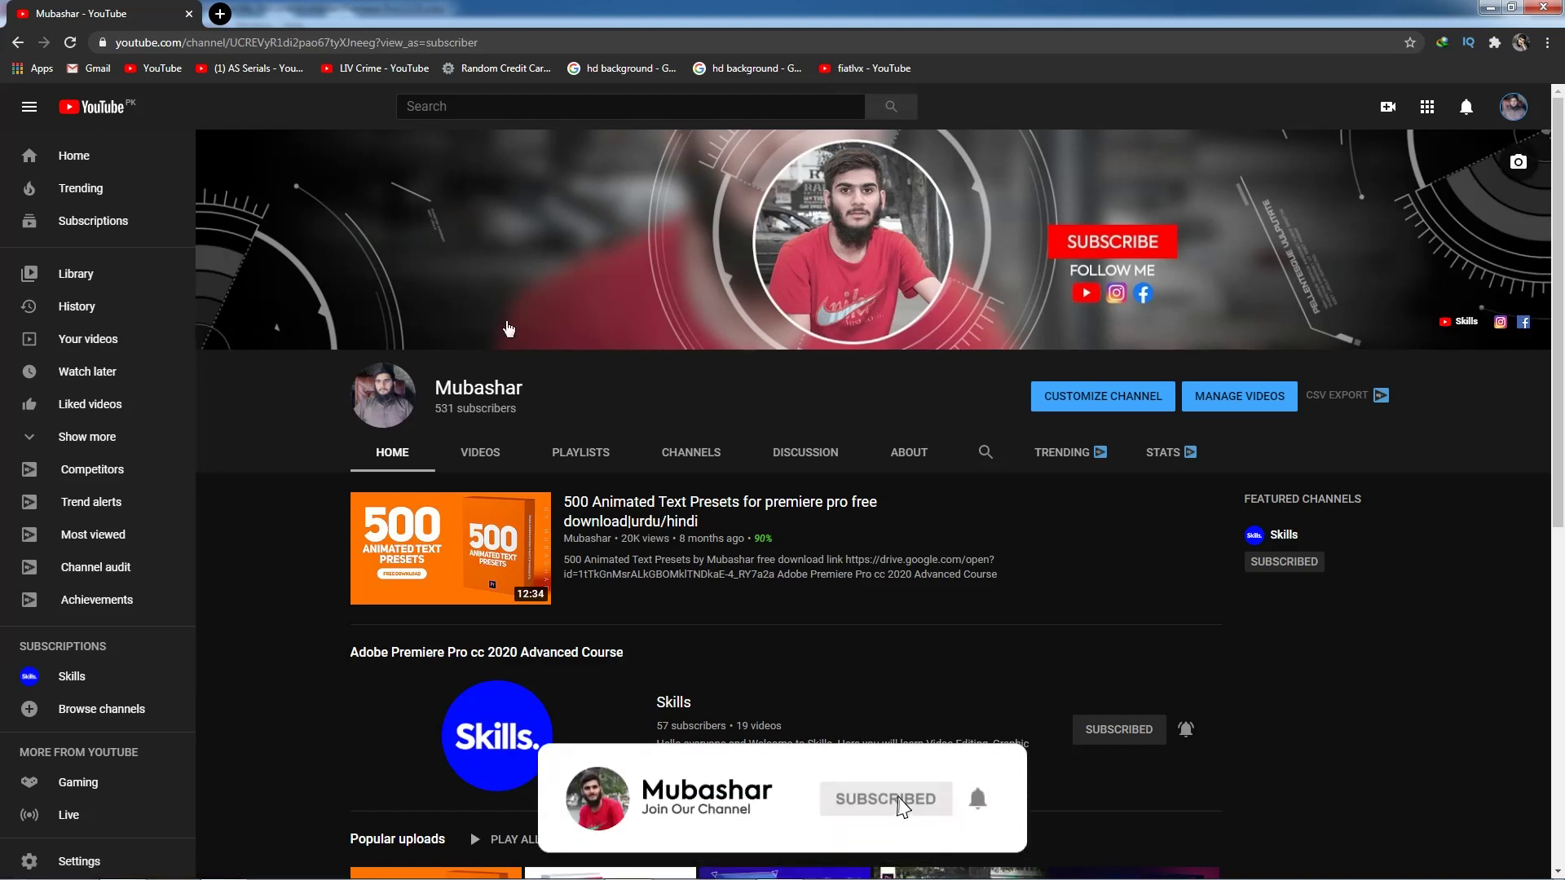
Step: Open the featured Skills channel, dismiss the Windows color scheme prompt, and view the channel's uploaded videos
scroll(402, 469, down, 2)
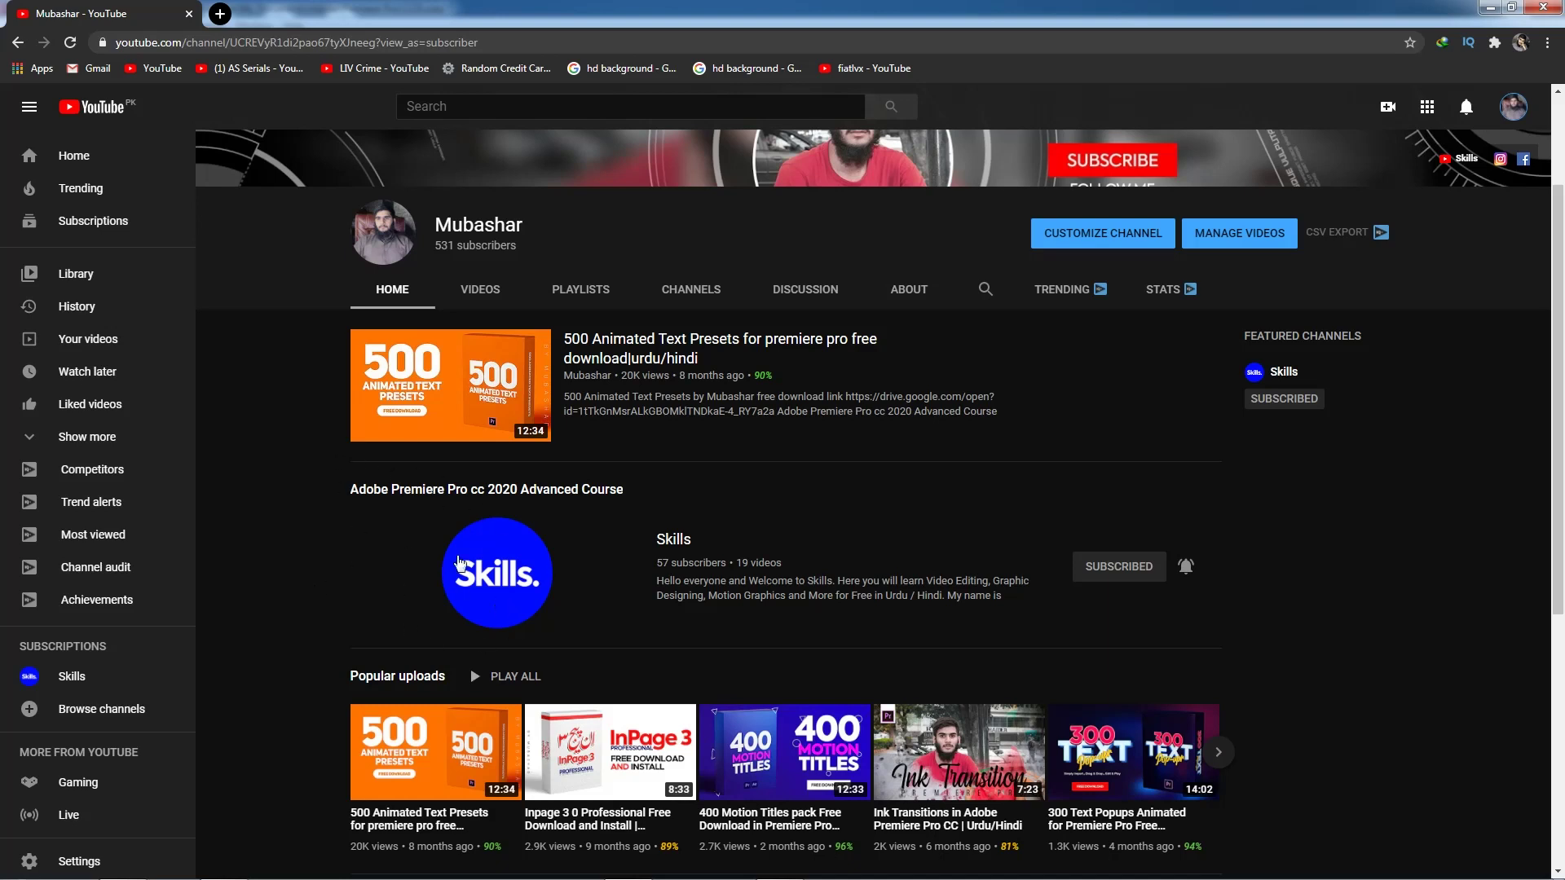
click(492, 569)
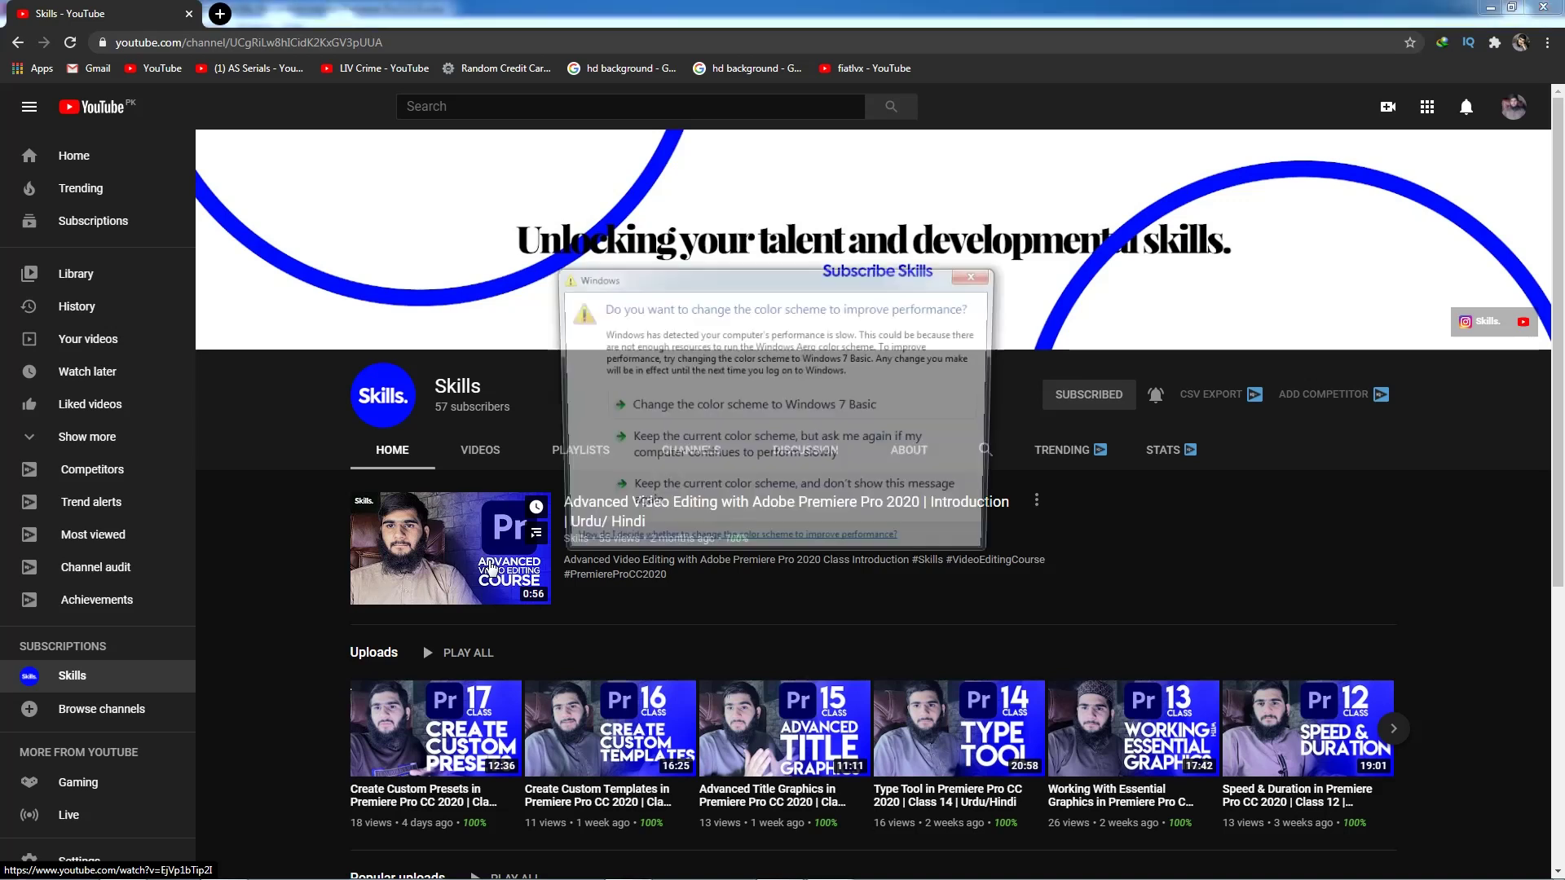
click(977, 274)
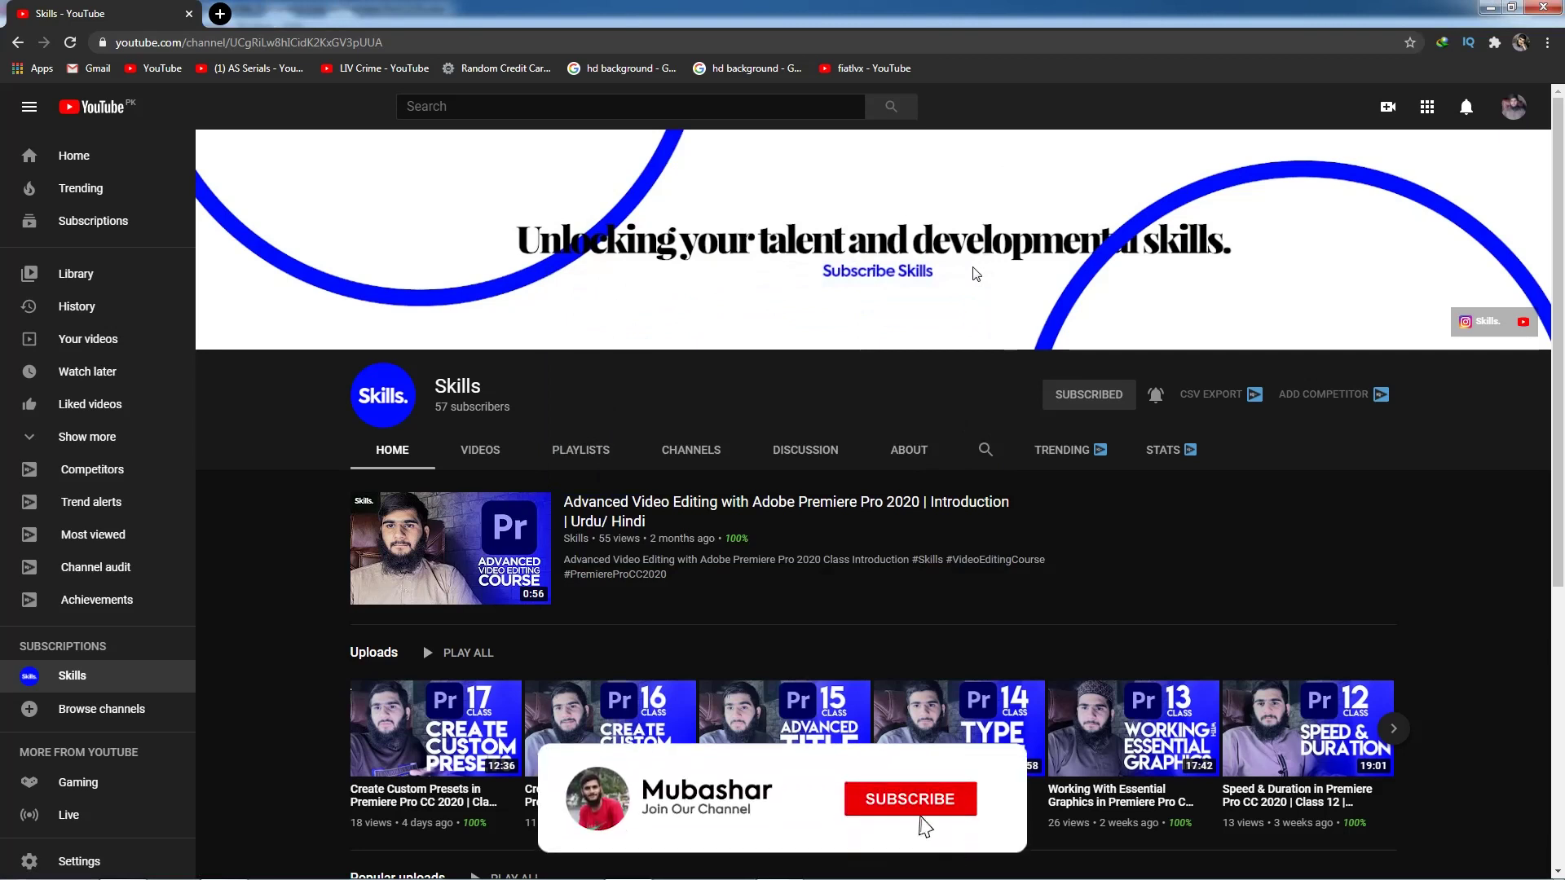
scroll(766, 457, down, 4)
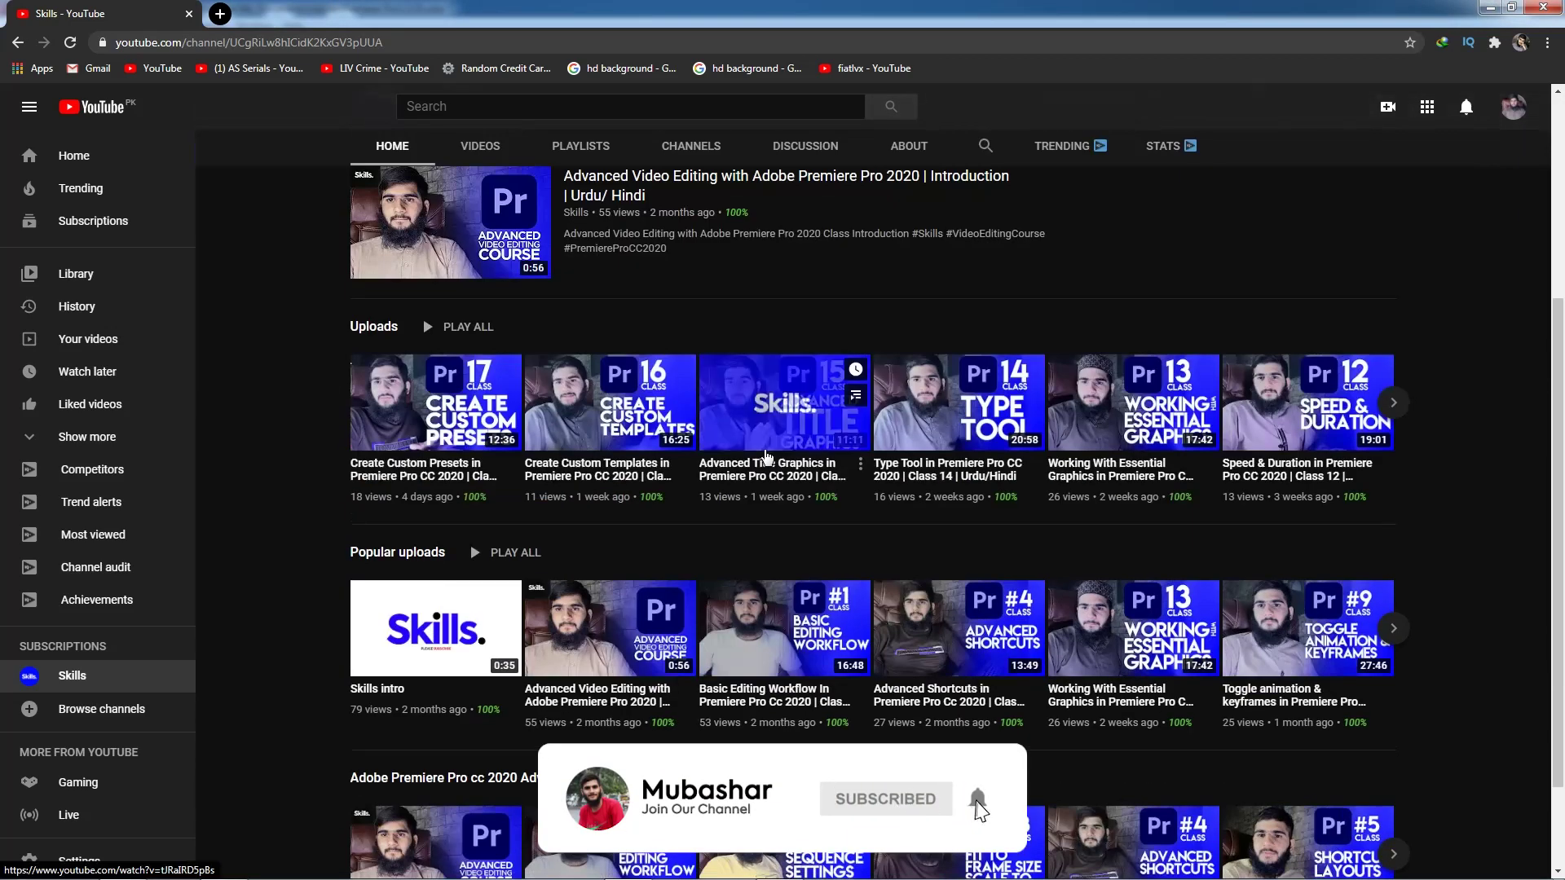
click(471, 148)
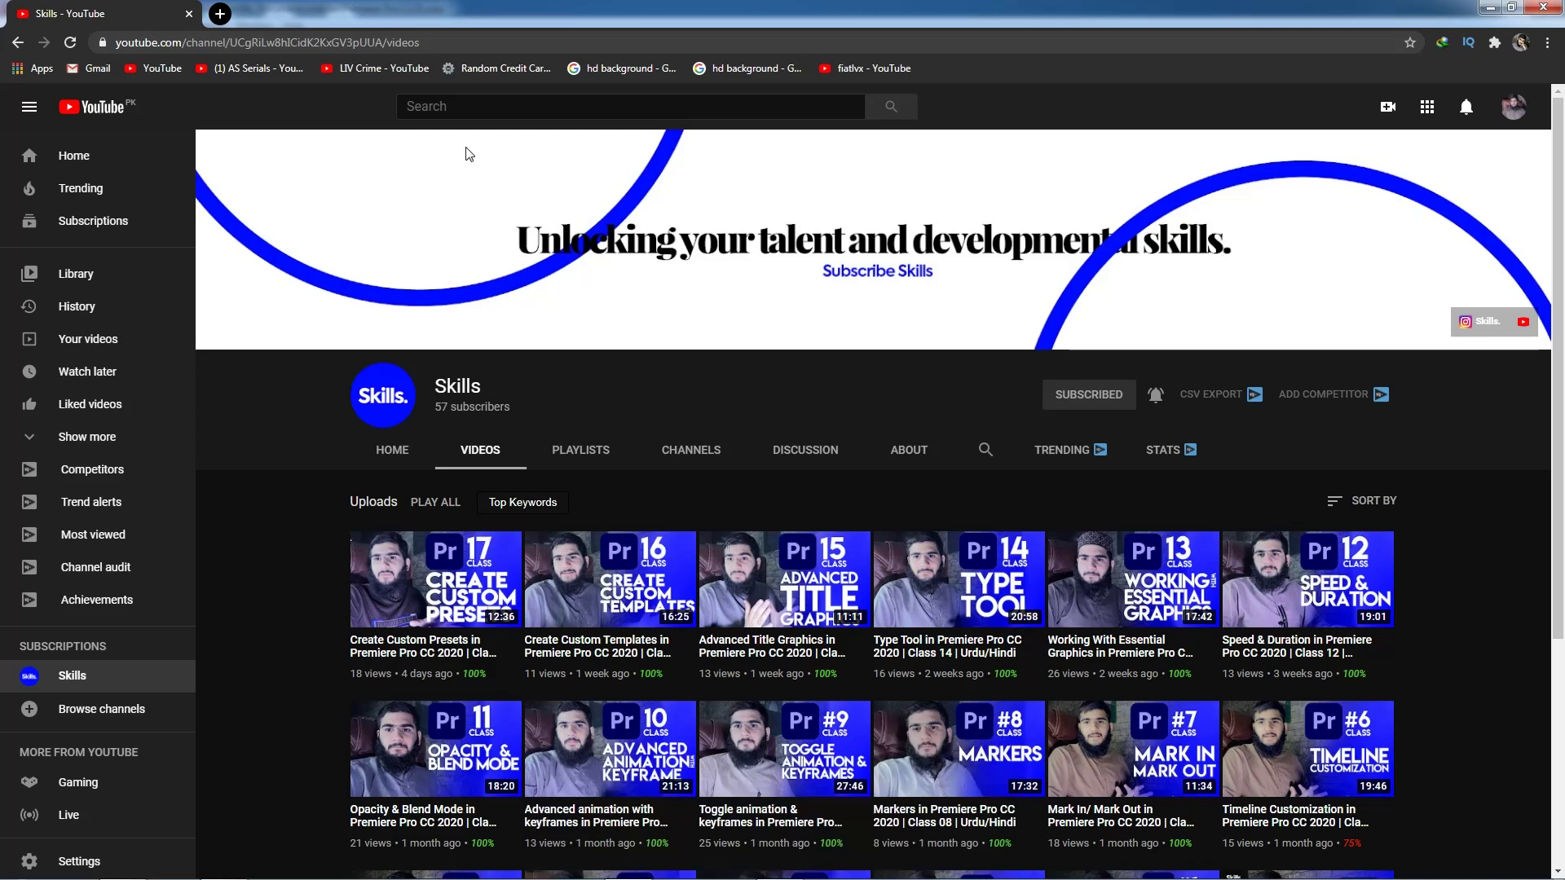
Step: Switch to Premiere Pro, then close the Effects panel and reopen it
click(1486, 8)
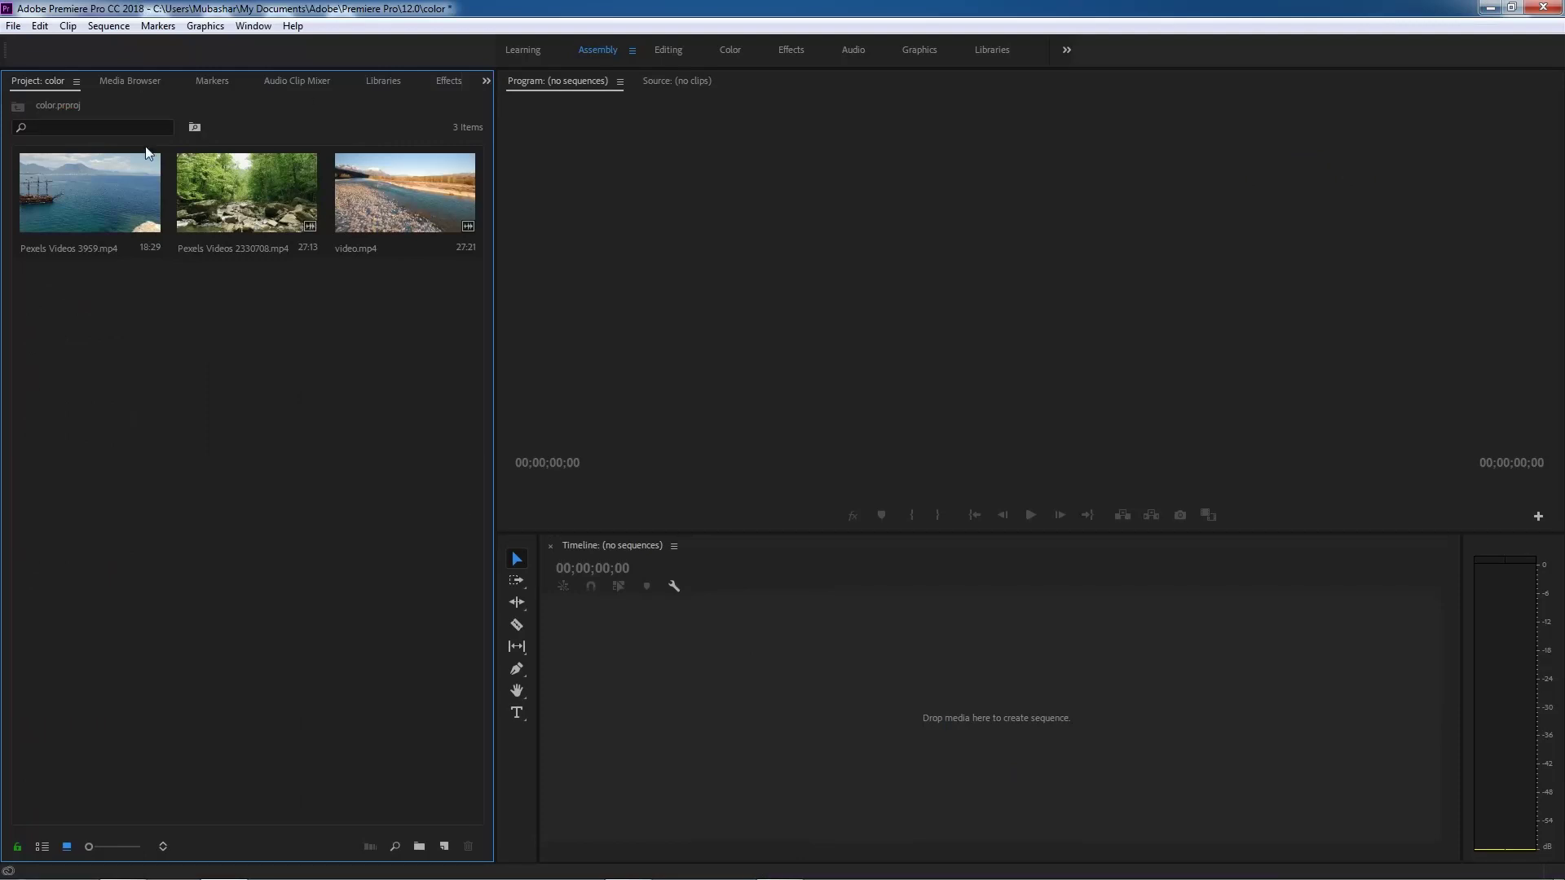
click(449, 80)
click(450, 82)
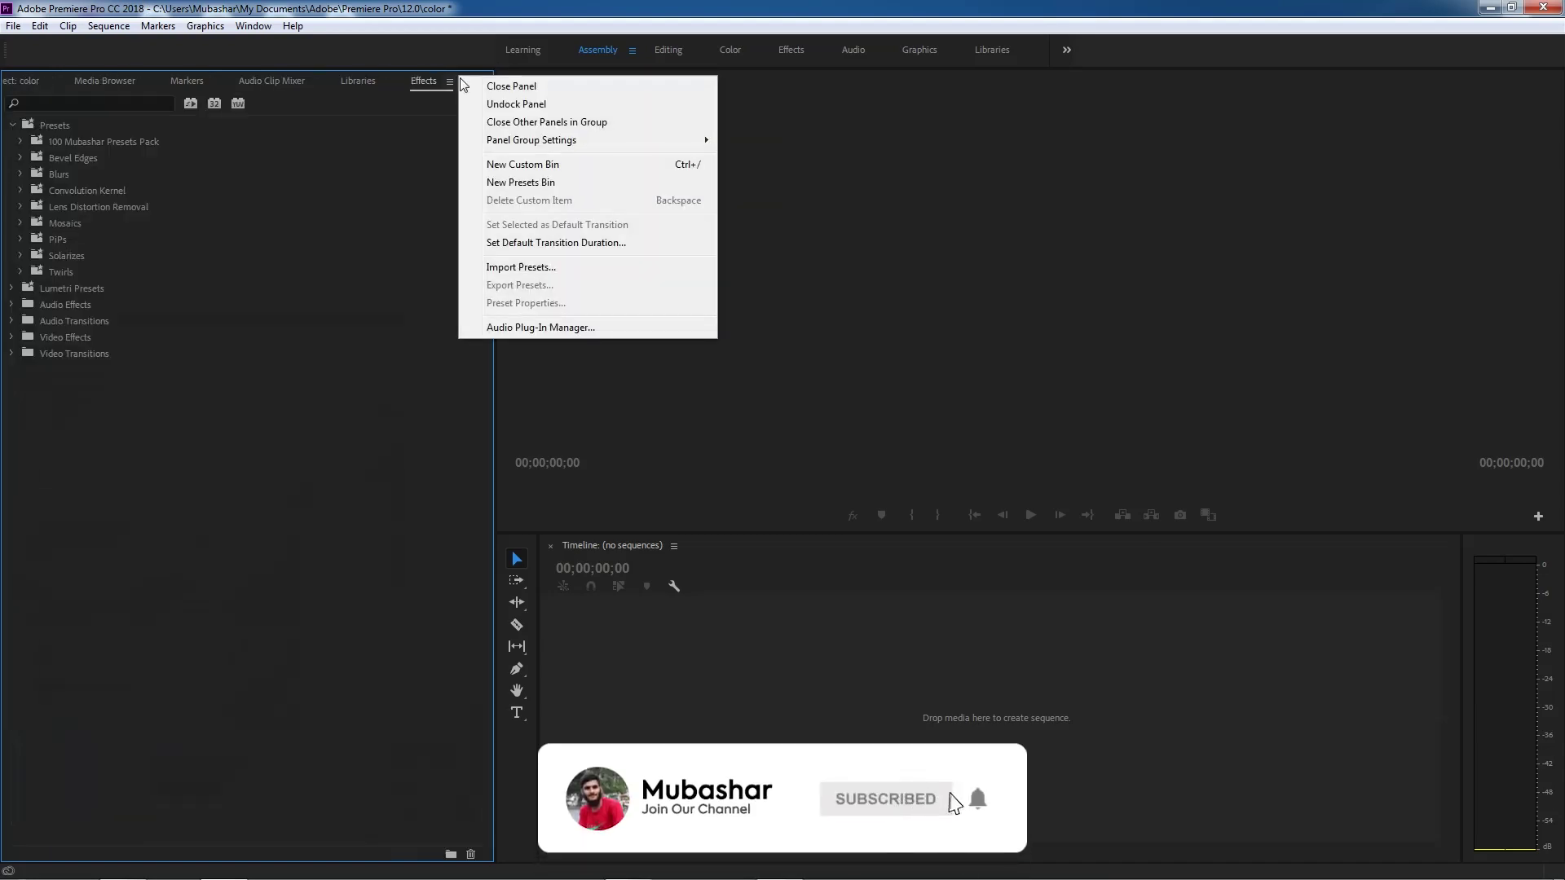
click(510, 88)
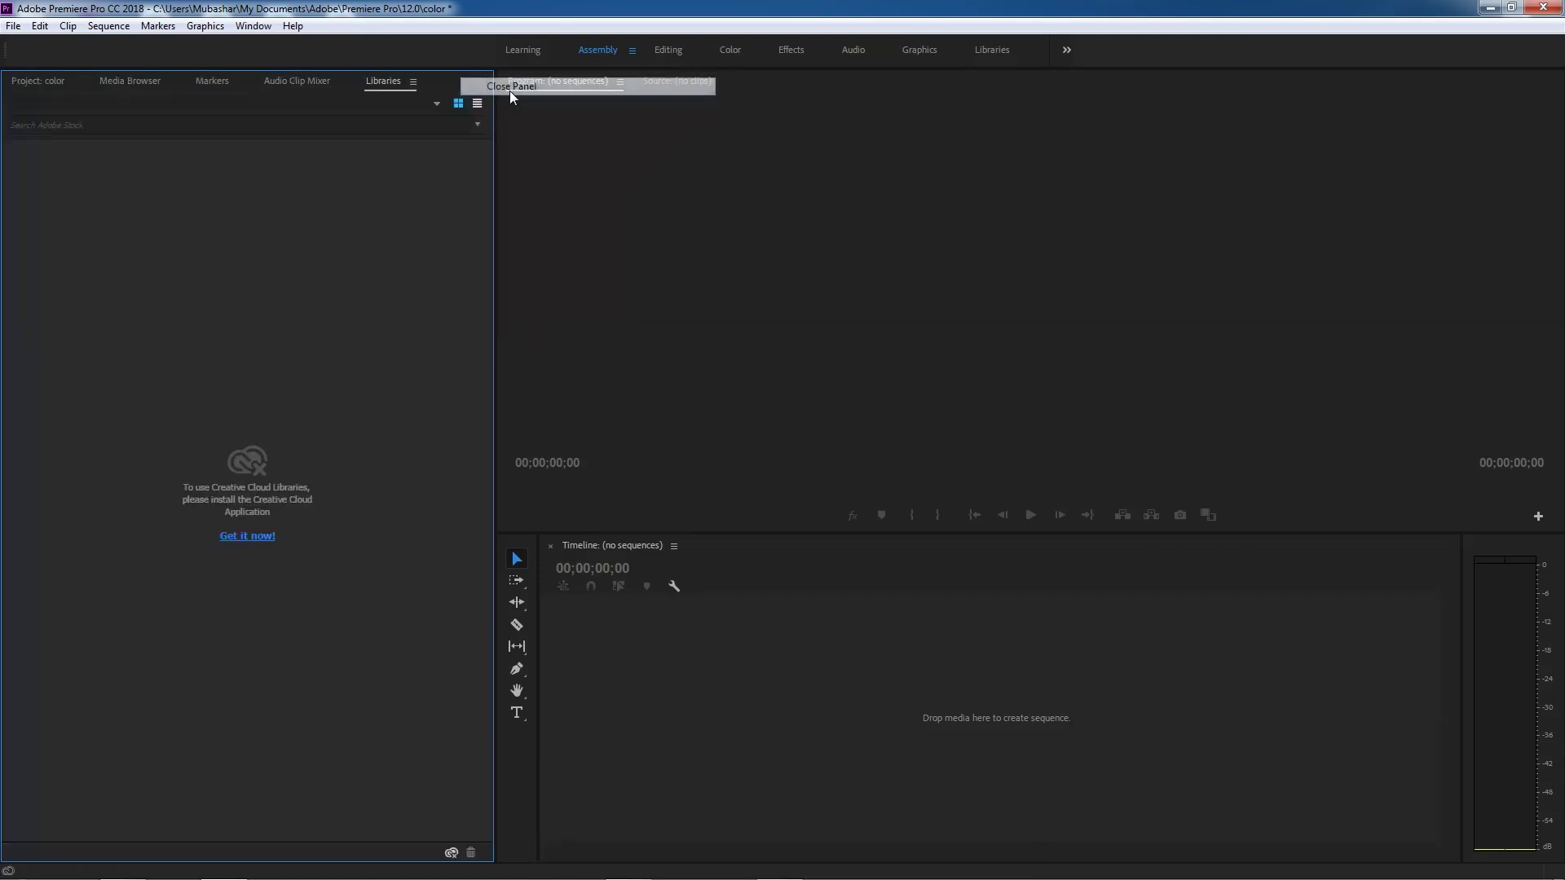
click(253, 25)
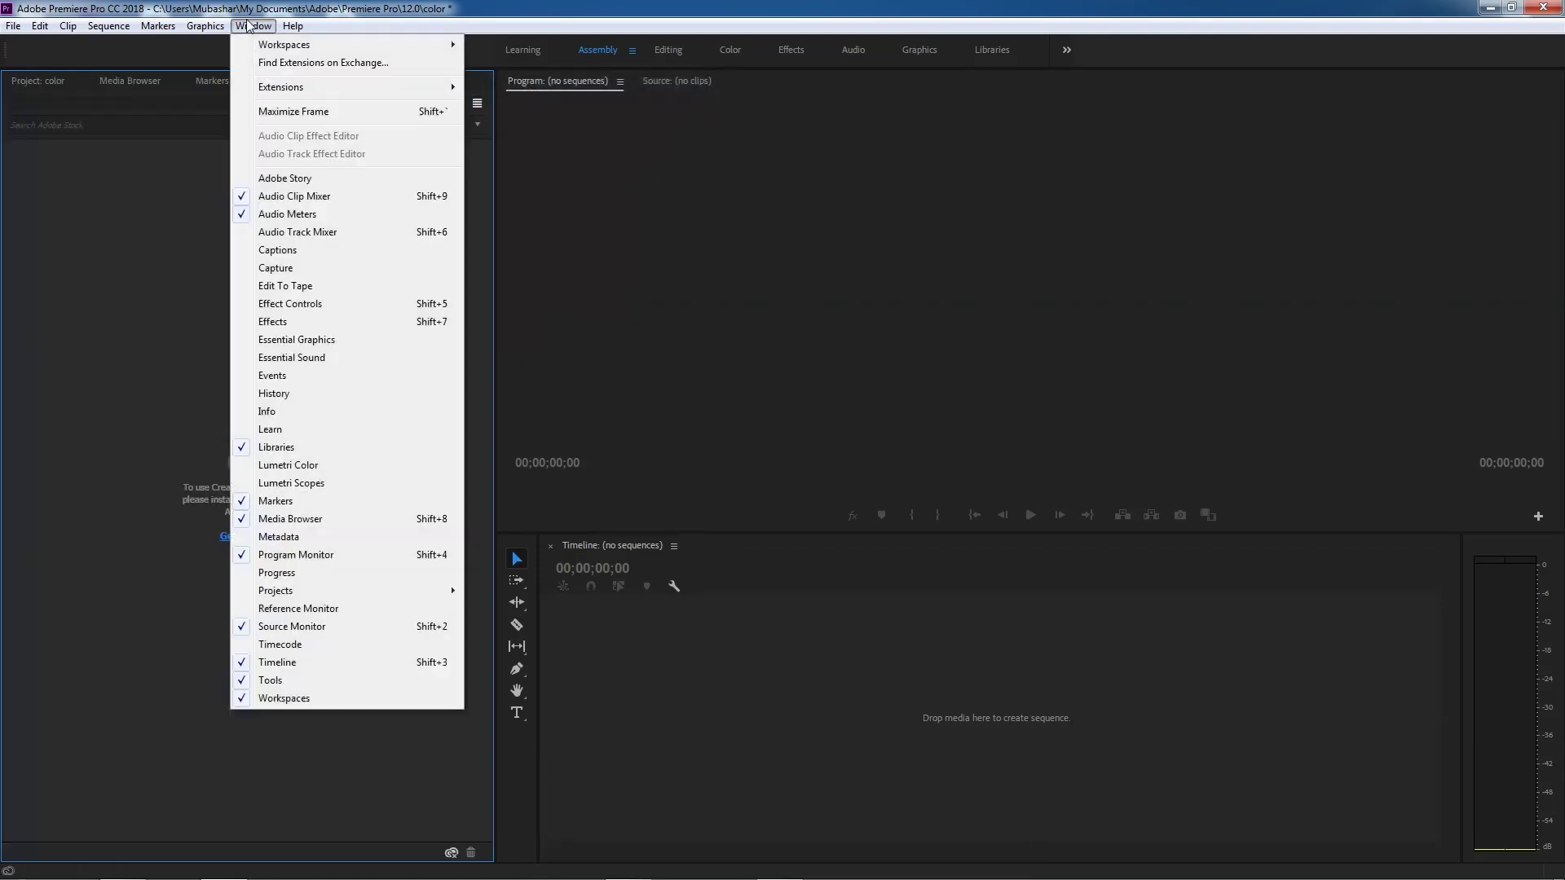
click(373, 320)
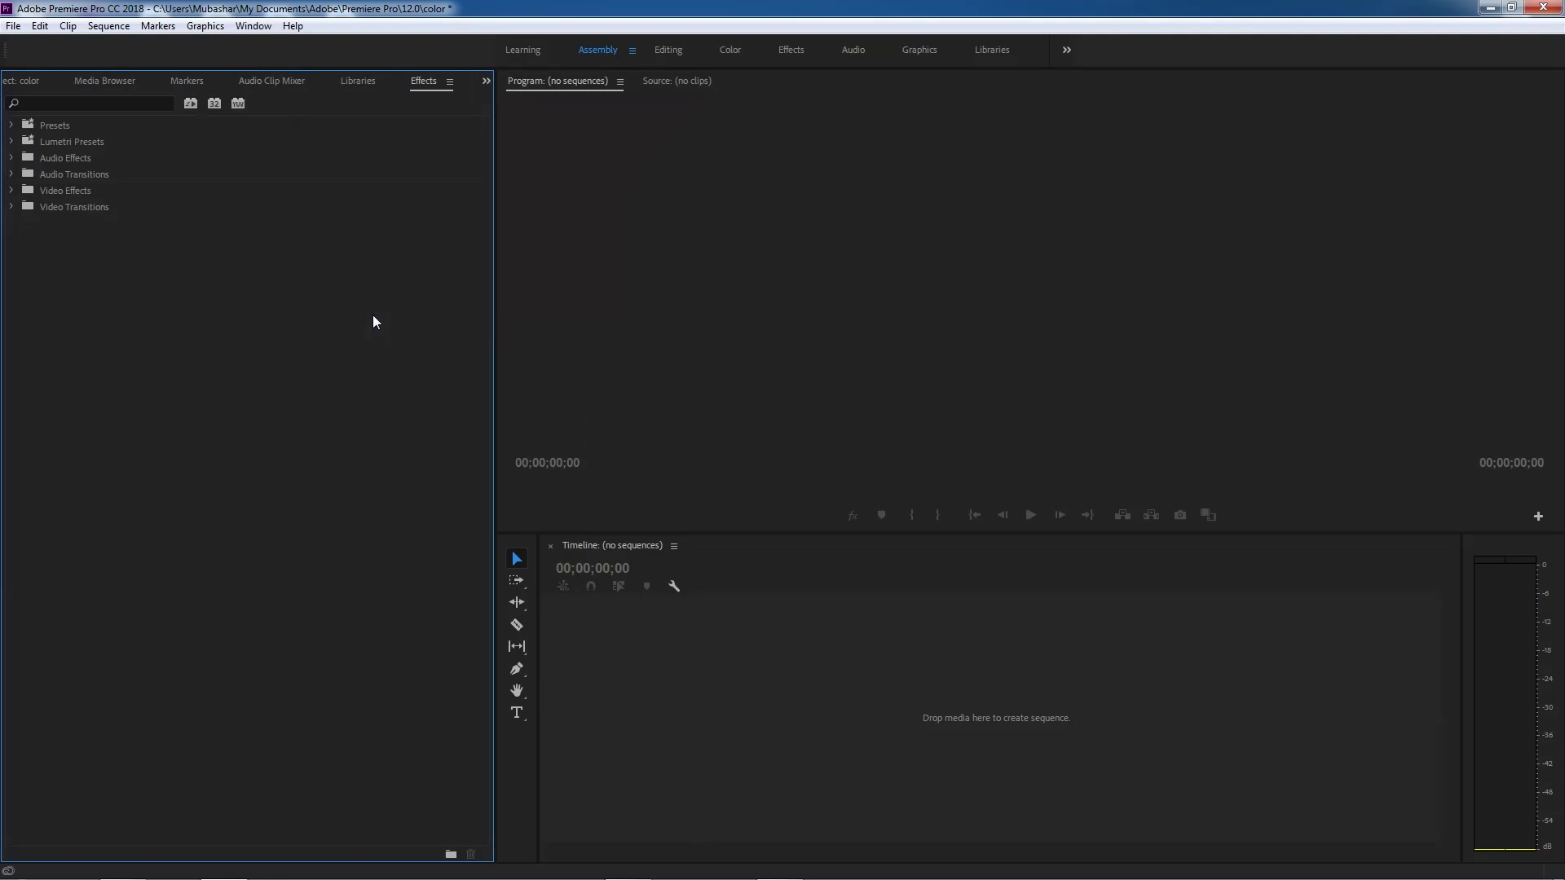
Step: Import the 100 Color Presets Pack preset file into the Presets bin of the effects library
click(91, 129)
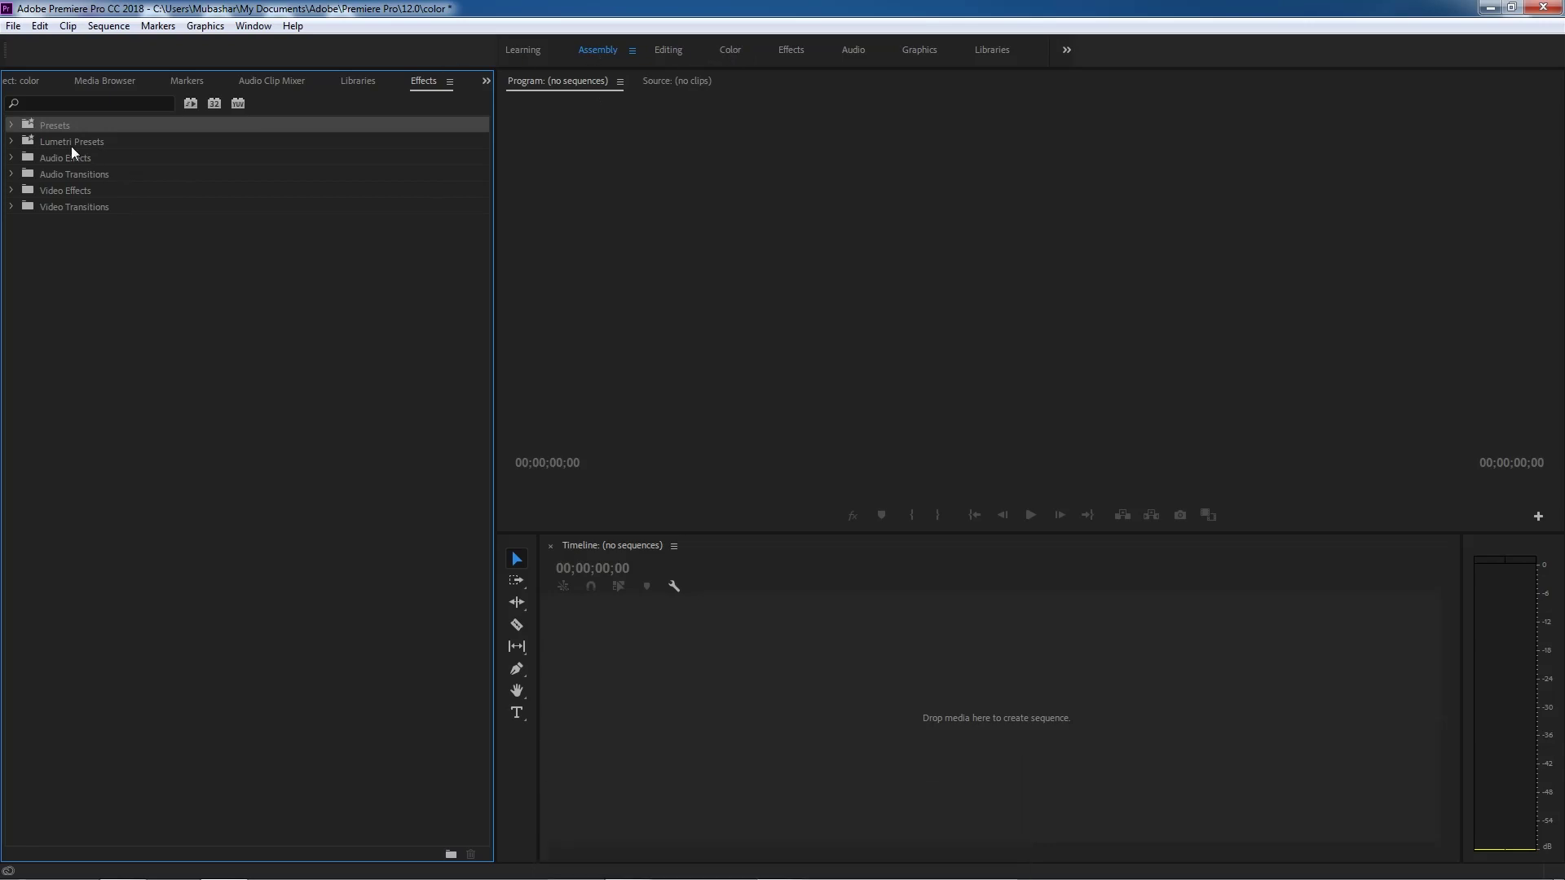
right_click(105, 119)
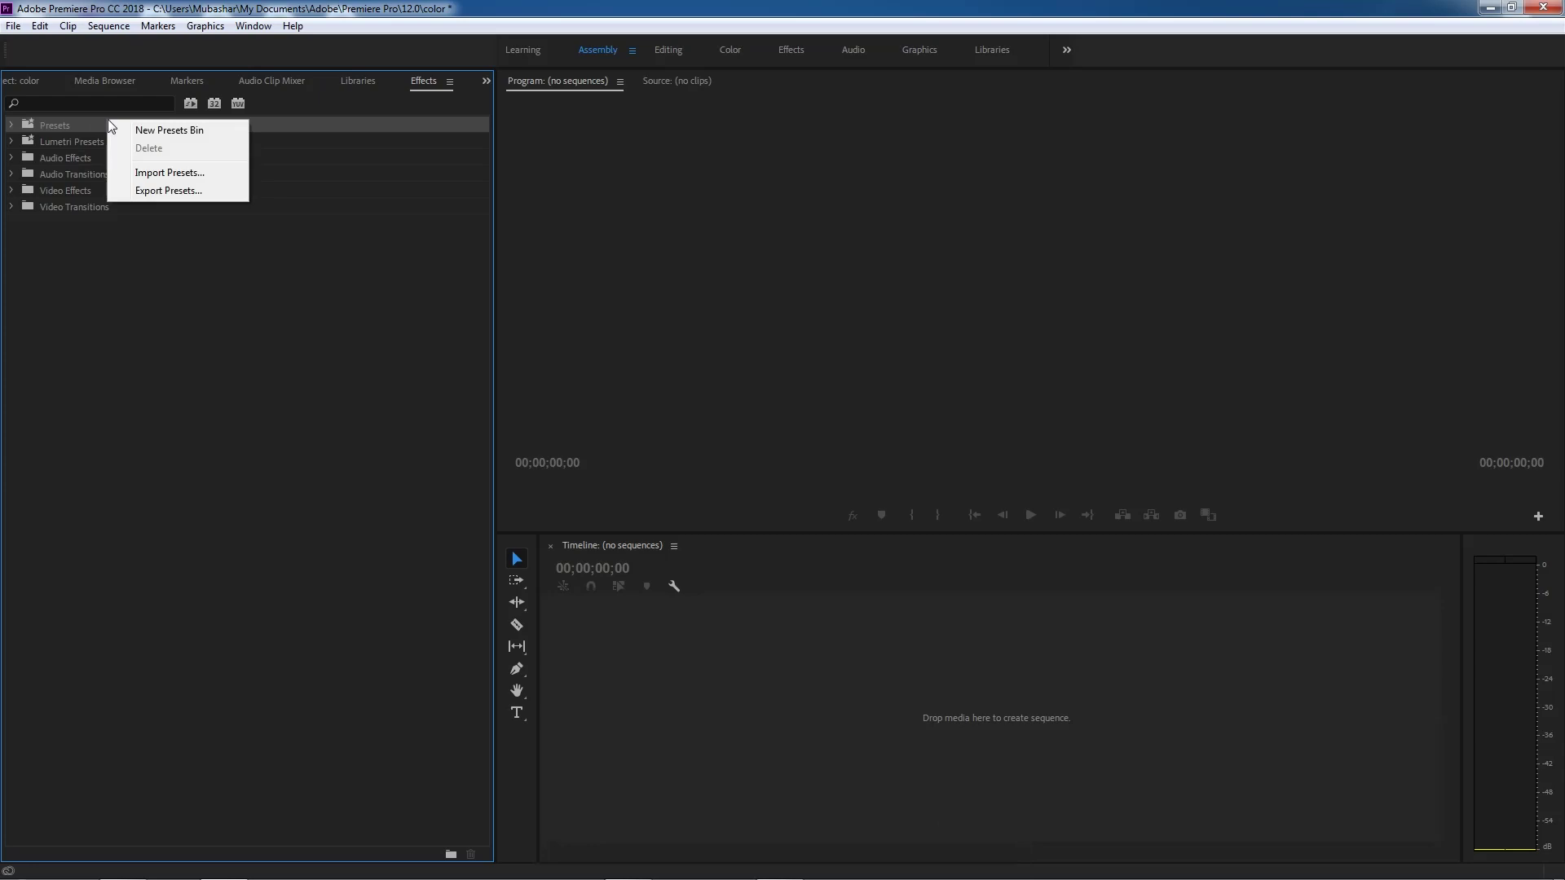
click(11, 128)
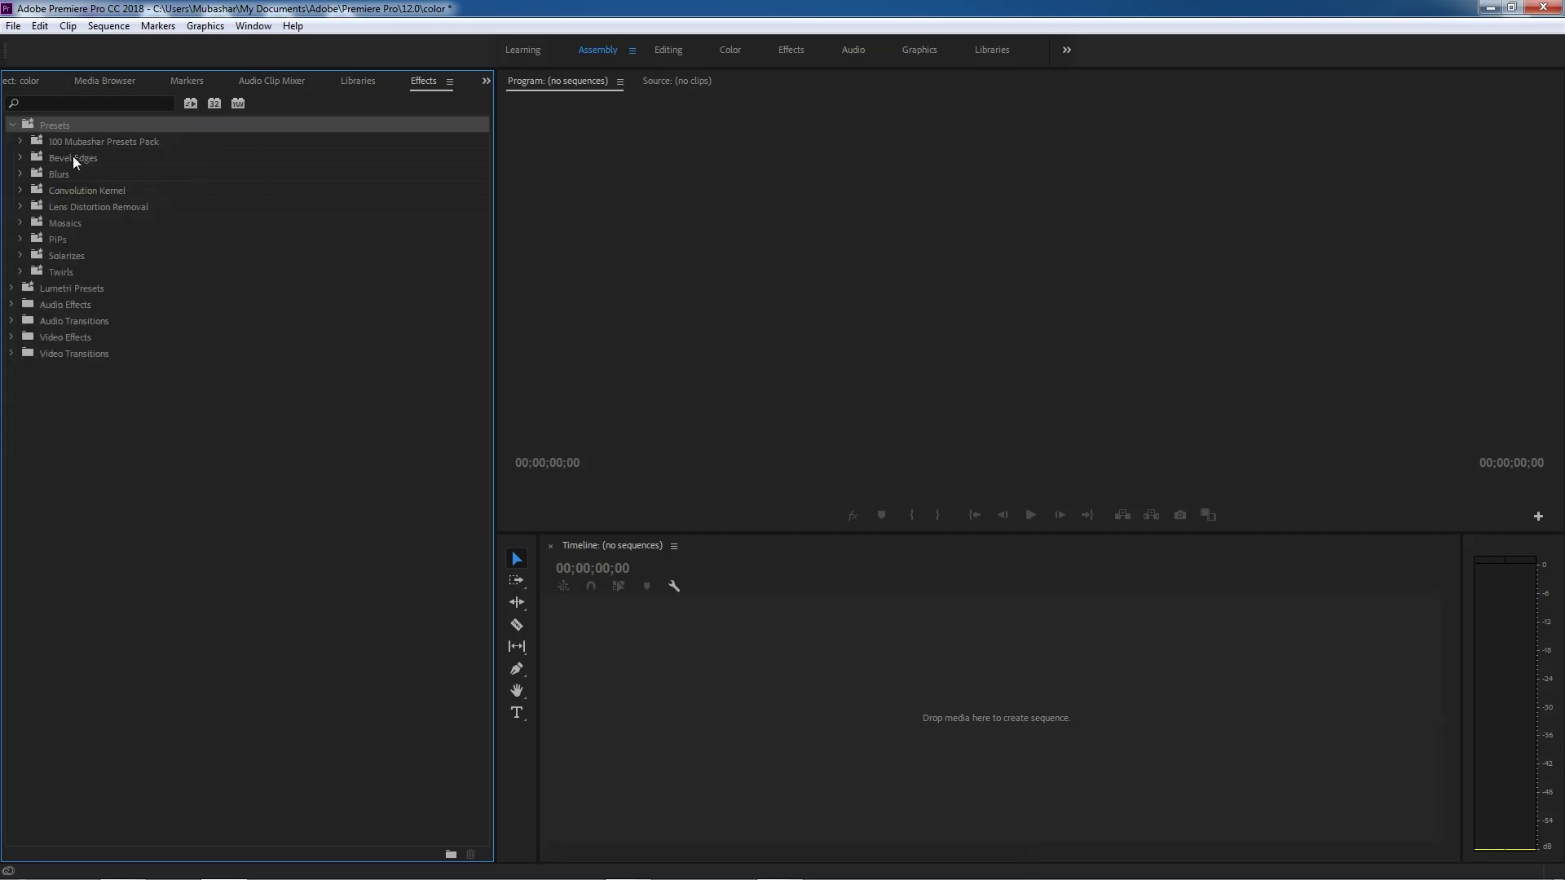
right_click(109, 127)
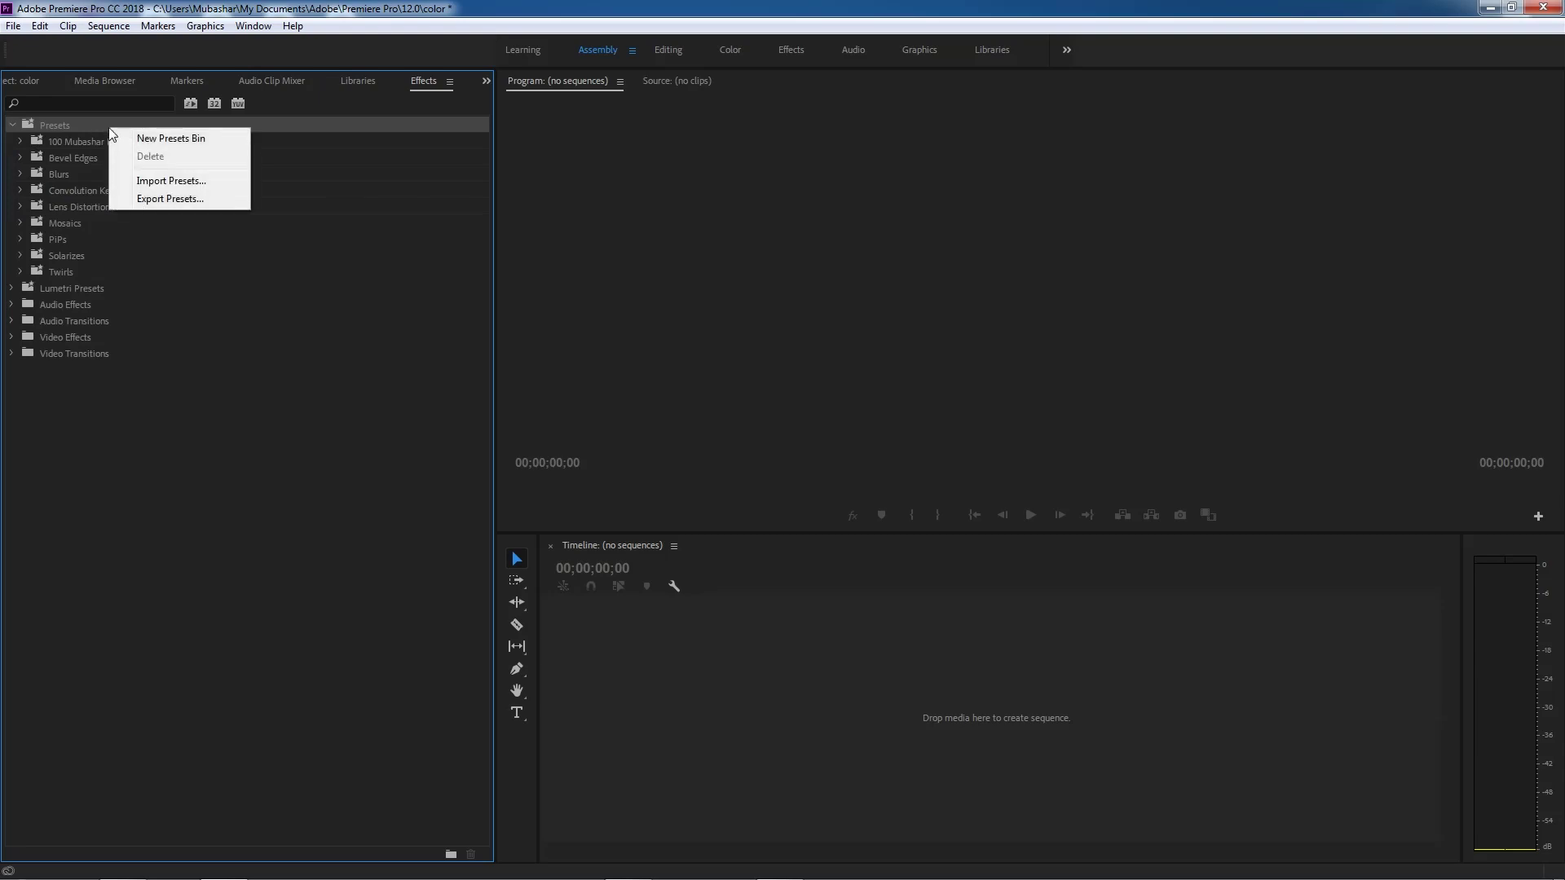
click(191, 184)
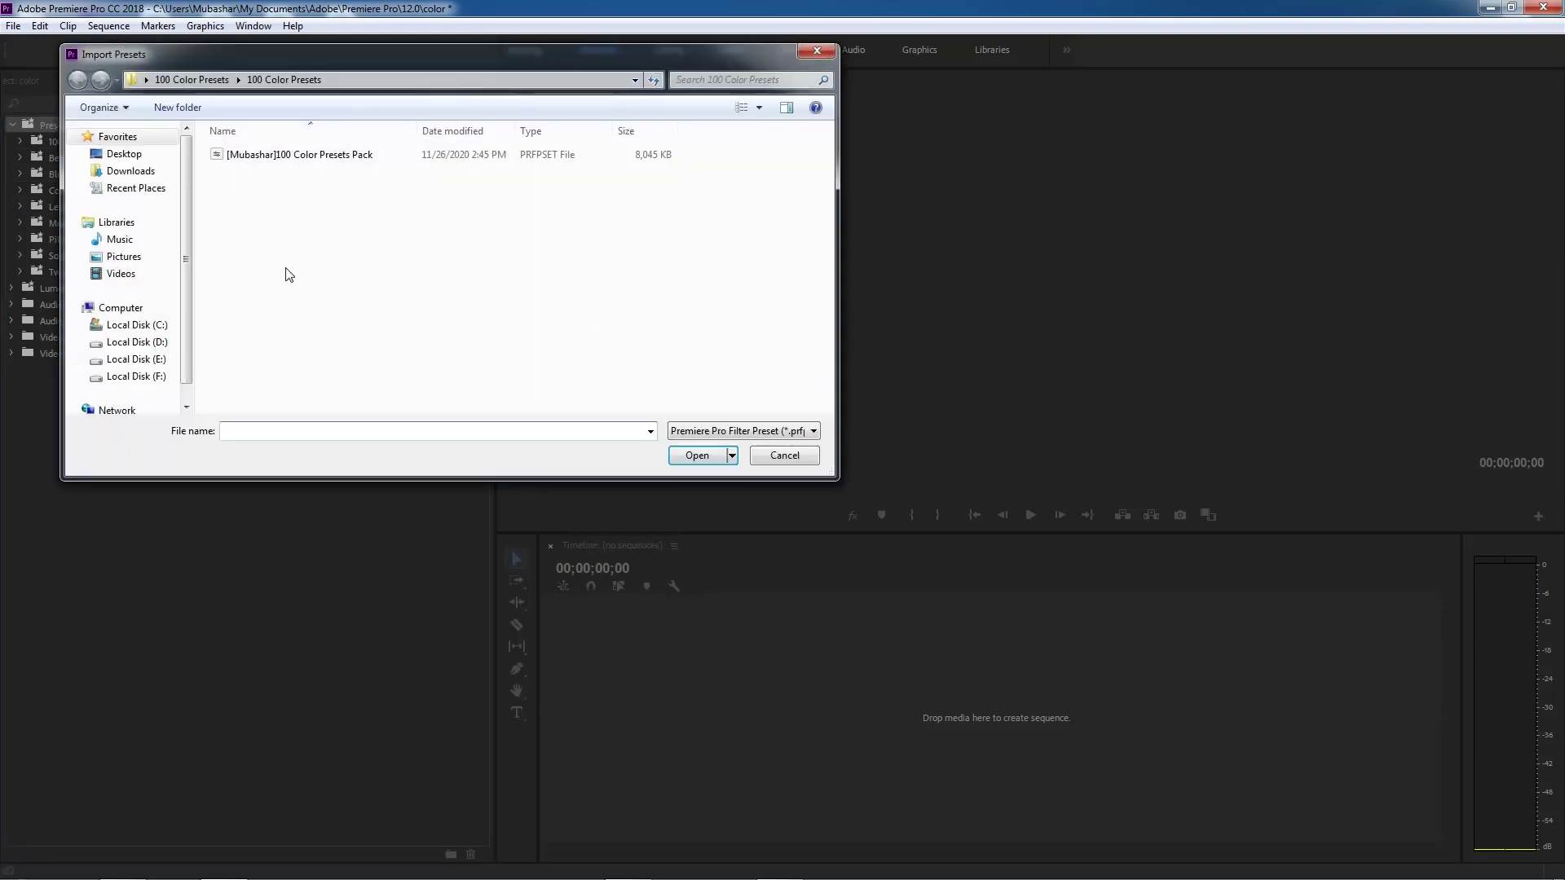
click(323, 164)
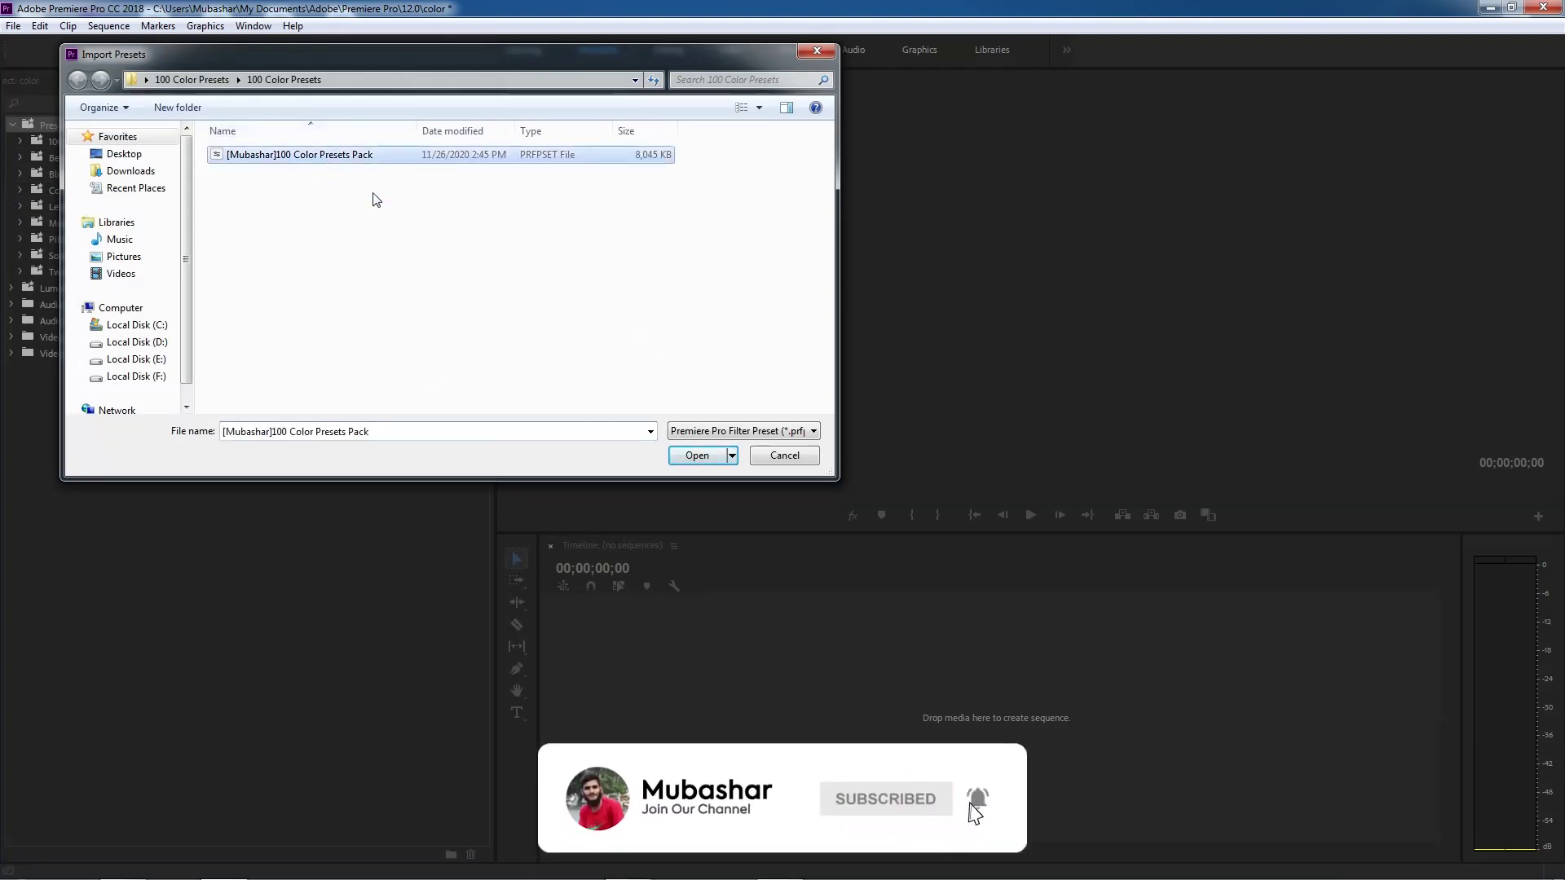
click(681, 458)
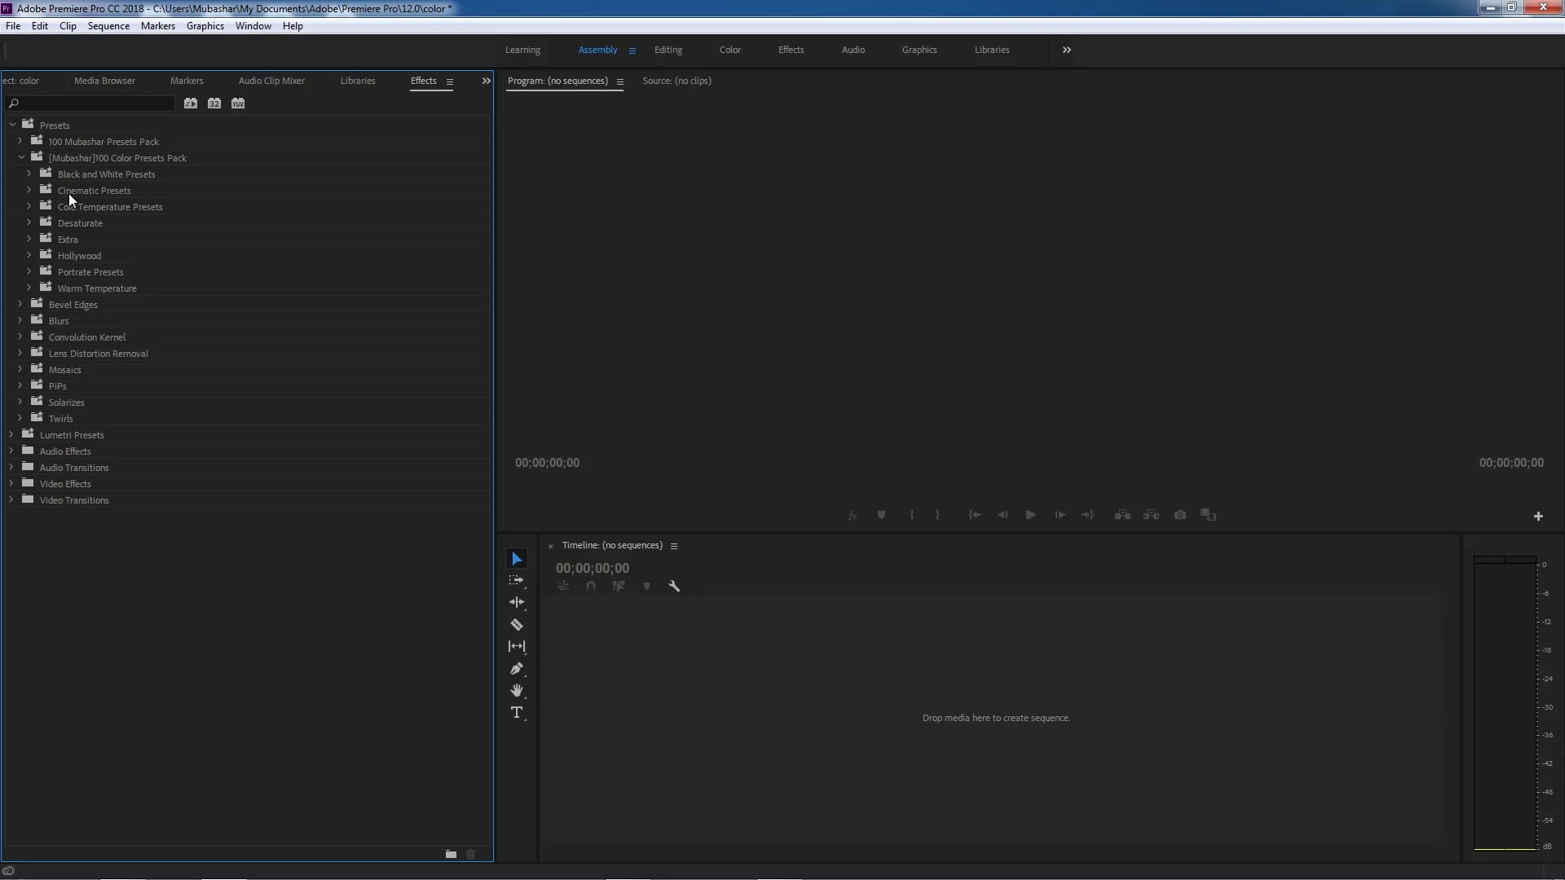
Step: Expand the Black and White Presets and Cinematic Presets bins and browse their preview thumbnails
click(31, 174)
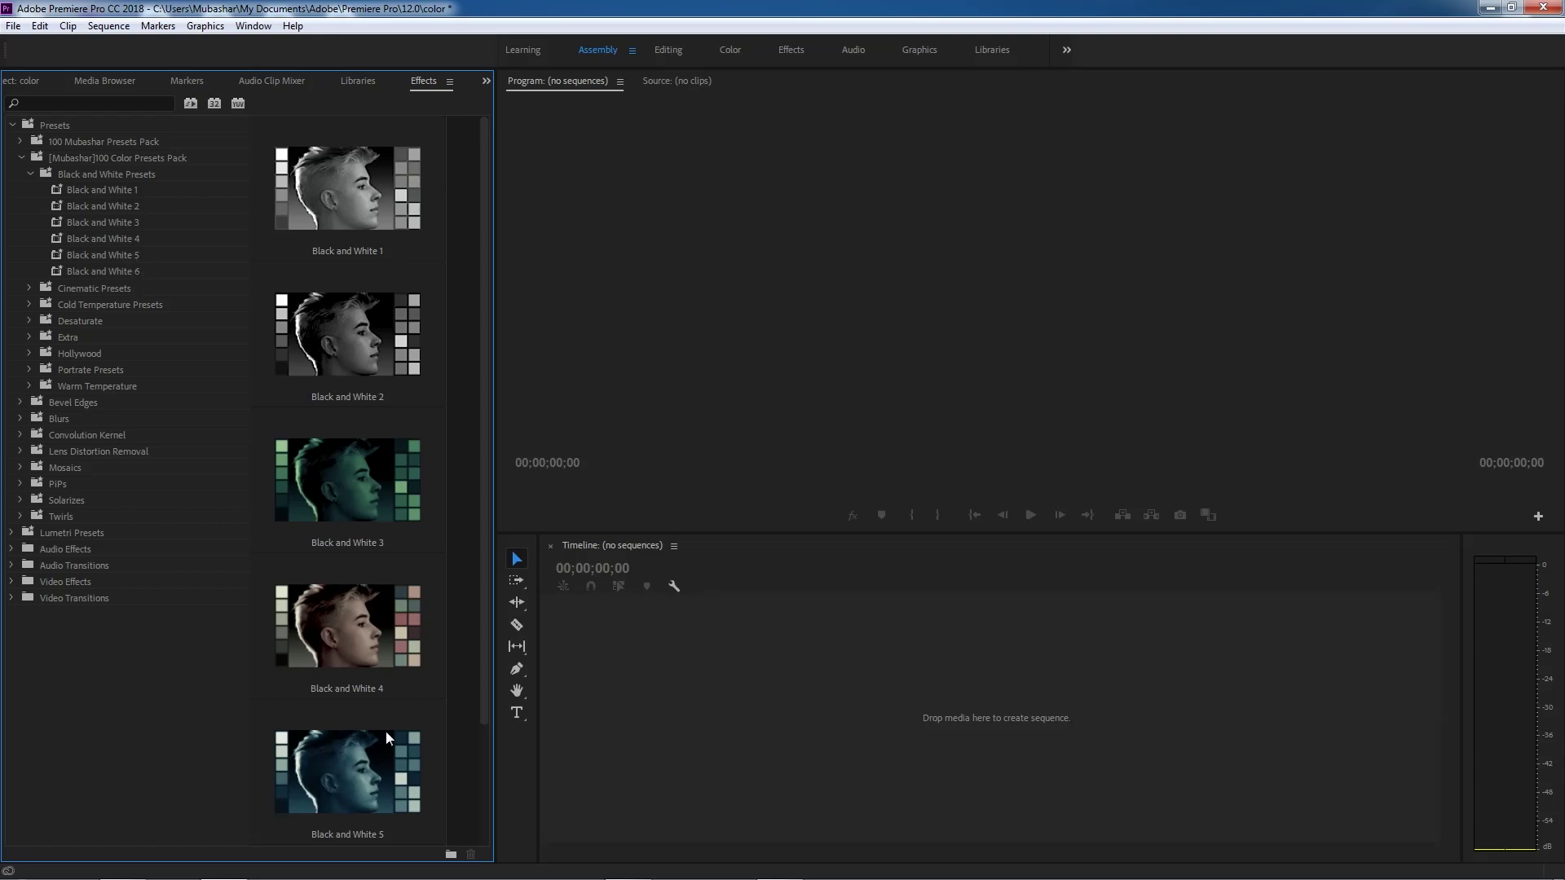
click(31, 288)
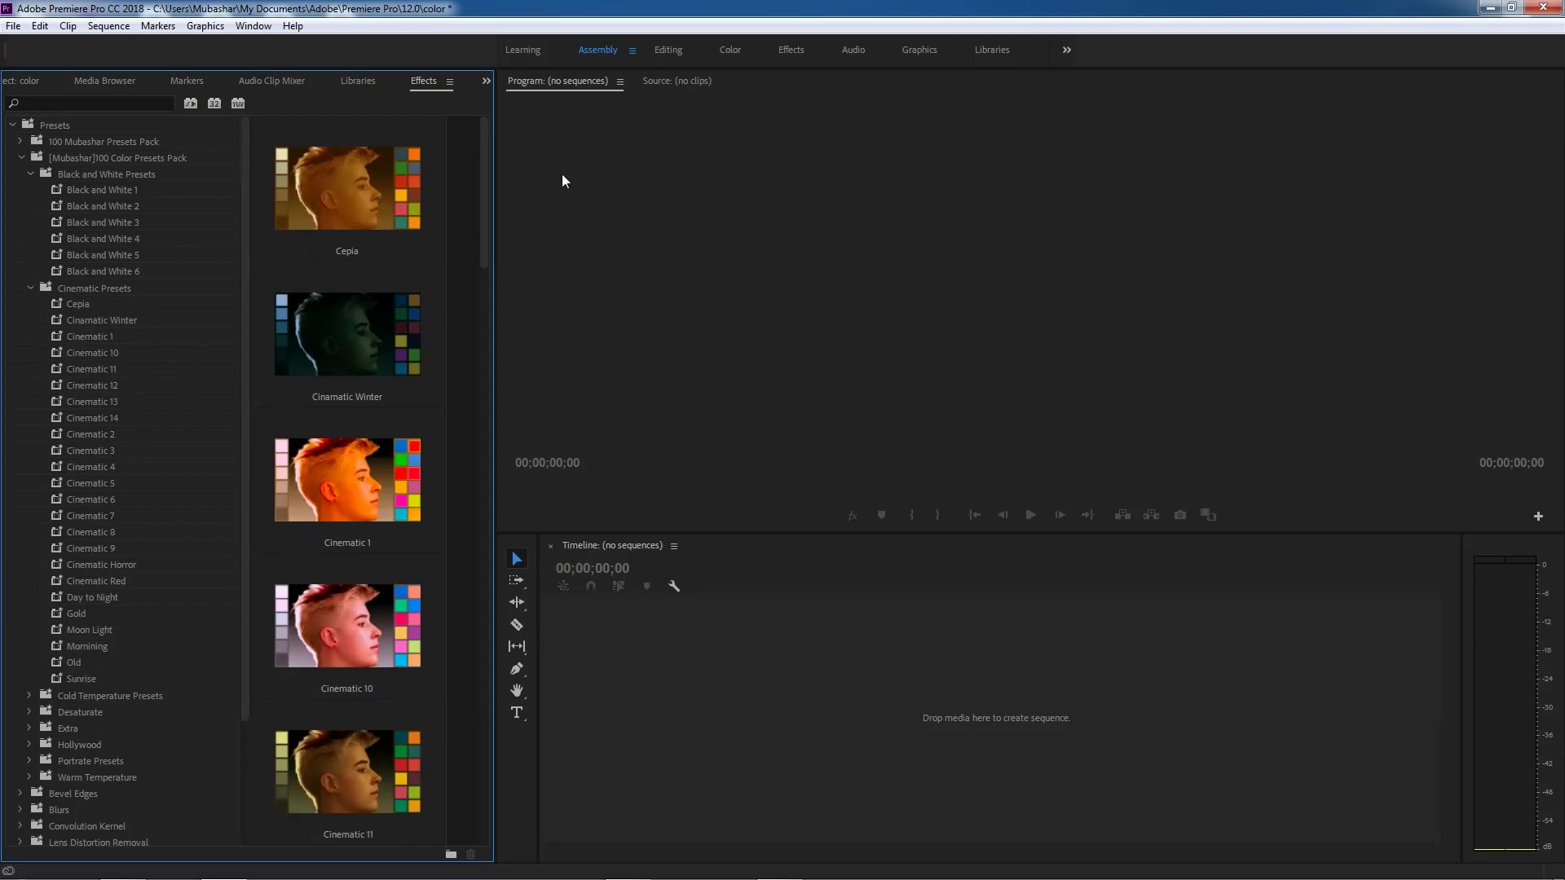
scroll(368, 335, down, 10)
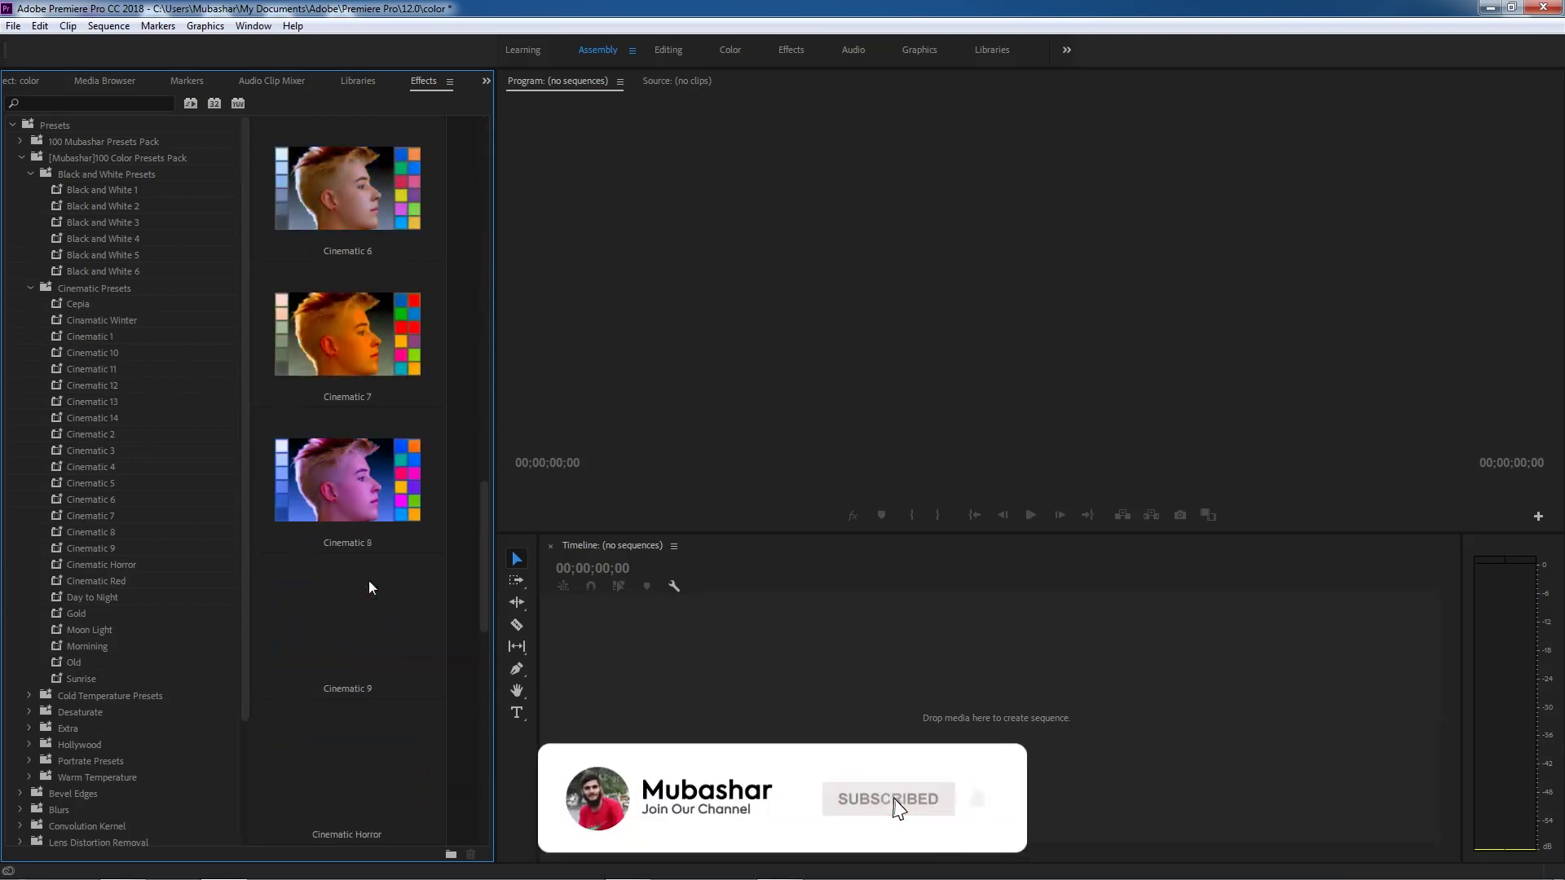
scroll(368, 580, up, 10)
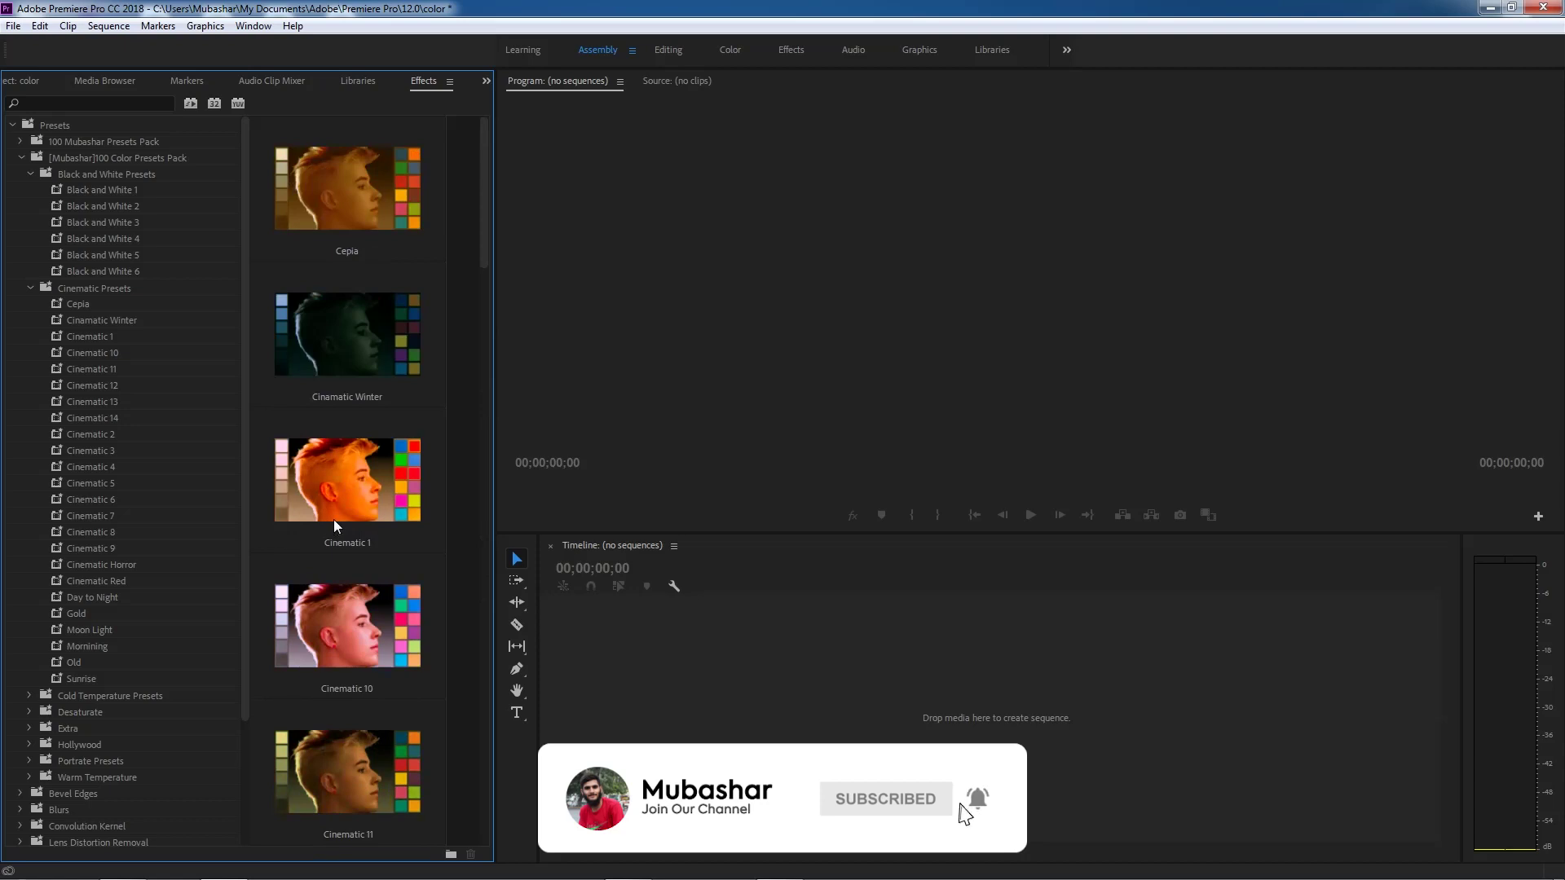
scroll(335, 520, down, 3)
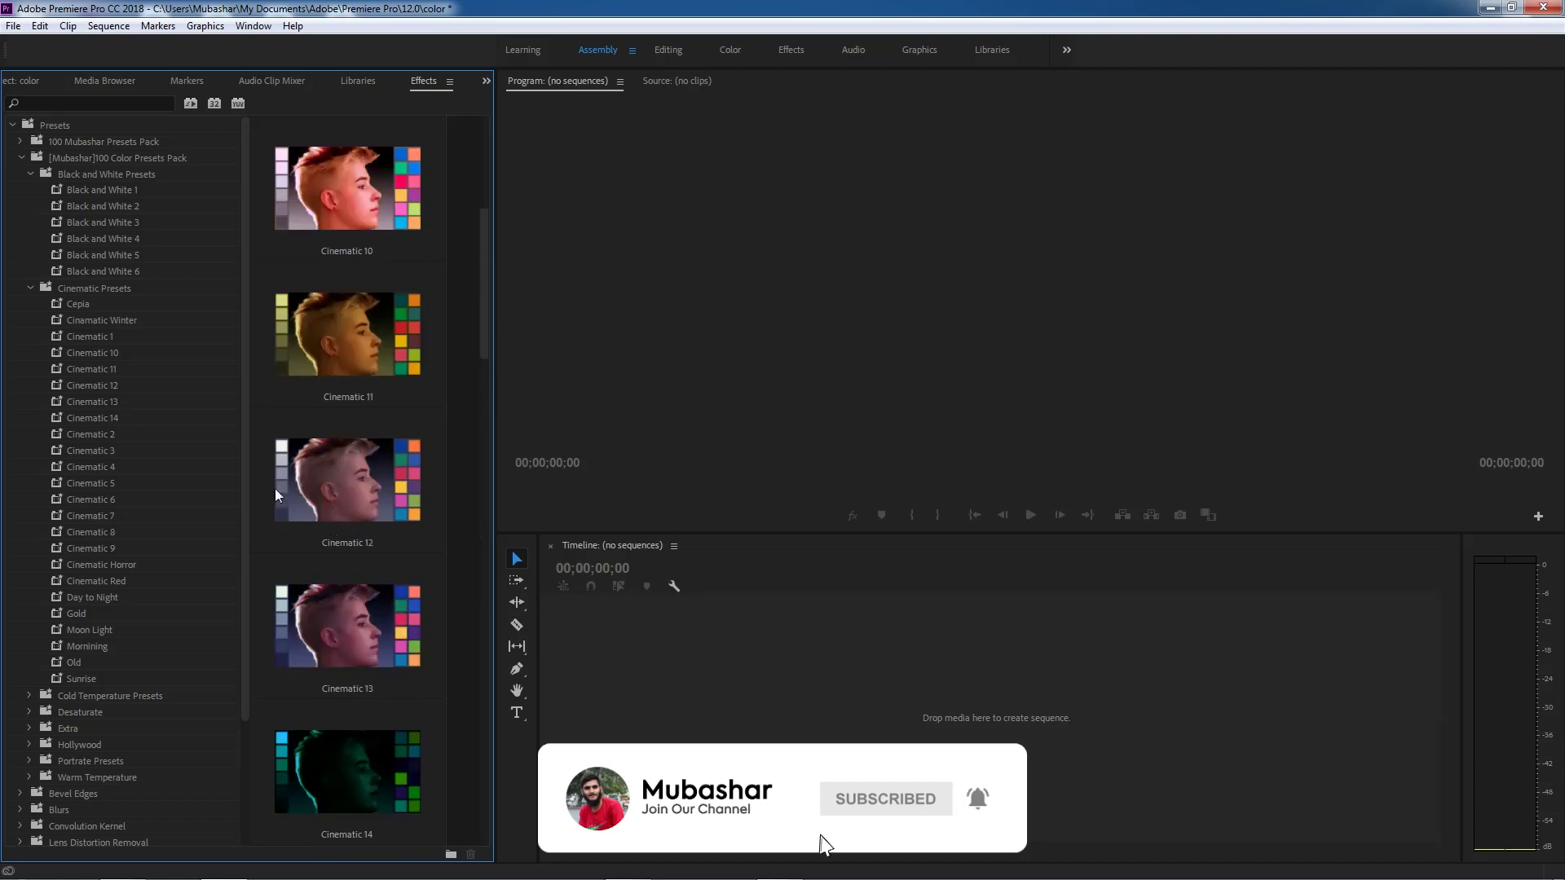
Step: Create a sequence from Pexels Videos 3959.mp4 and move the playhead to about 8 seconds
click(19, 82)
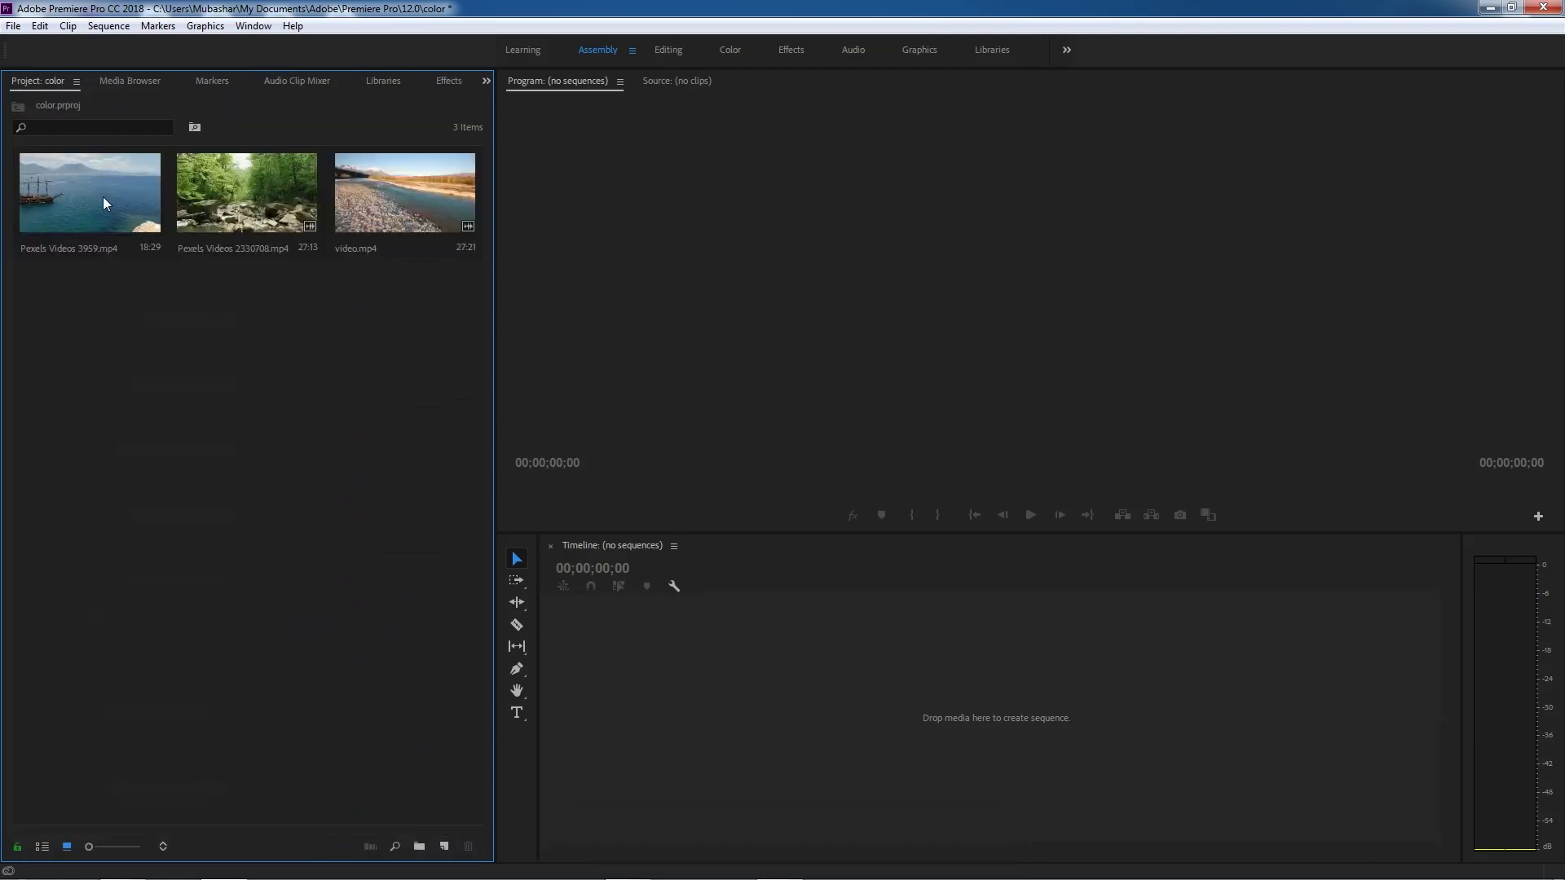
drag(106, 183, 784, 662)
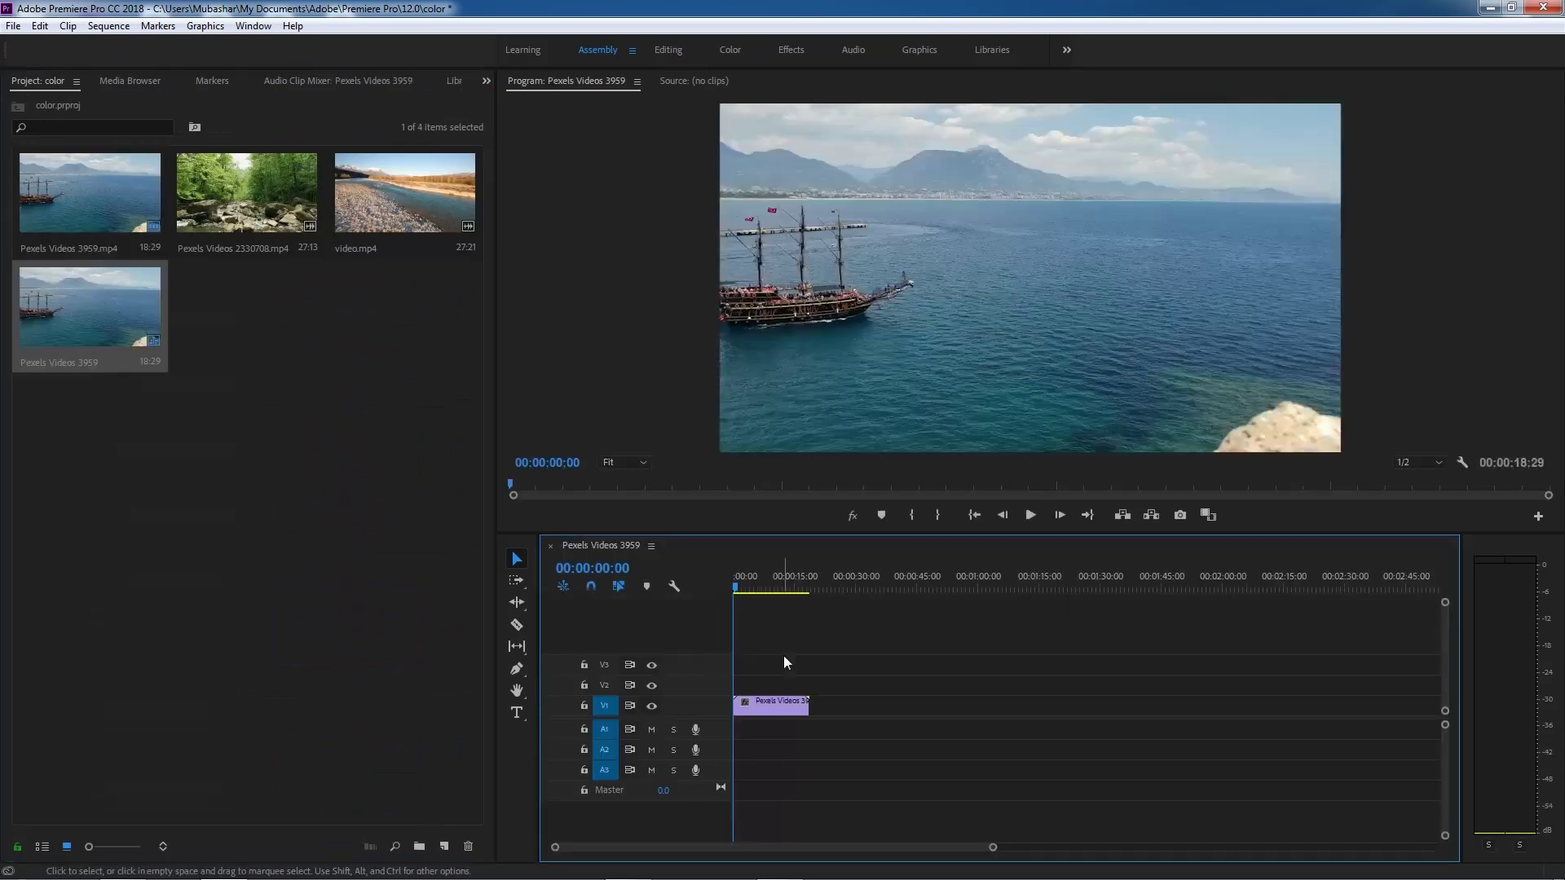
scroll(954, 852, up, 1)
scroll(954, 856, up, 3)
drag(751, 591, 854, 612)
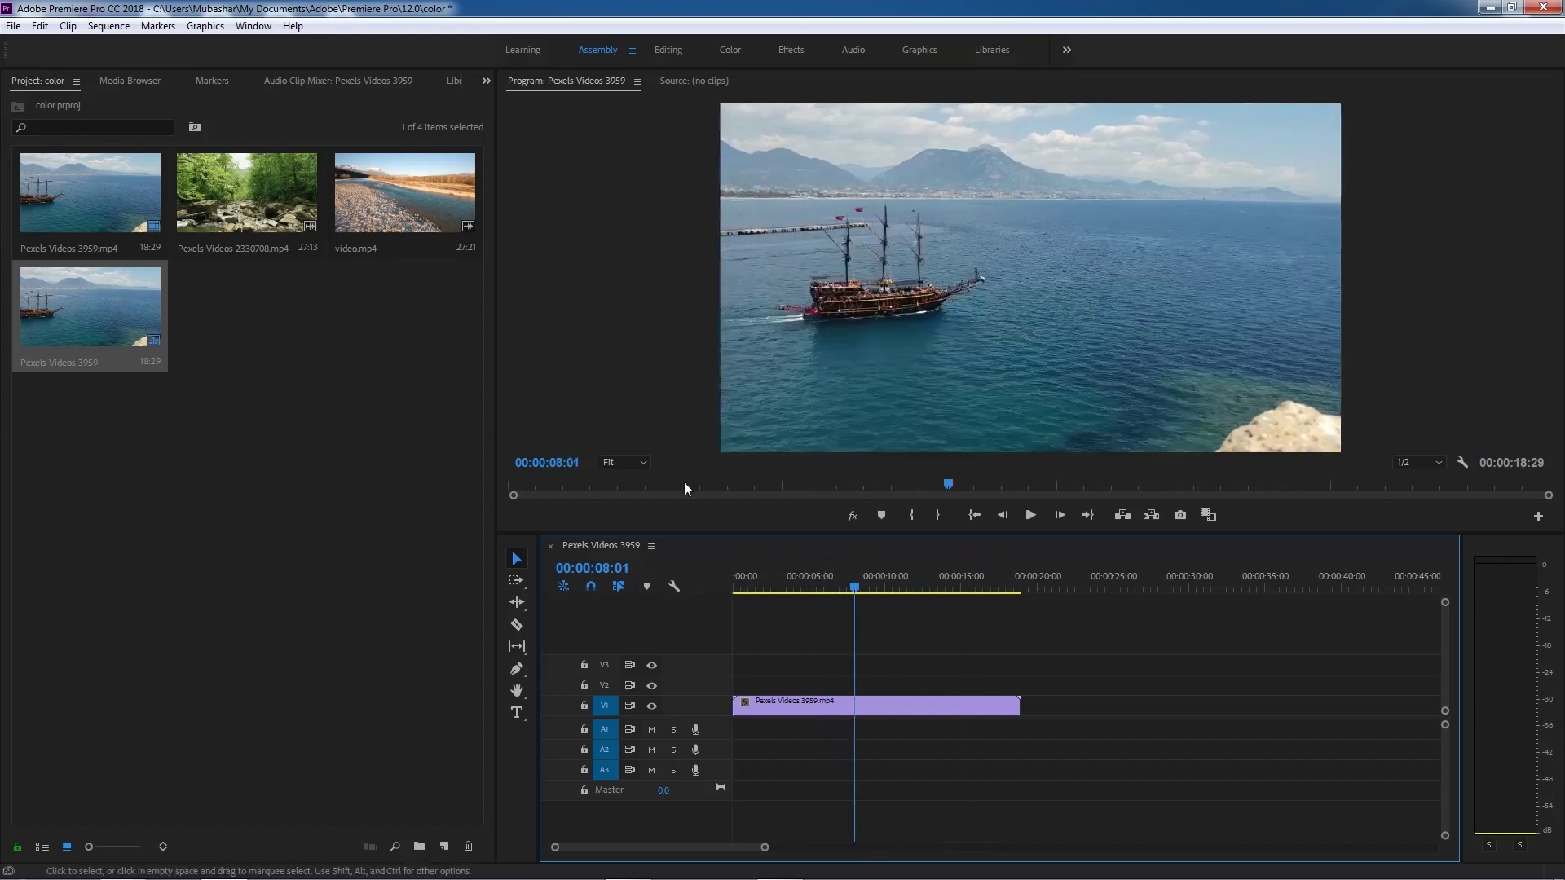
Step: Apply the Cinematic 12 preset to the Pexels Videos 3959.mp4 clip on V1
click(487, 82)
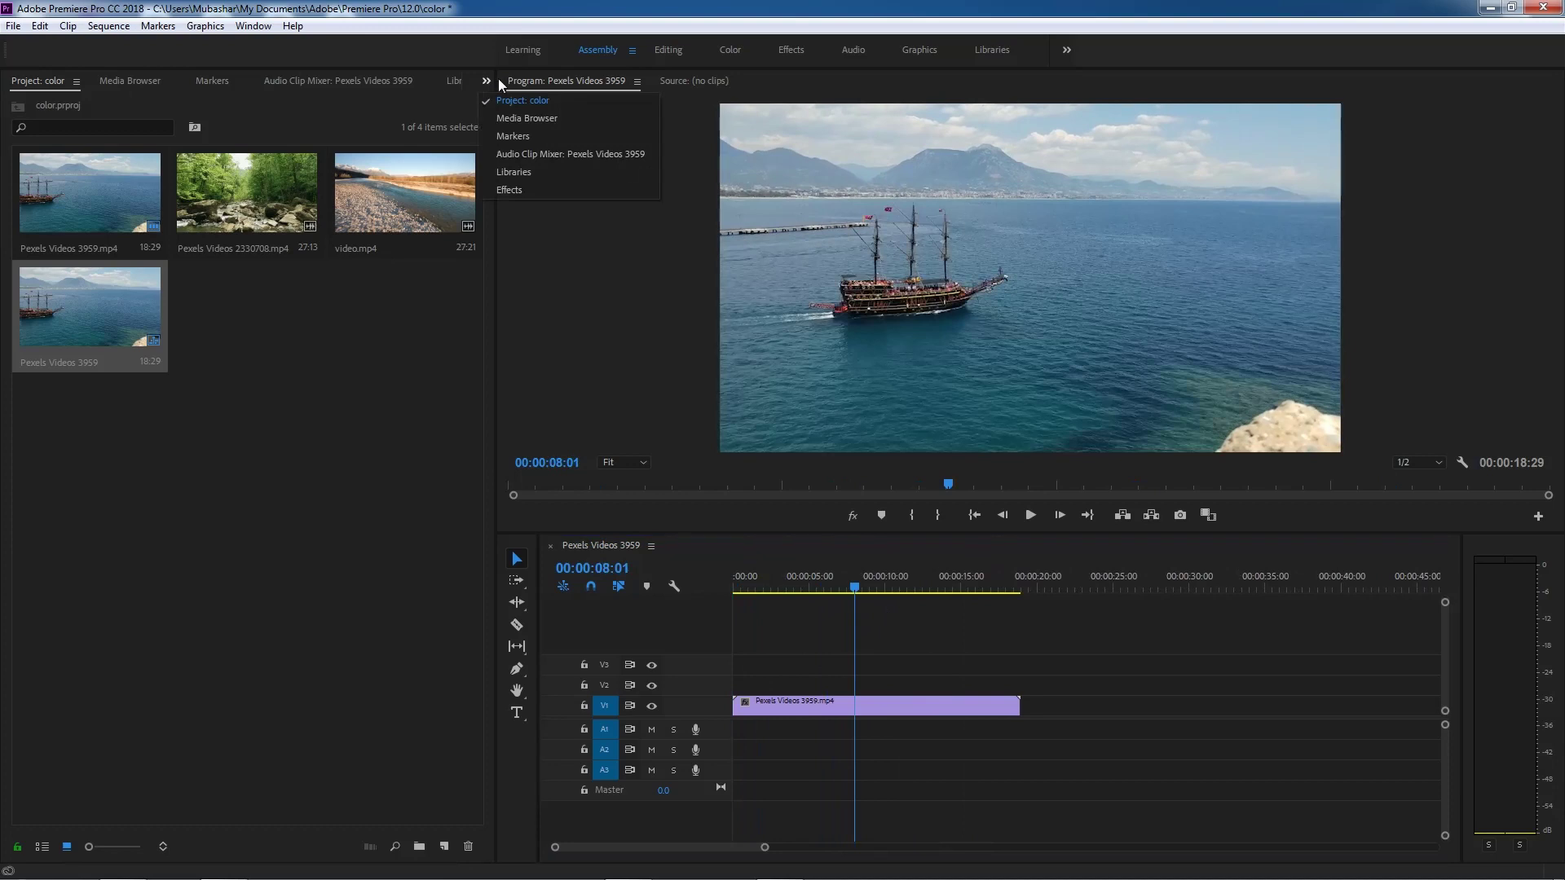
click(525, 194)
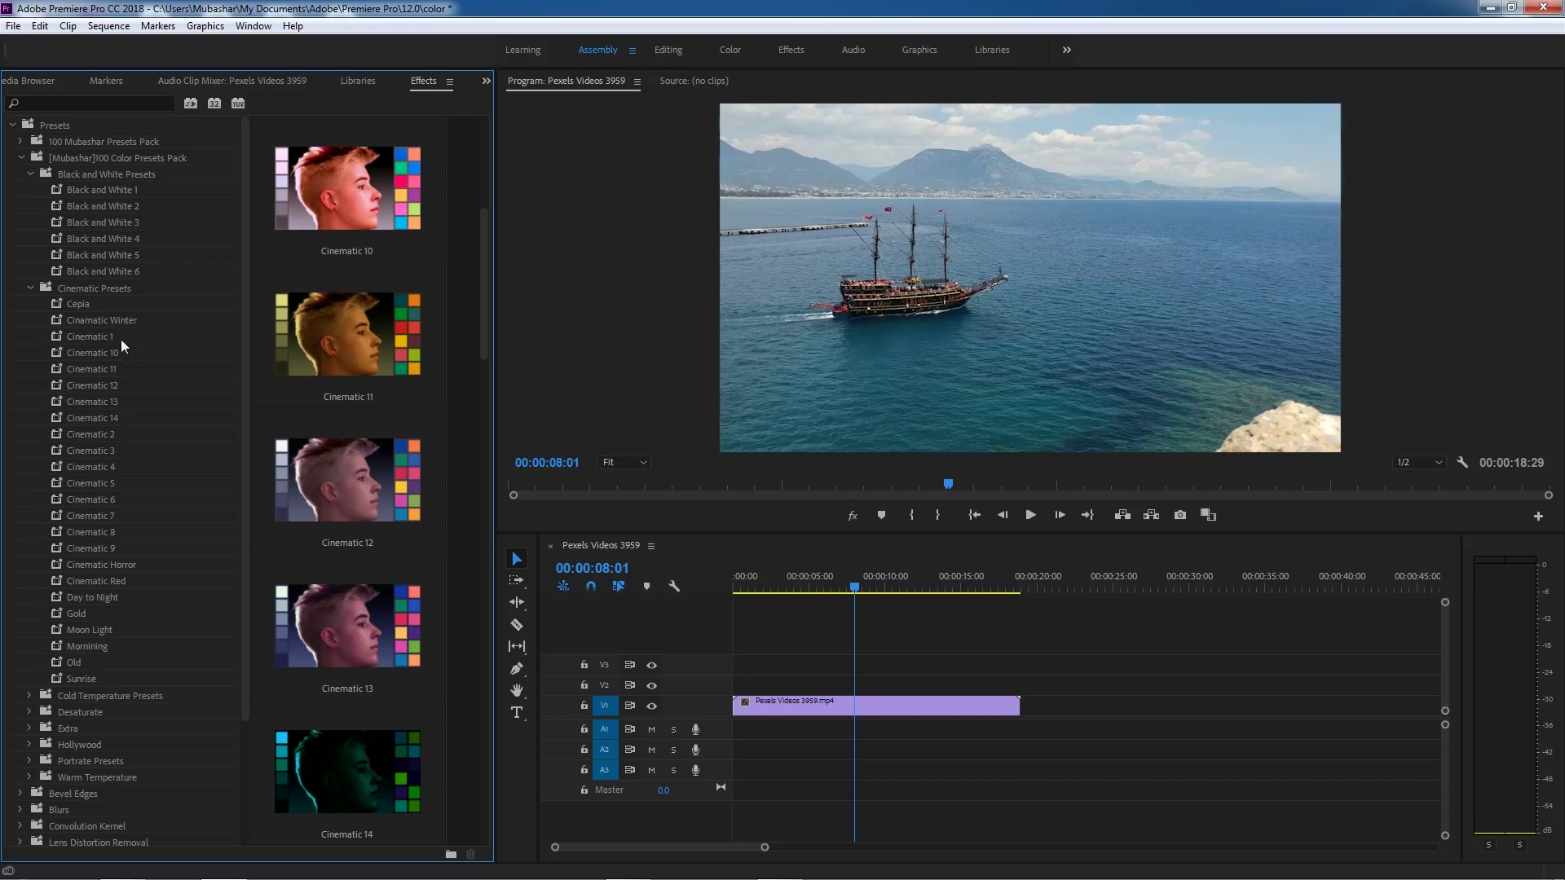
drag(63, 390, 878, 715)
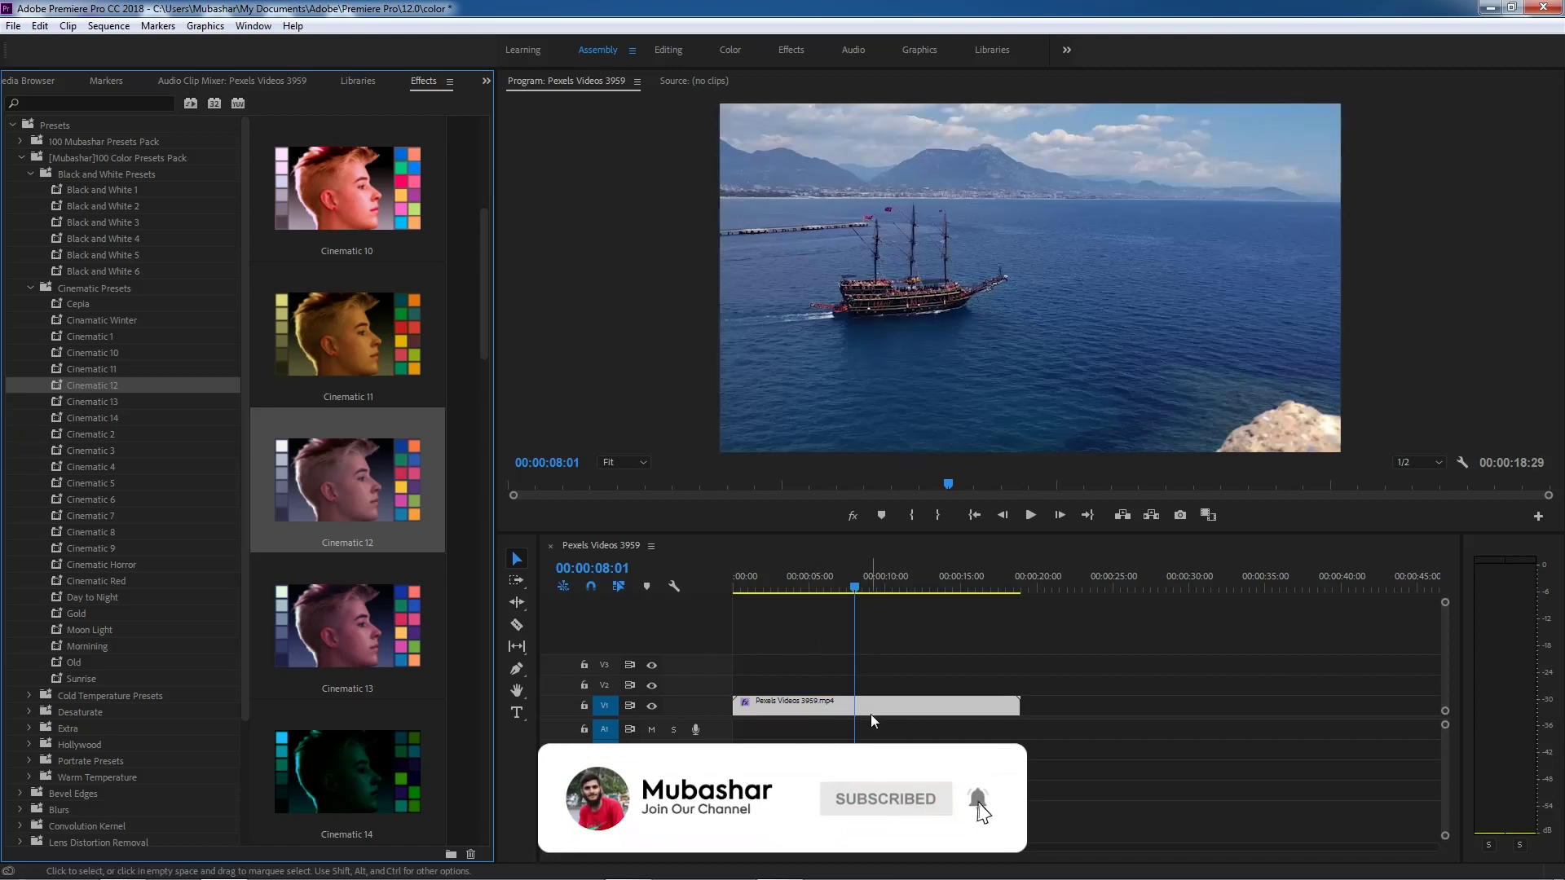
Step: Compare the ship footage with and without the preset at 00:00:08:03 by repeatedly bypassing and restoring the effects, leaving them enabled
mouse_move(856, 591)
mouse_down()
mouse_move(776, 601)
mouse_move(856, 591)
mouse_up()
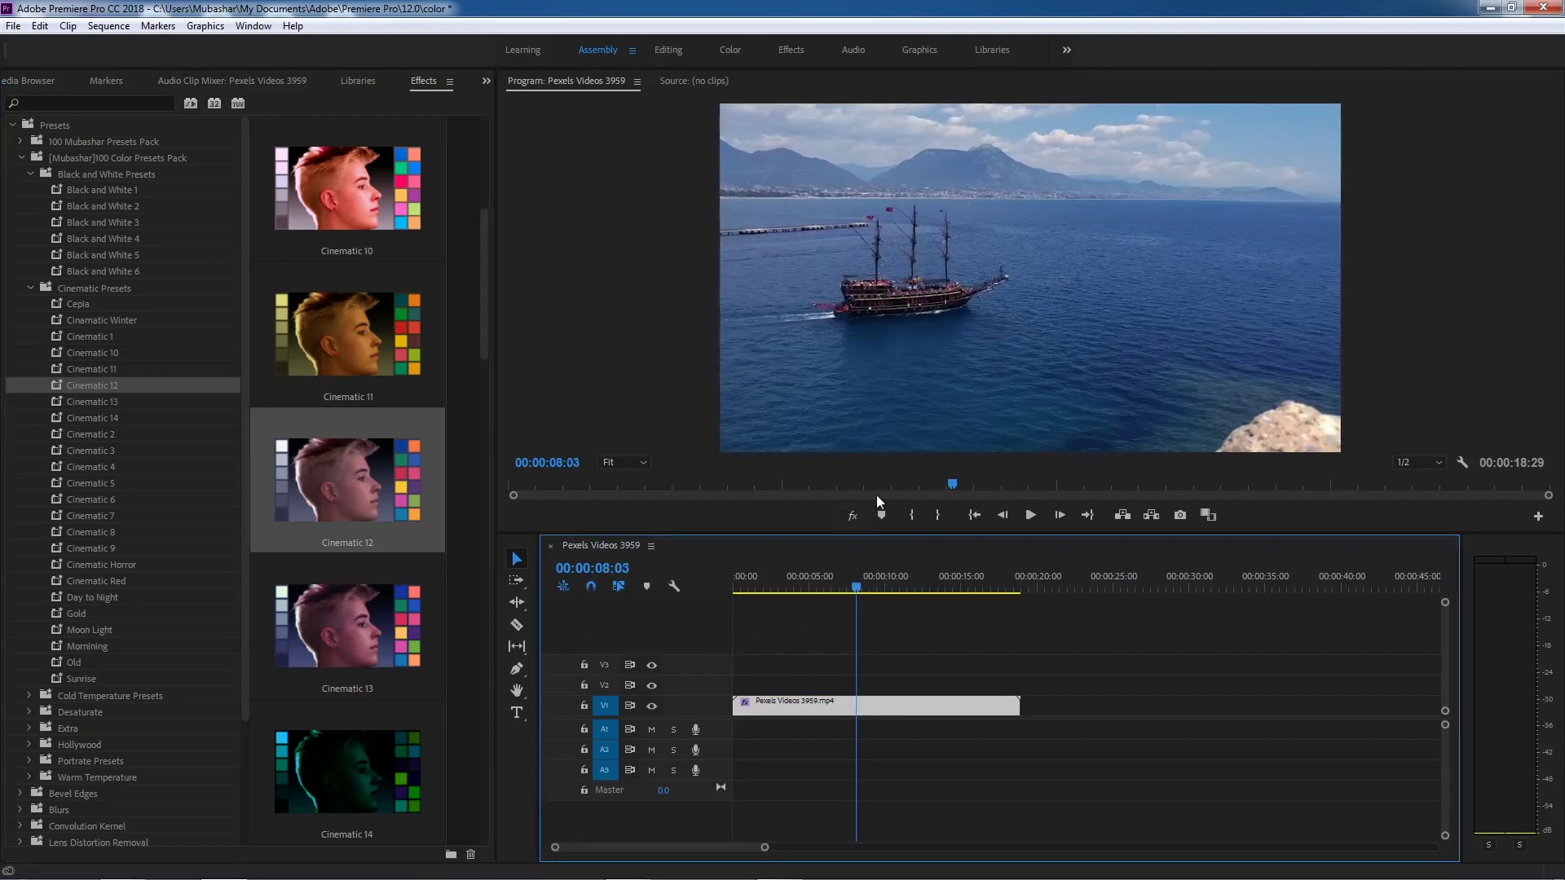
click(852, 517)
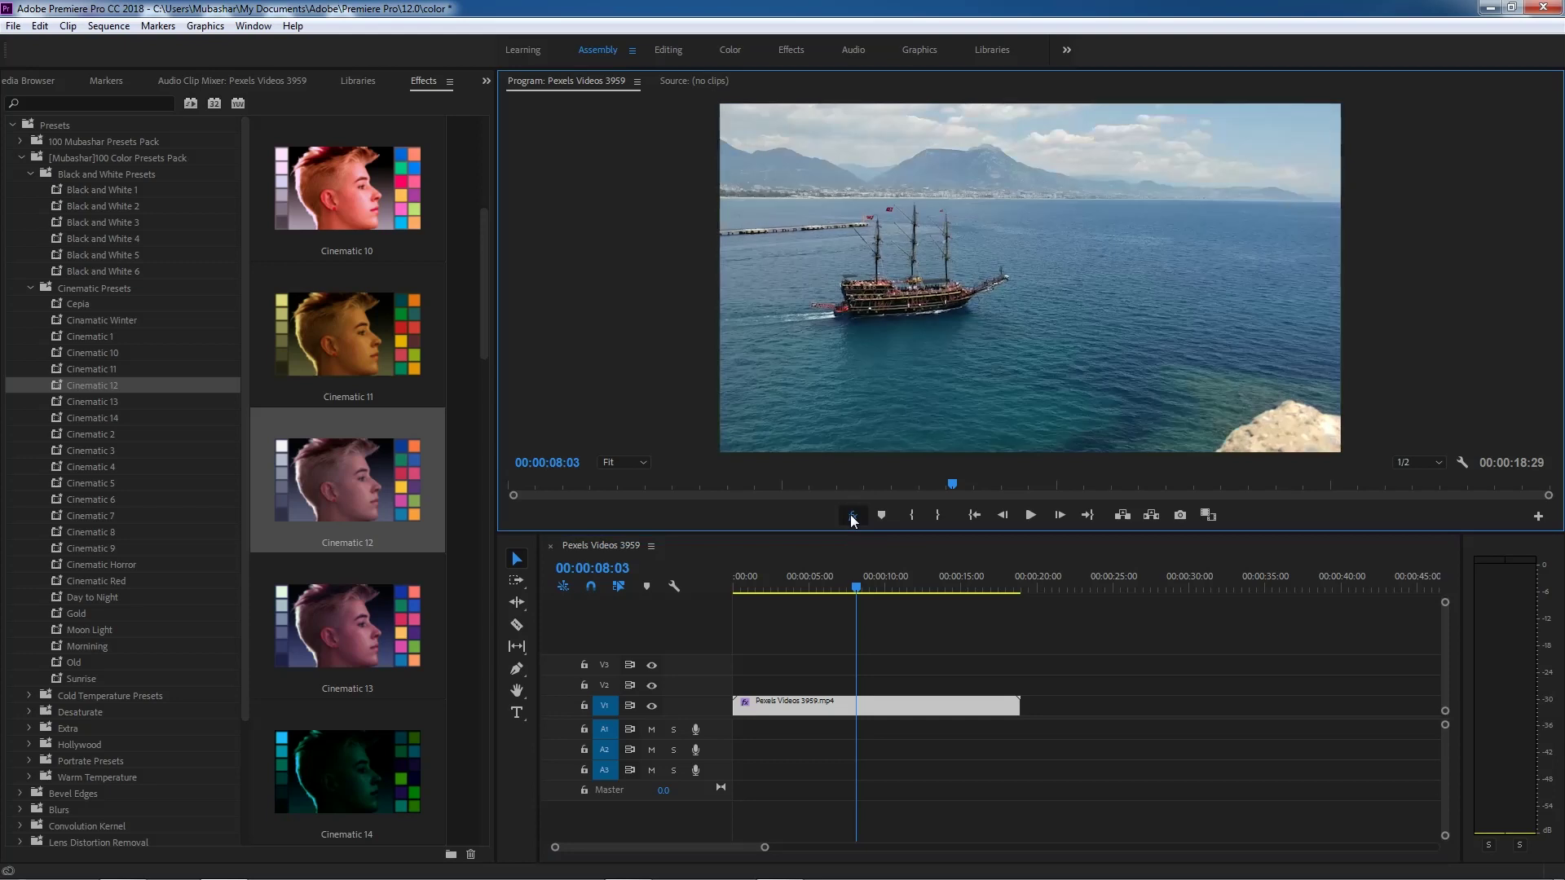
click(853, 516)
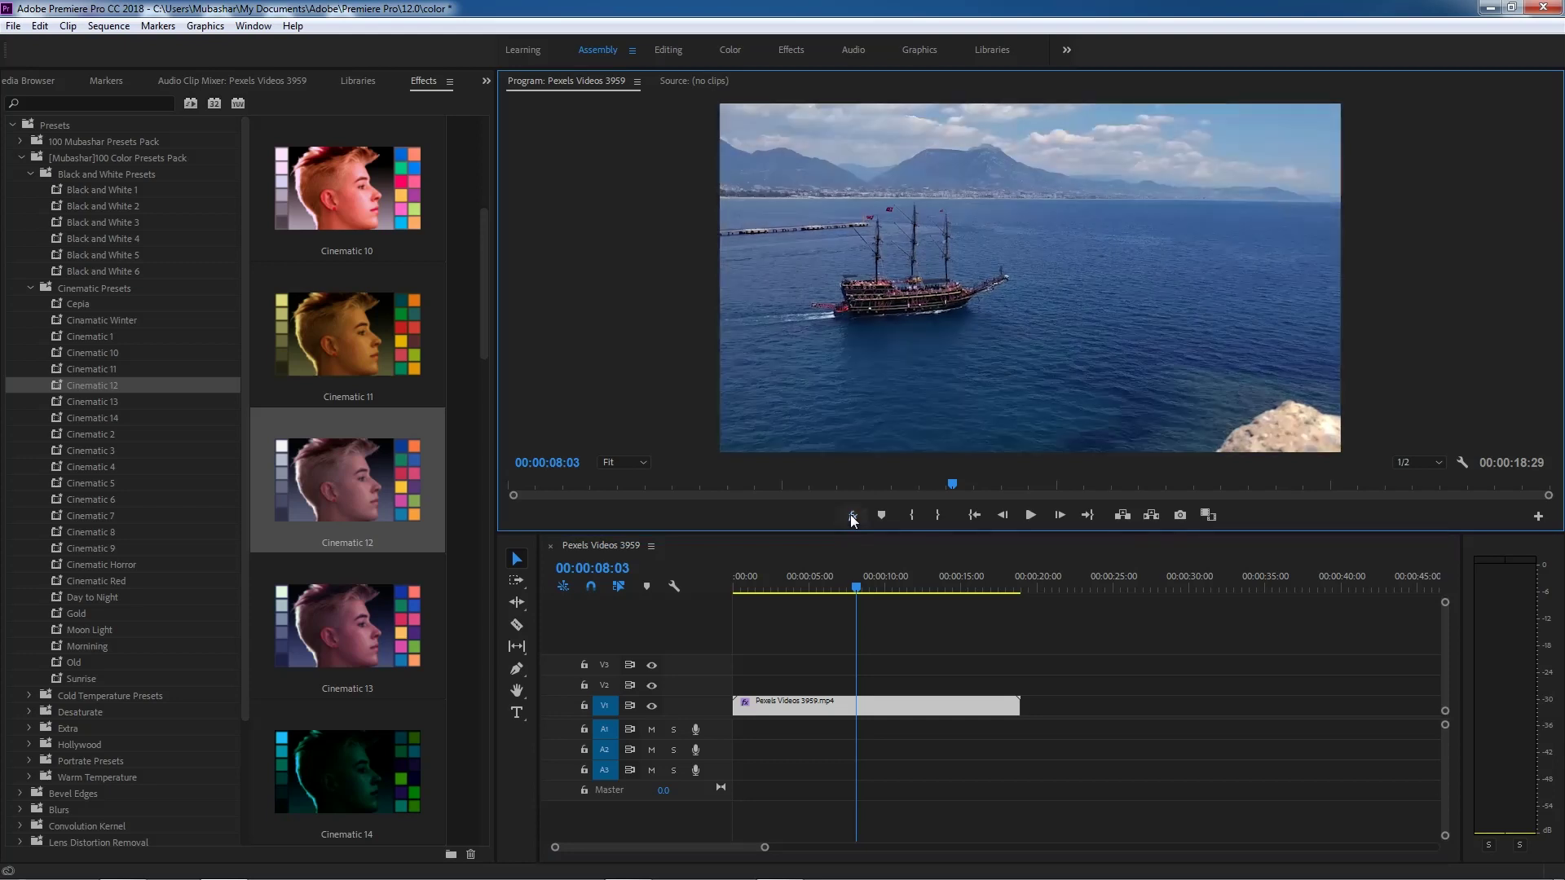
click(853, 517)
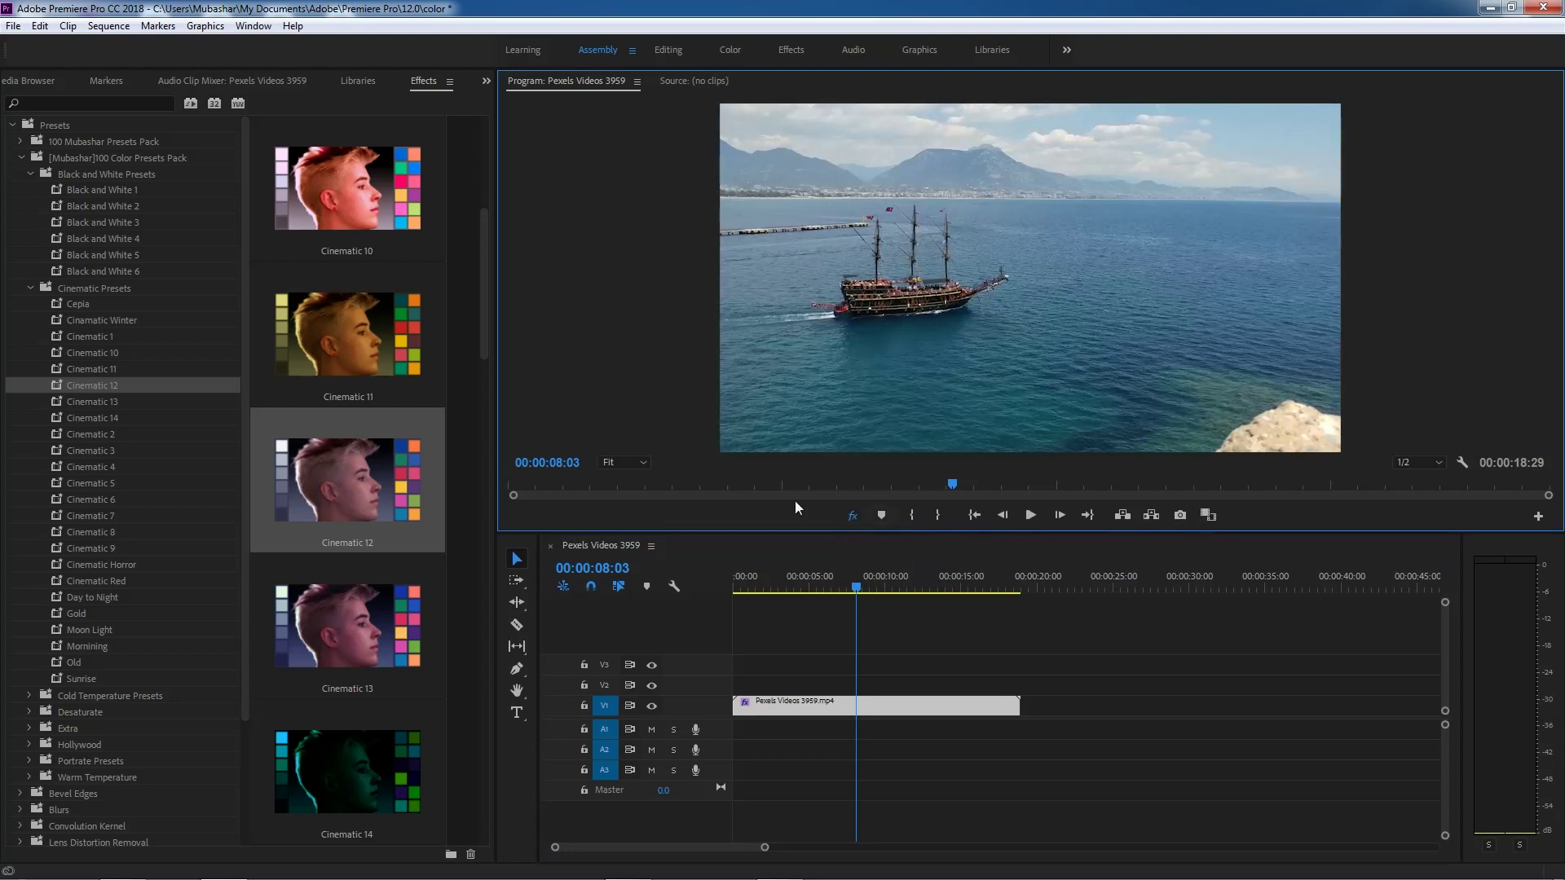
click(855, 516)
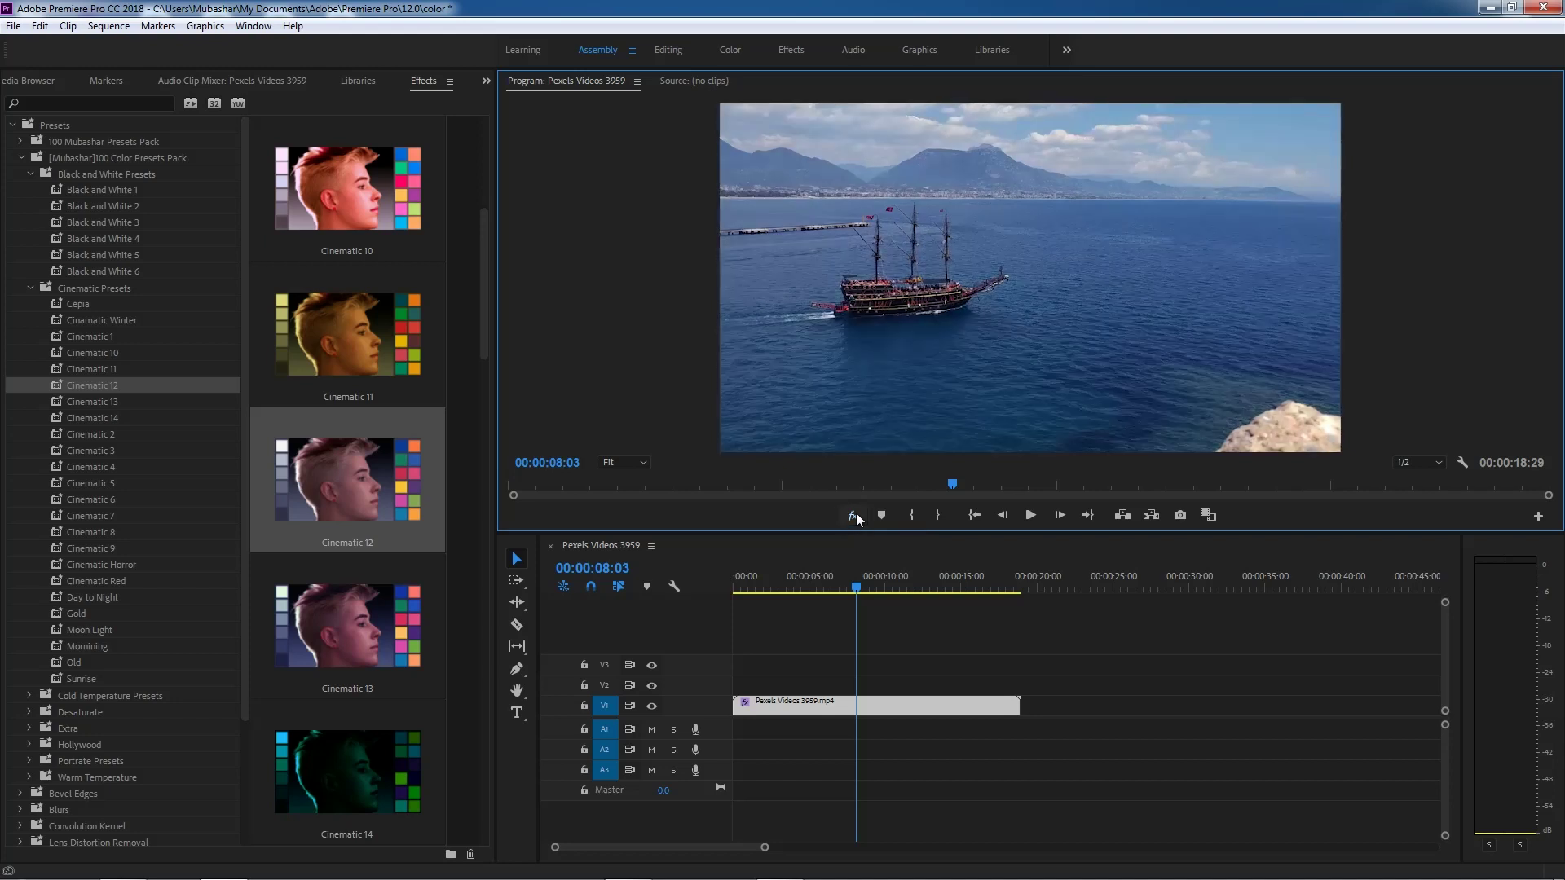
click(855, 517)
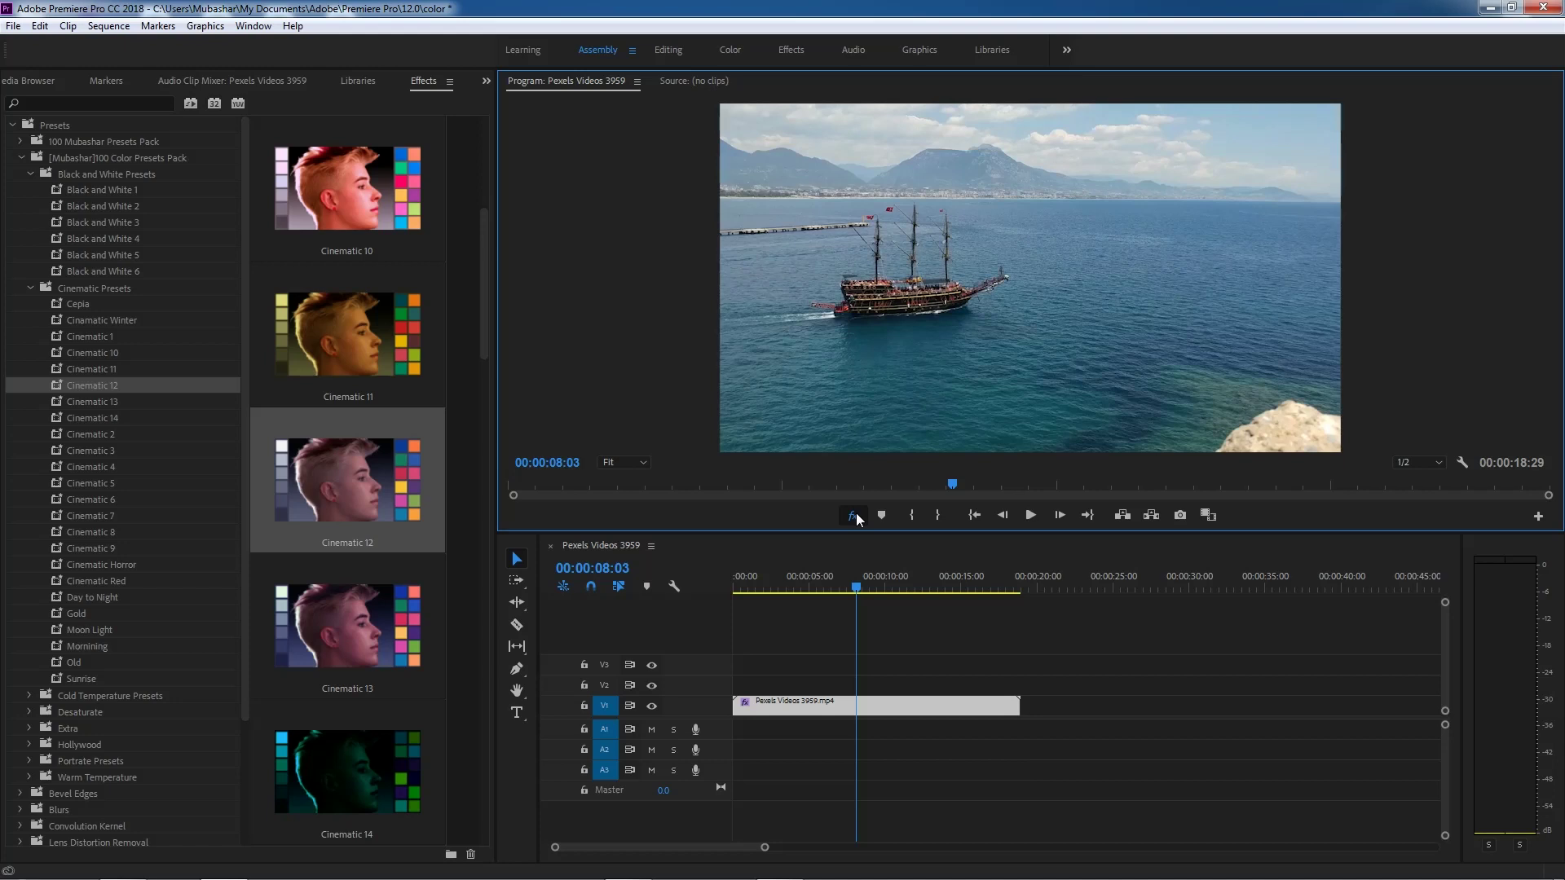
click(853, 517)
click(854, 517)
click(853, 517)
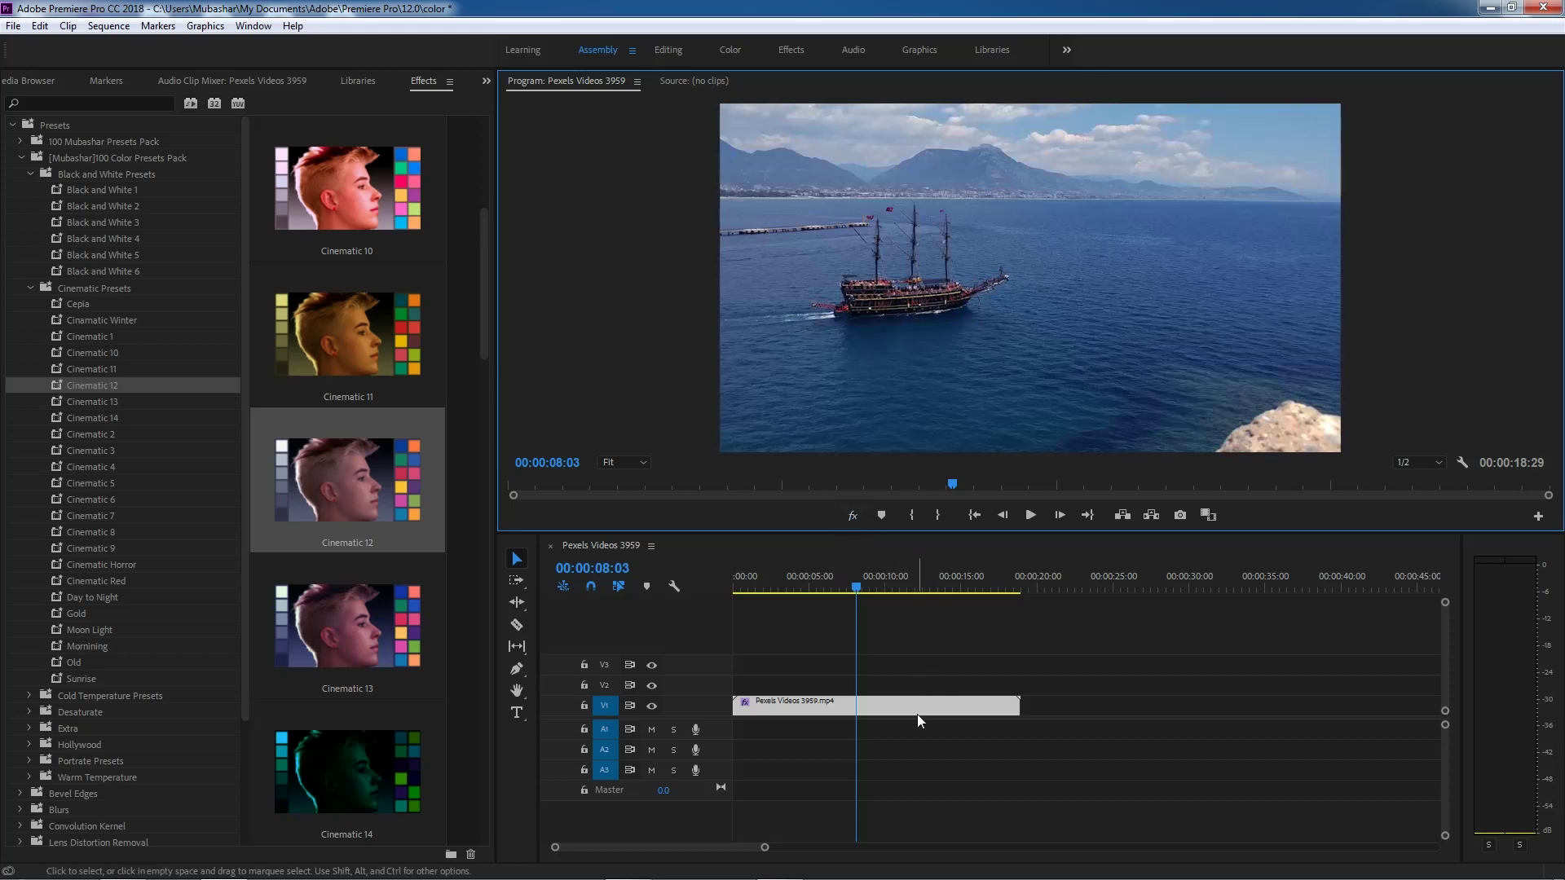
Step: Remove all attributes, including the Cinematic 12 effect, from the V1 clip and play the ungraded footage up to 00:00:10:20
right_click(857, 711)
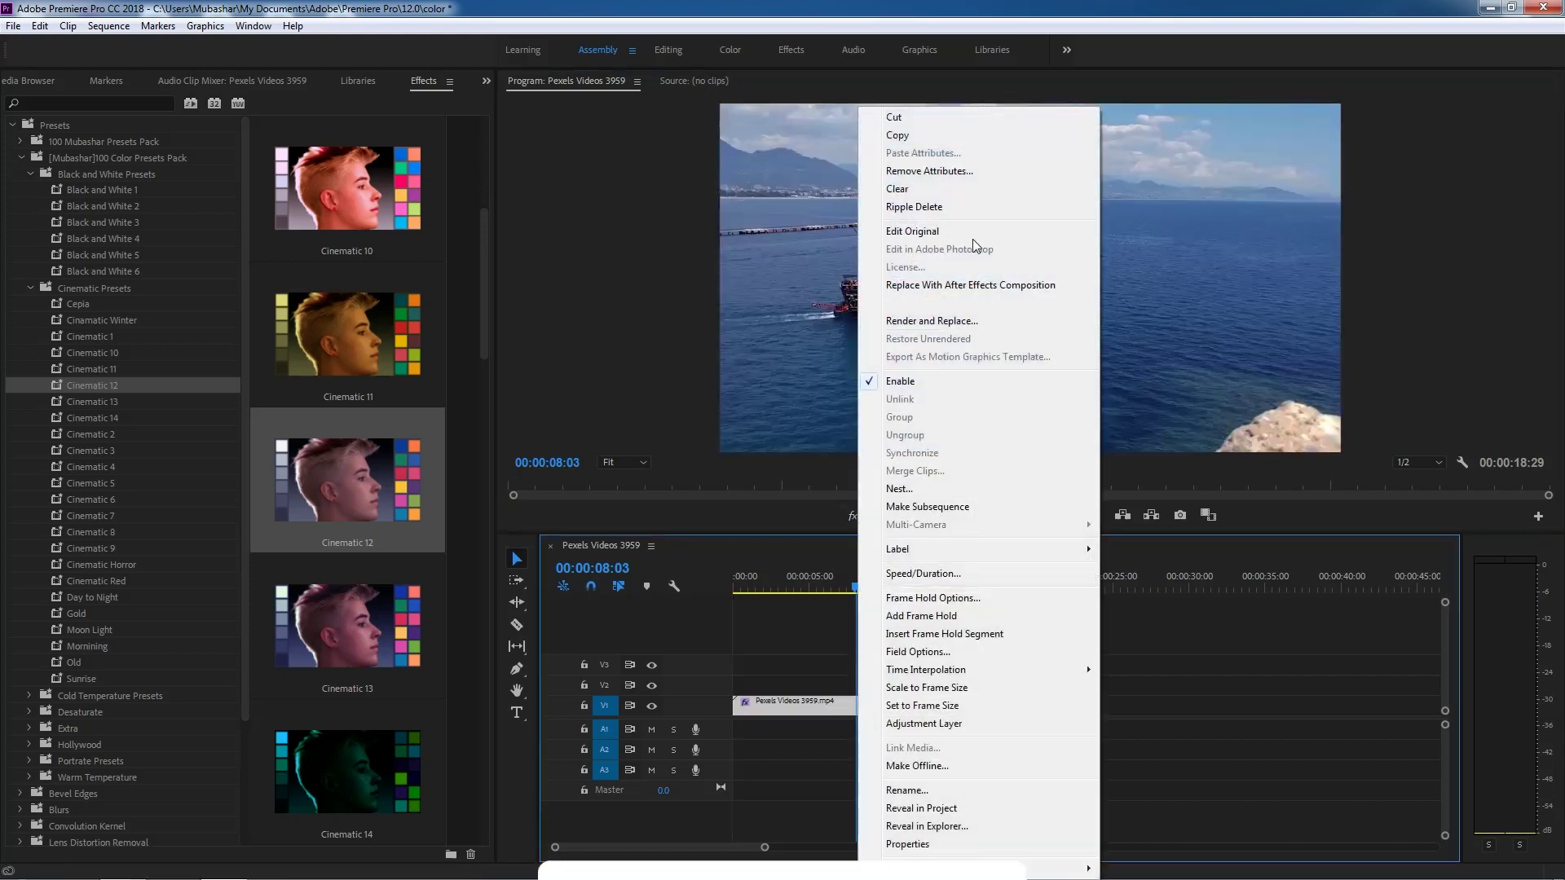
click(931, 172)
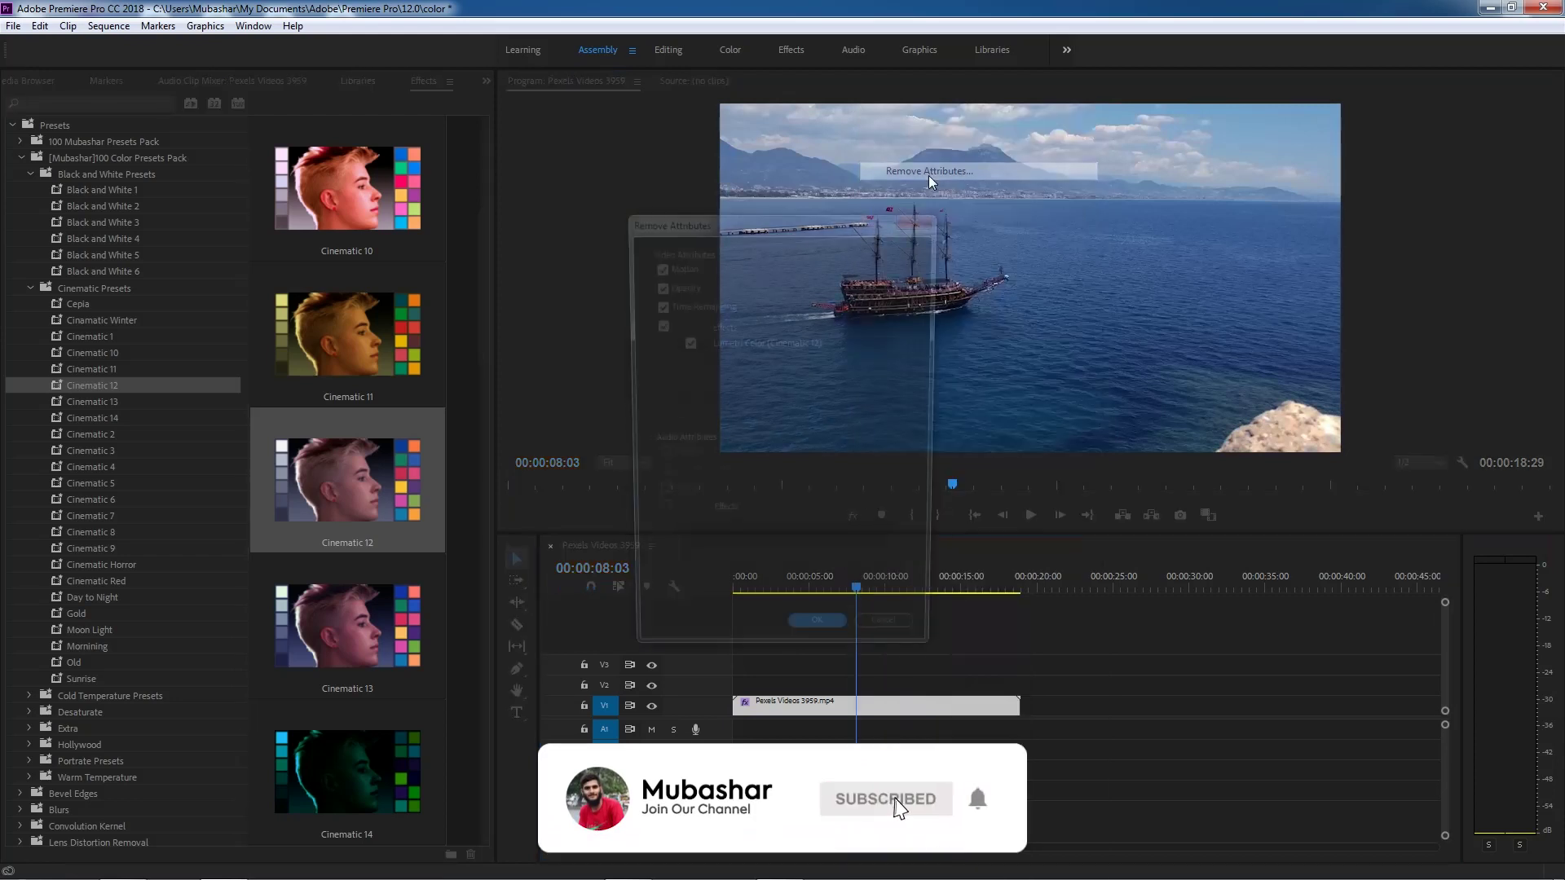
click(819, 646)
key(space)
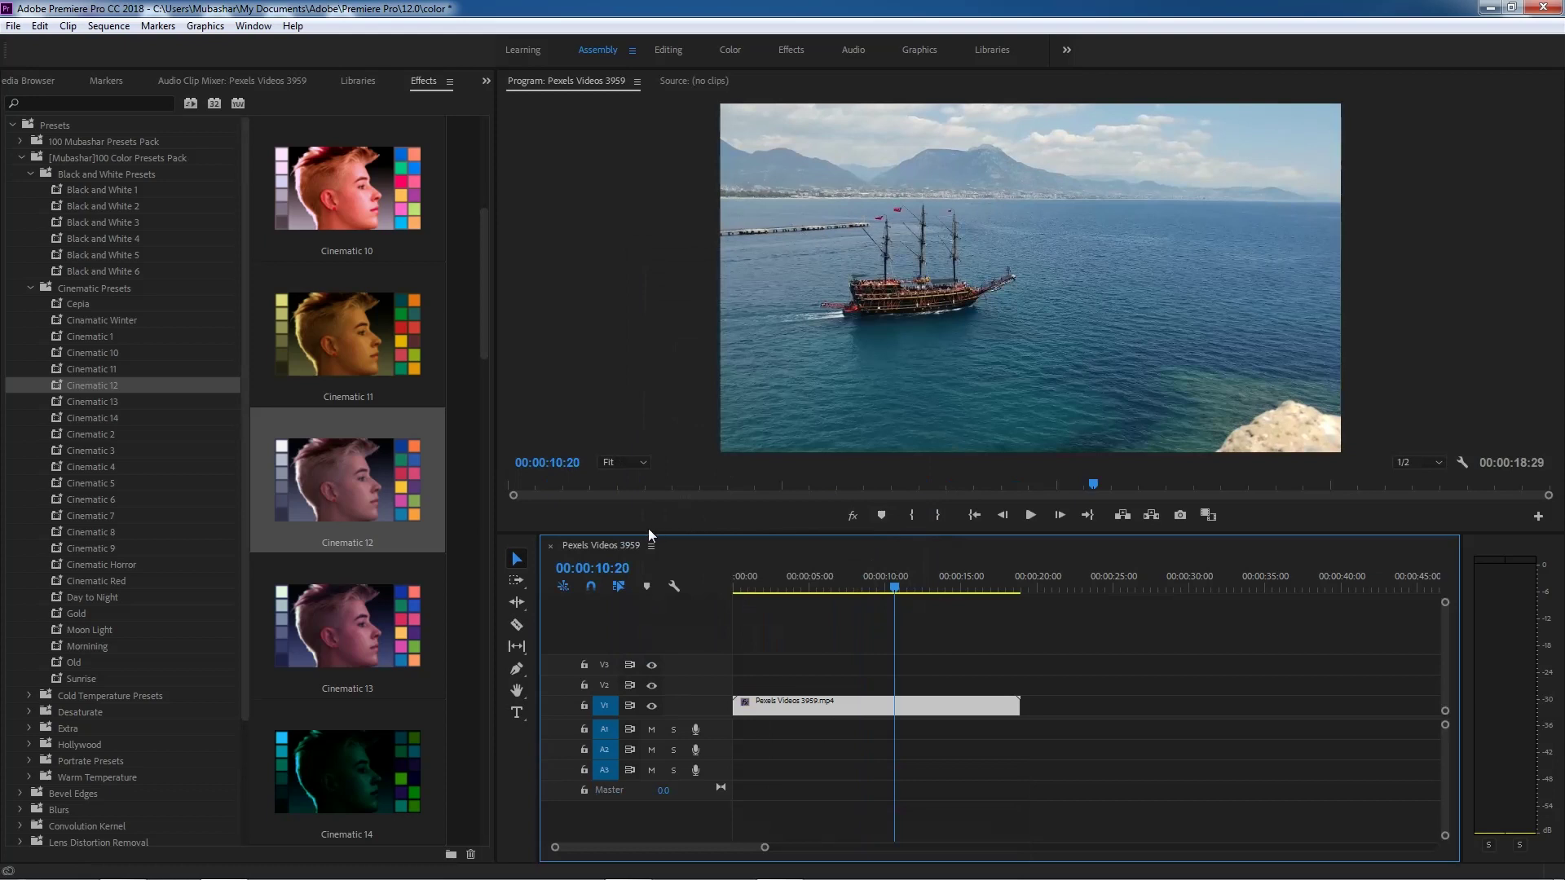
Step: Apply the Cinematic 6 preset to the V1 clip and compare the footage with and without effects at 00:00:07:04
drag(75, 499, 893, 706)
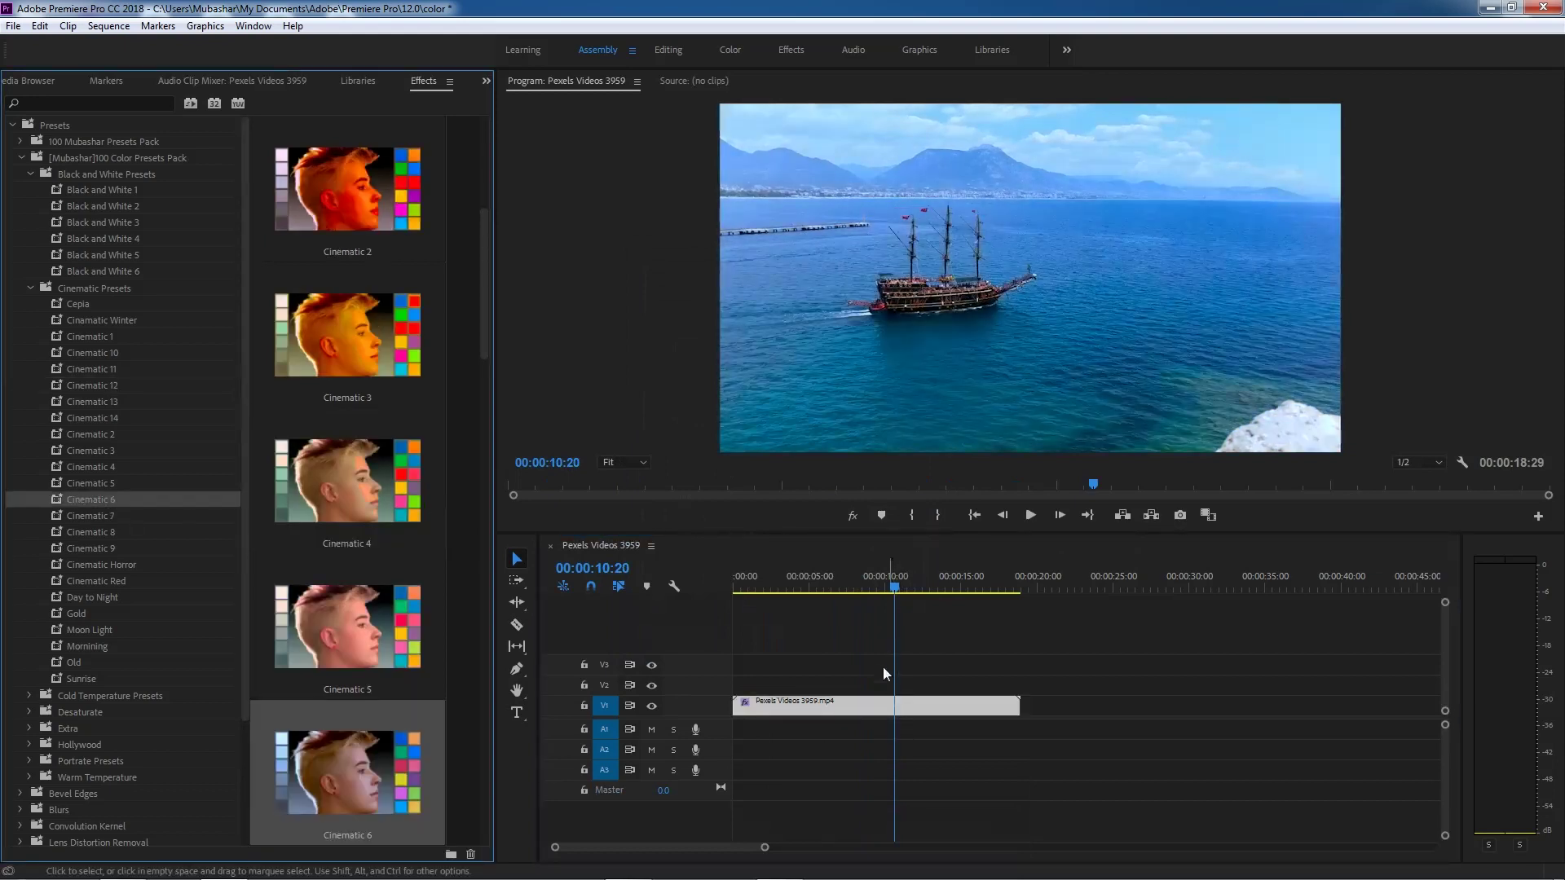
drag(919, 587, 841, 607)
click(849, 515)
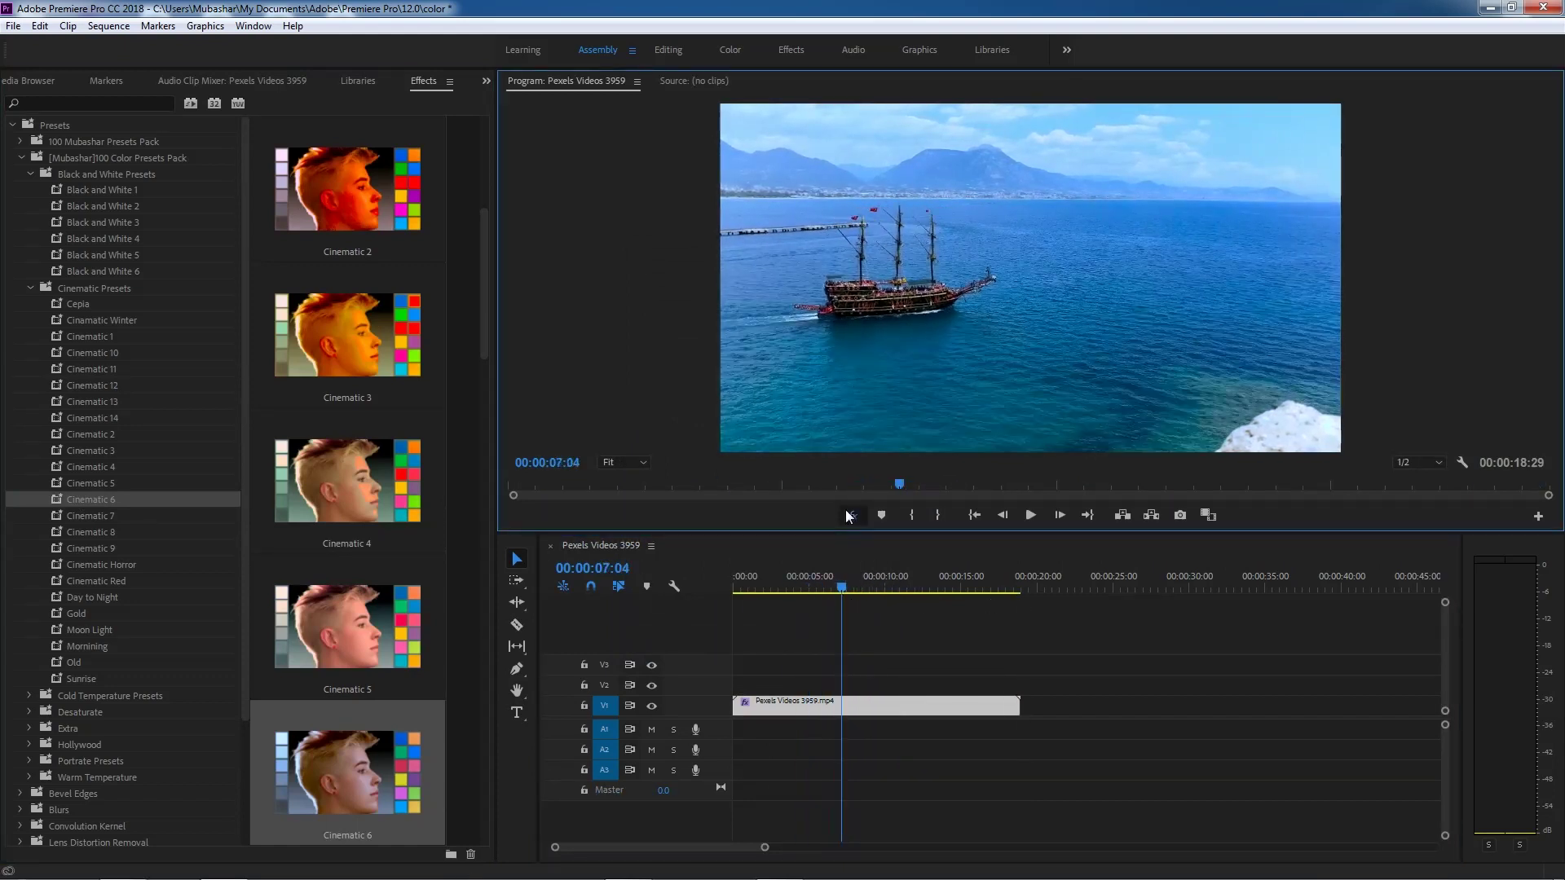
click(849, 515)
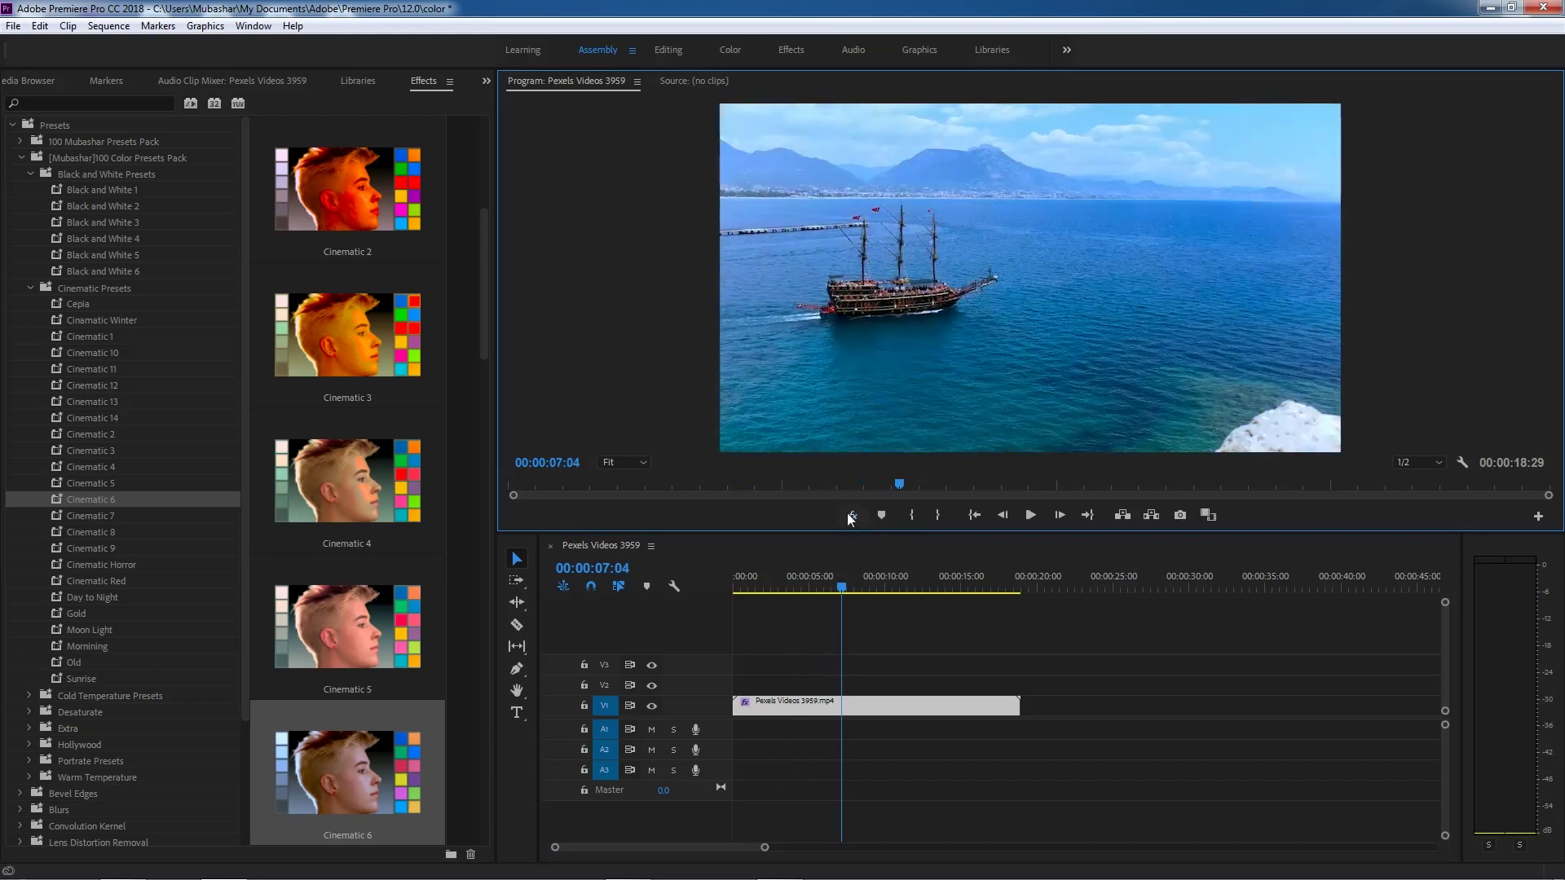
click(850, 516)
click(849, 516)
Step: Remove the motion, opacity, time remapping and Lumetri Color (Cinematic 6) attributes from the V1 clip
right_click(871, 709)
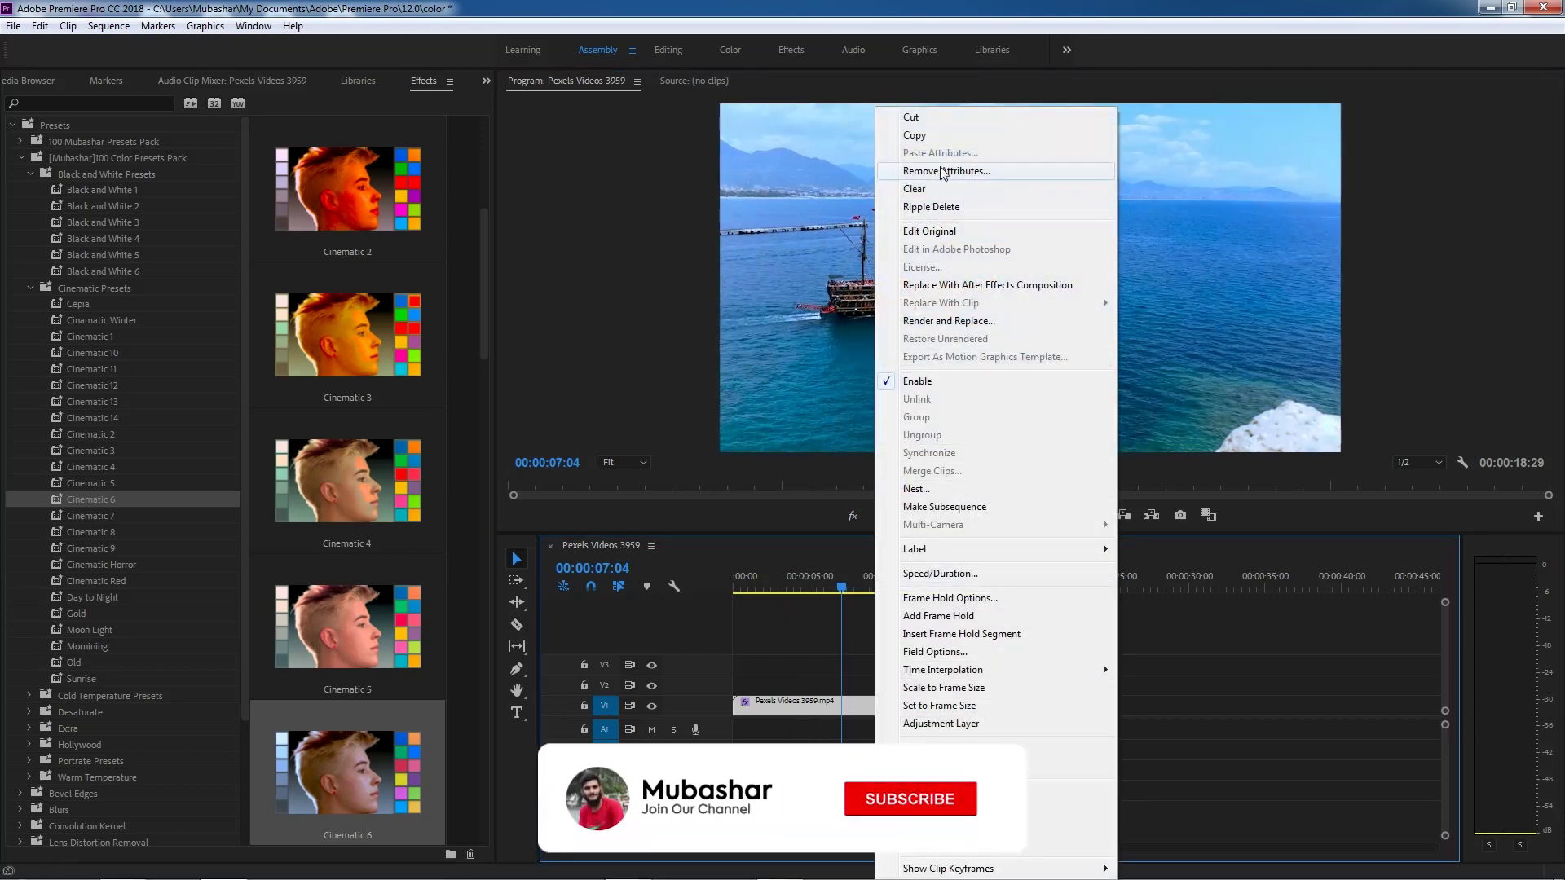
click(943, 171)
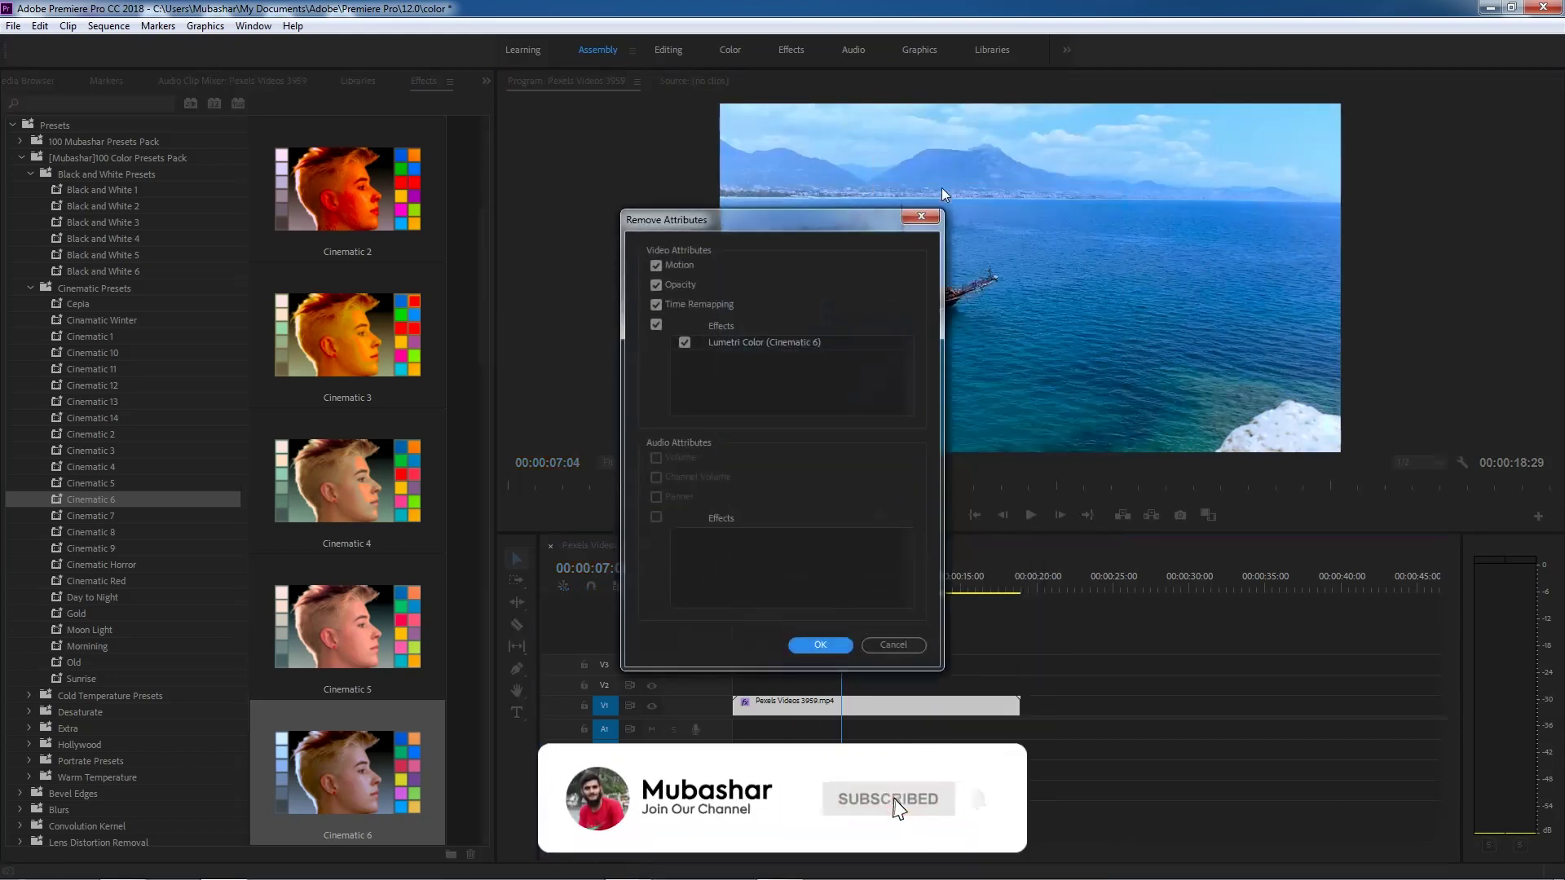
click(818, 644)
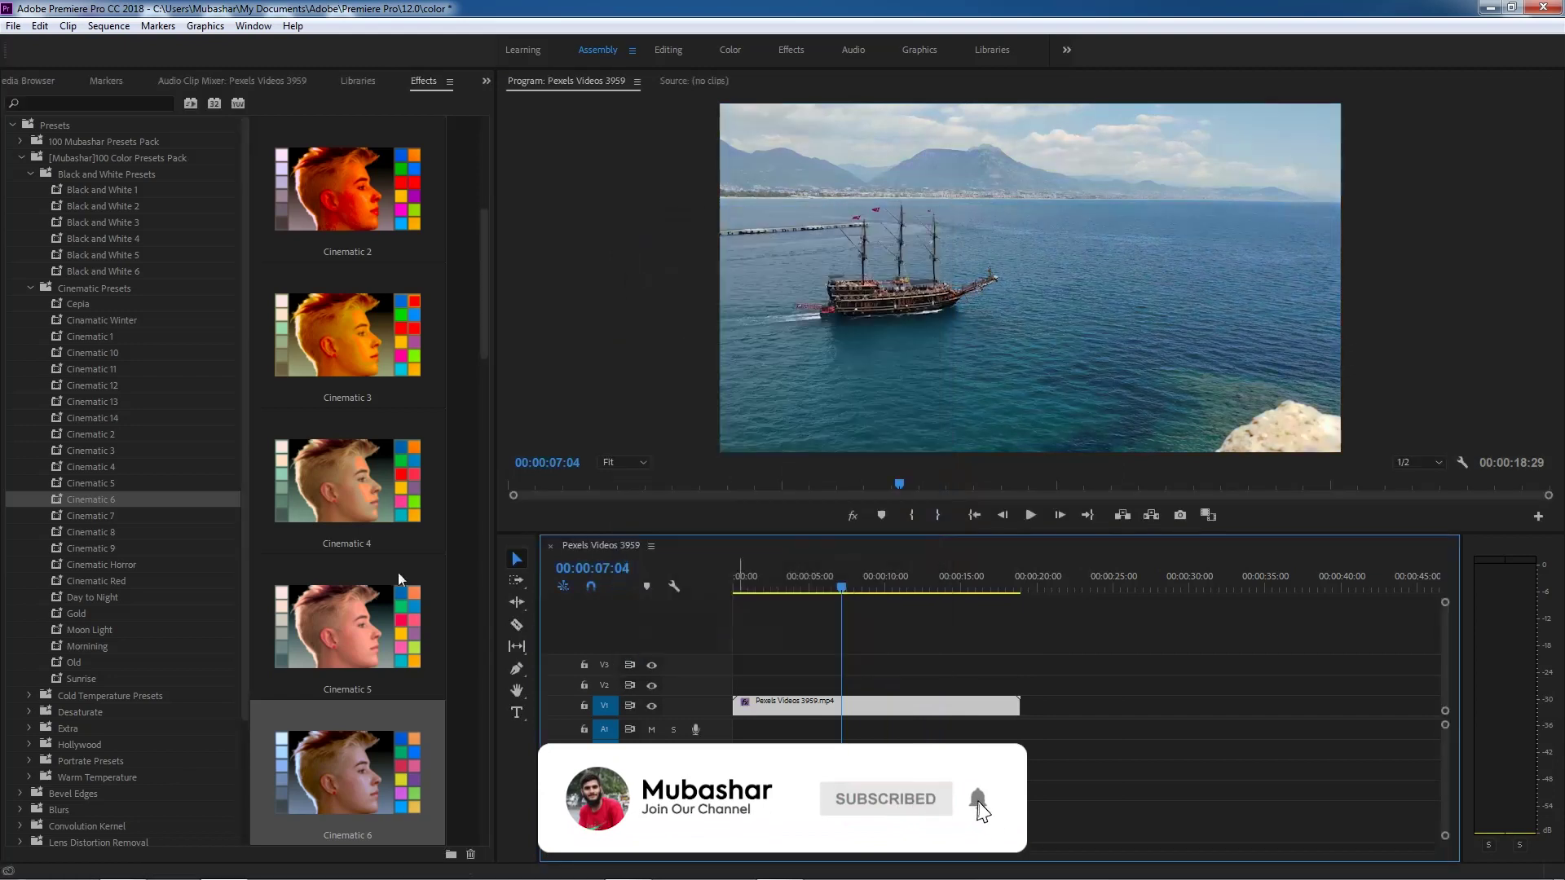
Step: Apply the Black and White 3 preset to the V1 clip and move the playhead to 00:00:08:11
click(31, 287)
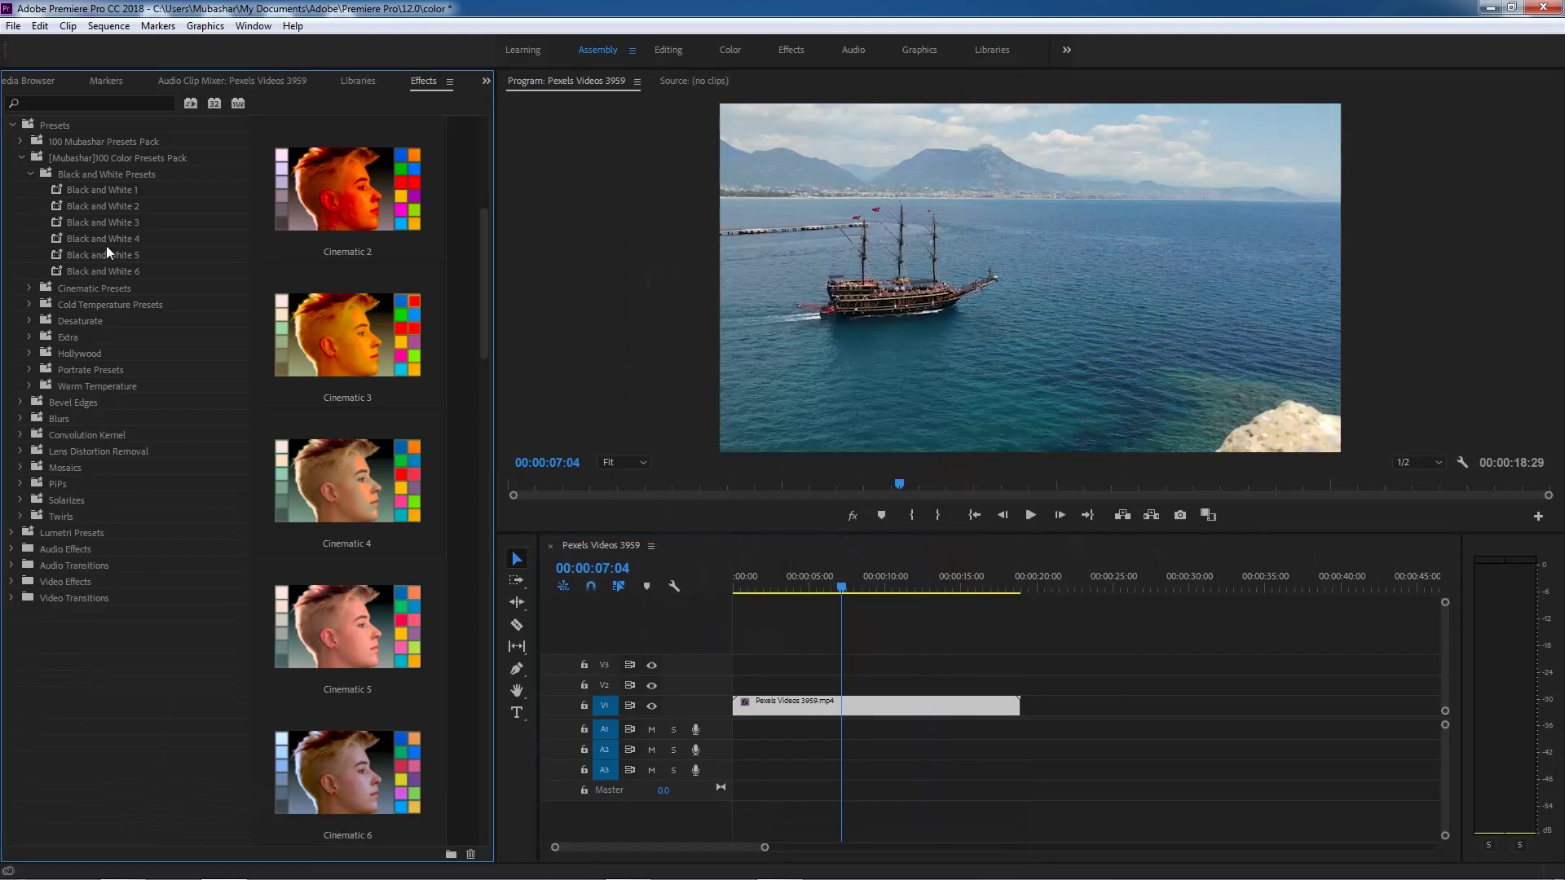
drag(102, 224, 962, 709)
drag(798, 585, 860, 588)
Step: Compare the Black and White 3 look with the original by bypassing and restoring the effects, leaving them enabled
click(863, 513)
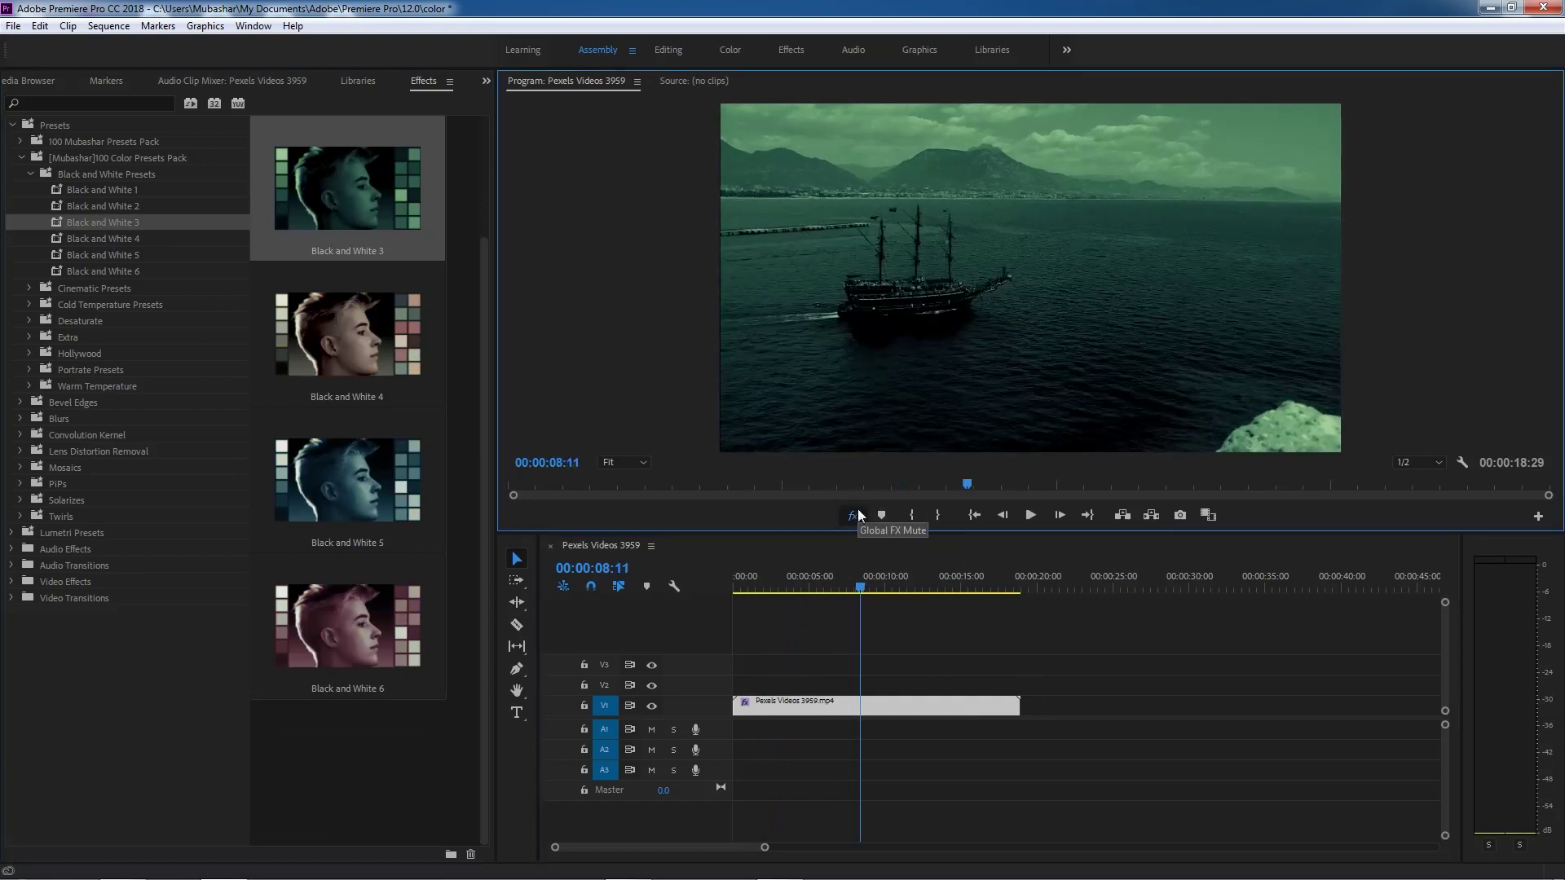
click(853, 516)
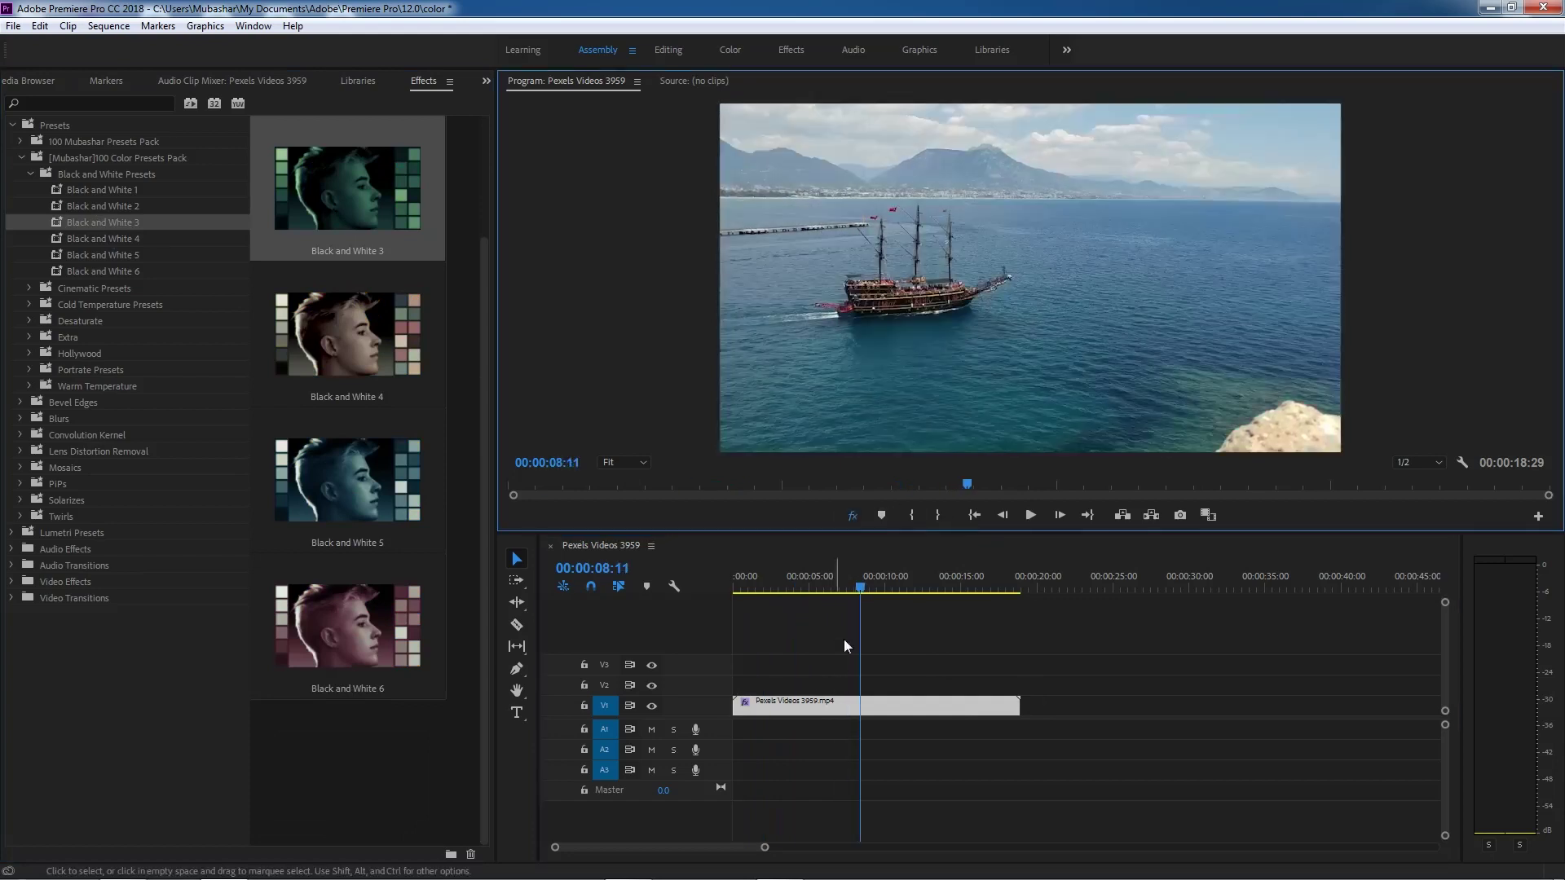
click(852, 517)
click(852, 516)
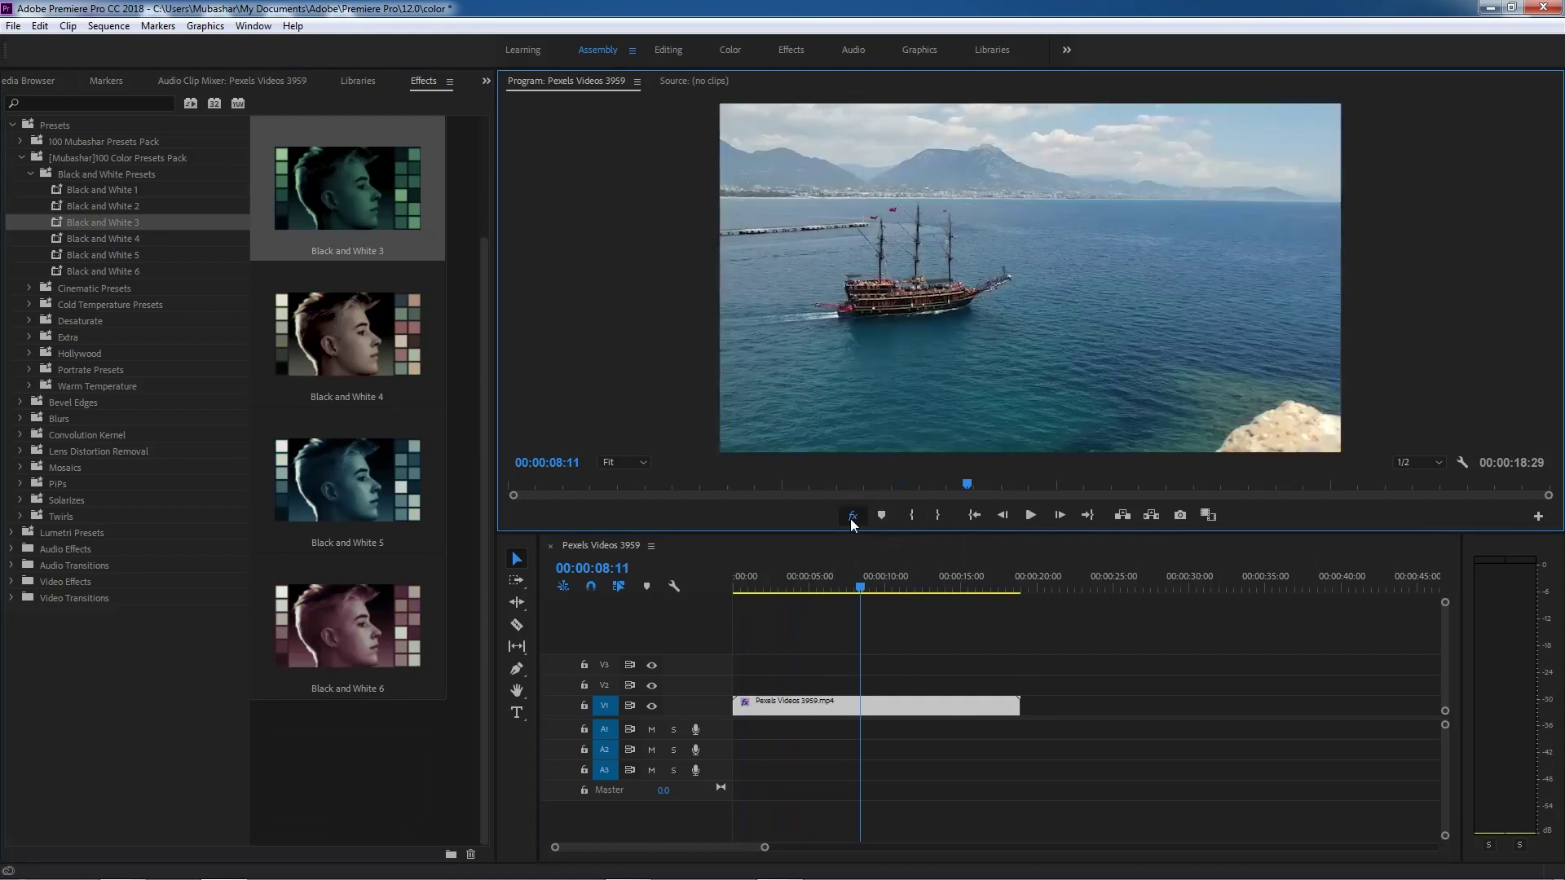
click(853, 517)
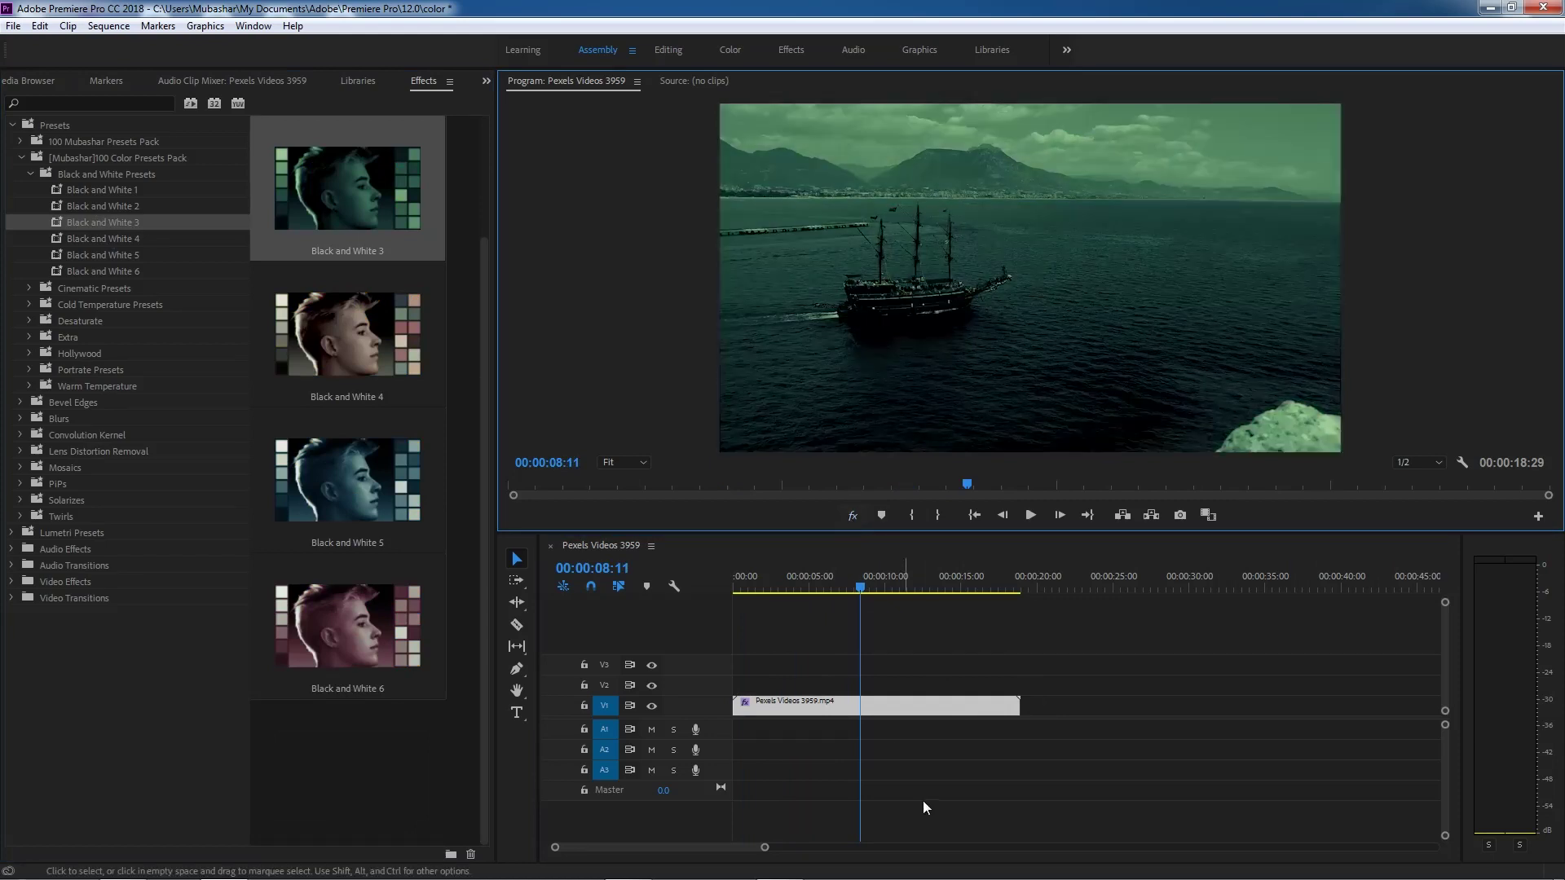
Step: Remove the Black and White 3 effect and the other video attributes from the V1 clip
click(942, 716)
right_click(942, 712)
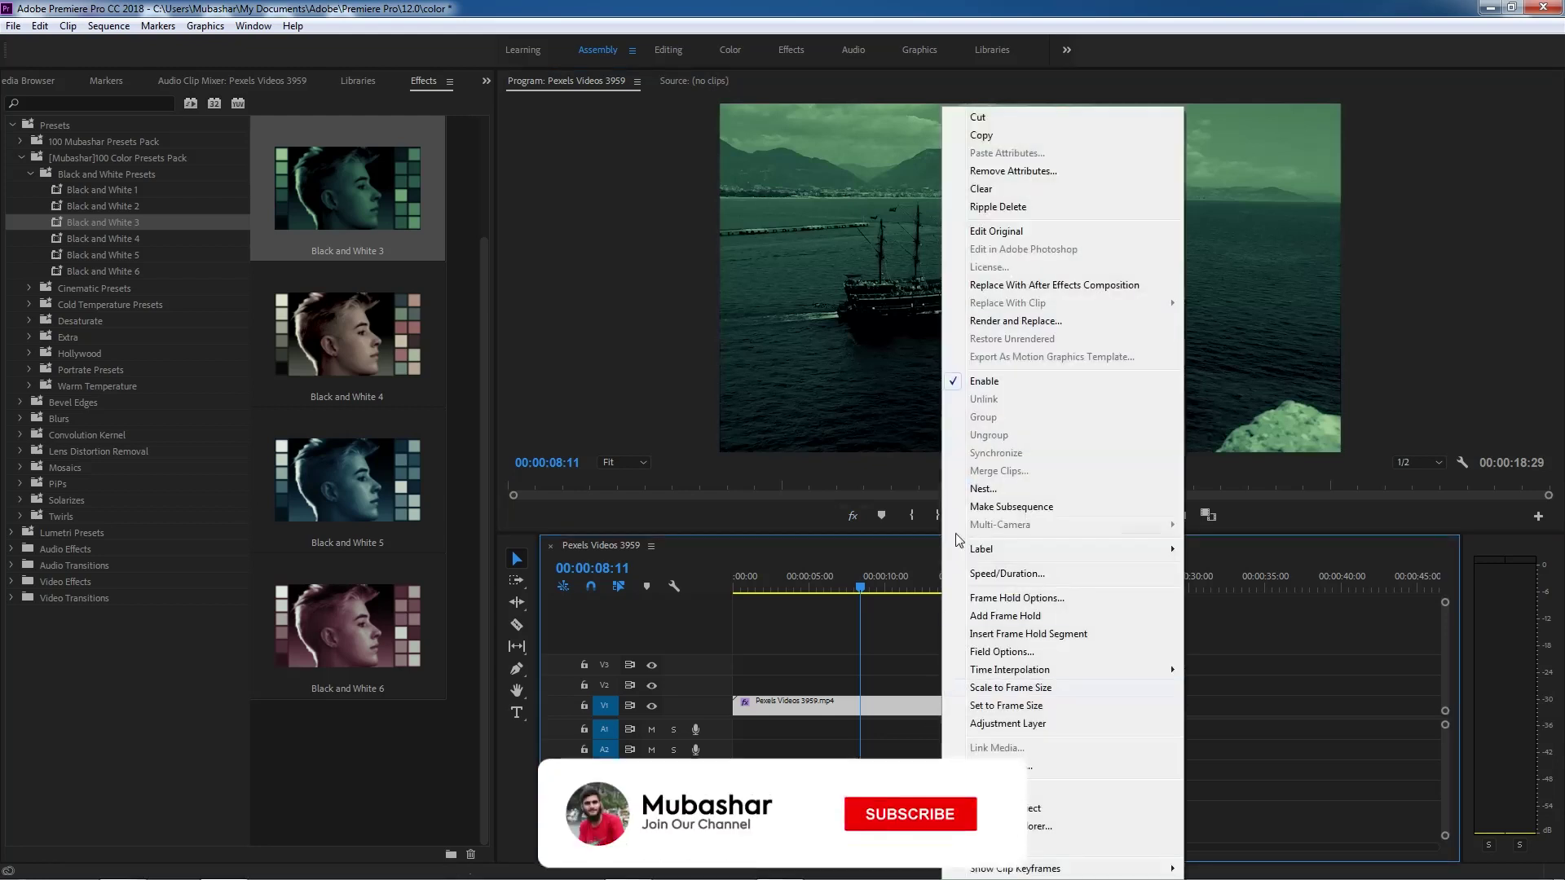
click(1060, 169)
click(824, 646)
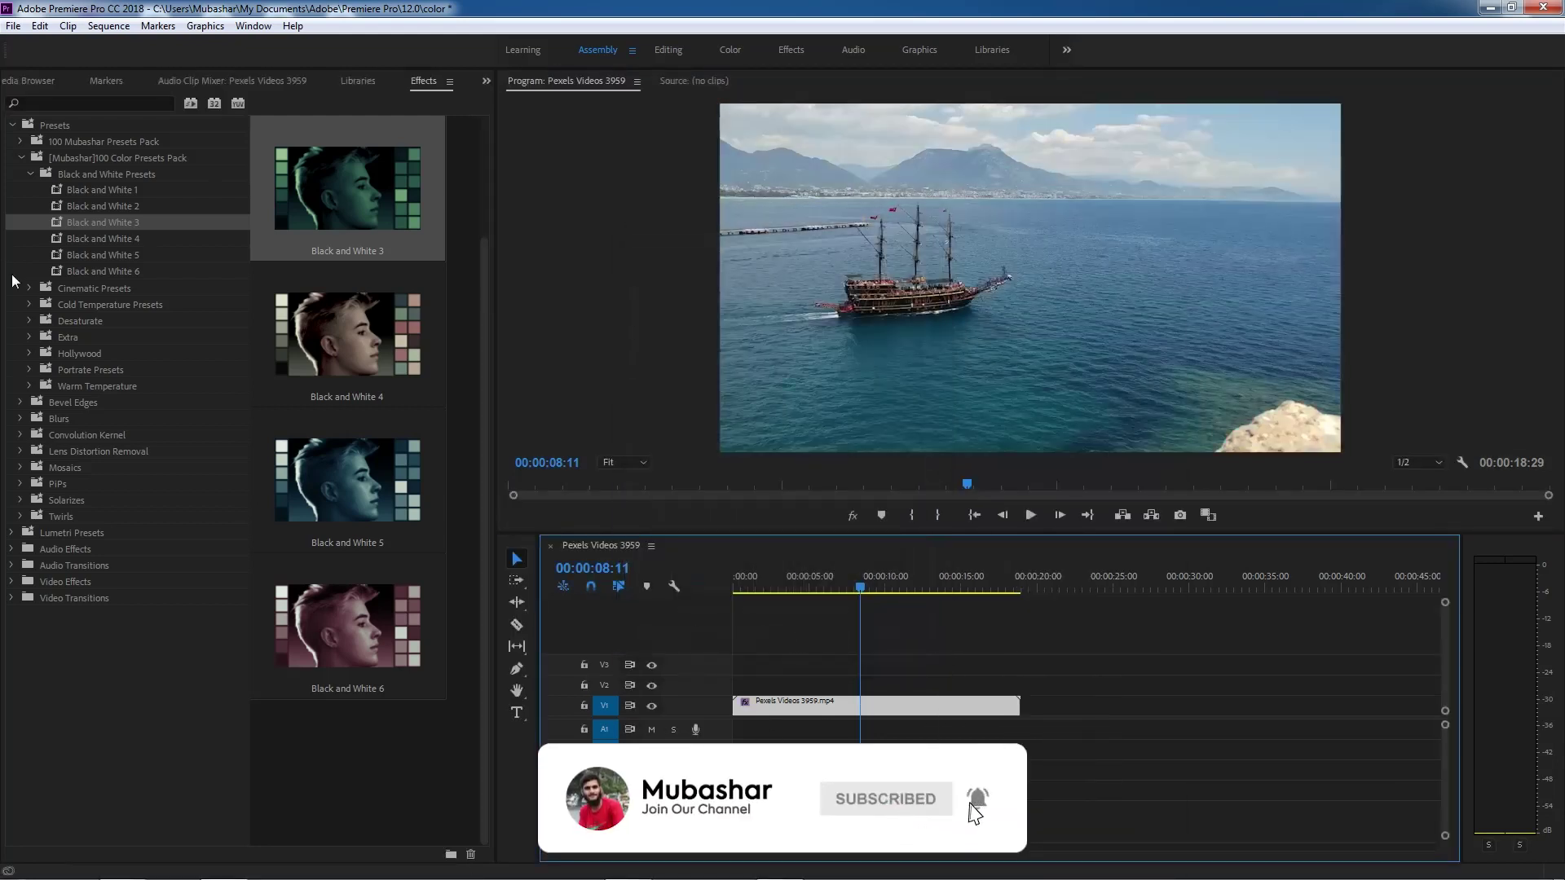
Step: Expand the Hollywood bin and apply the Hollywood 3 preset to the V1 clip
click(29, 352)
click(51, 366)
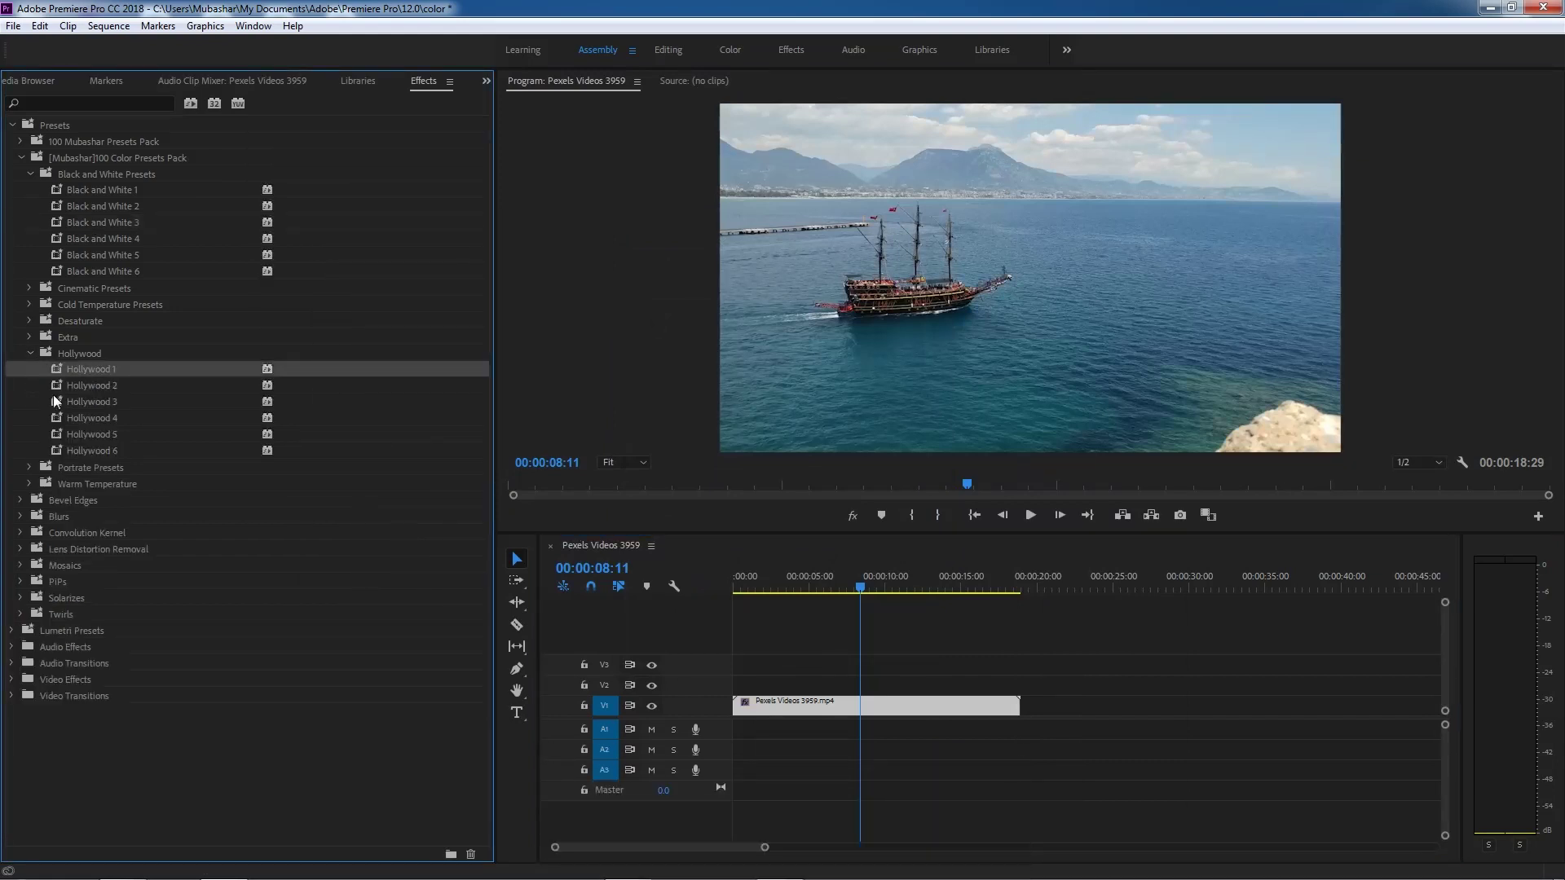
drag(54, 398, 789, 711)
Step: Scrub and play the footage to 00:00:07:25 and compare the Hollywood 3 look with the original, leaving the effects bypassed
click(738, 584)
drag(738, 585, 838, 587)
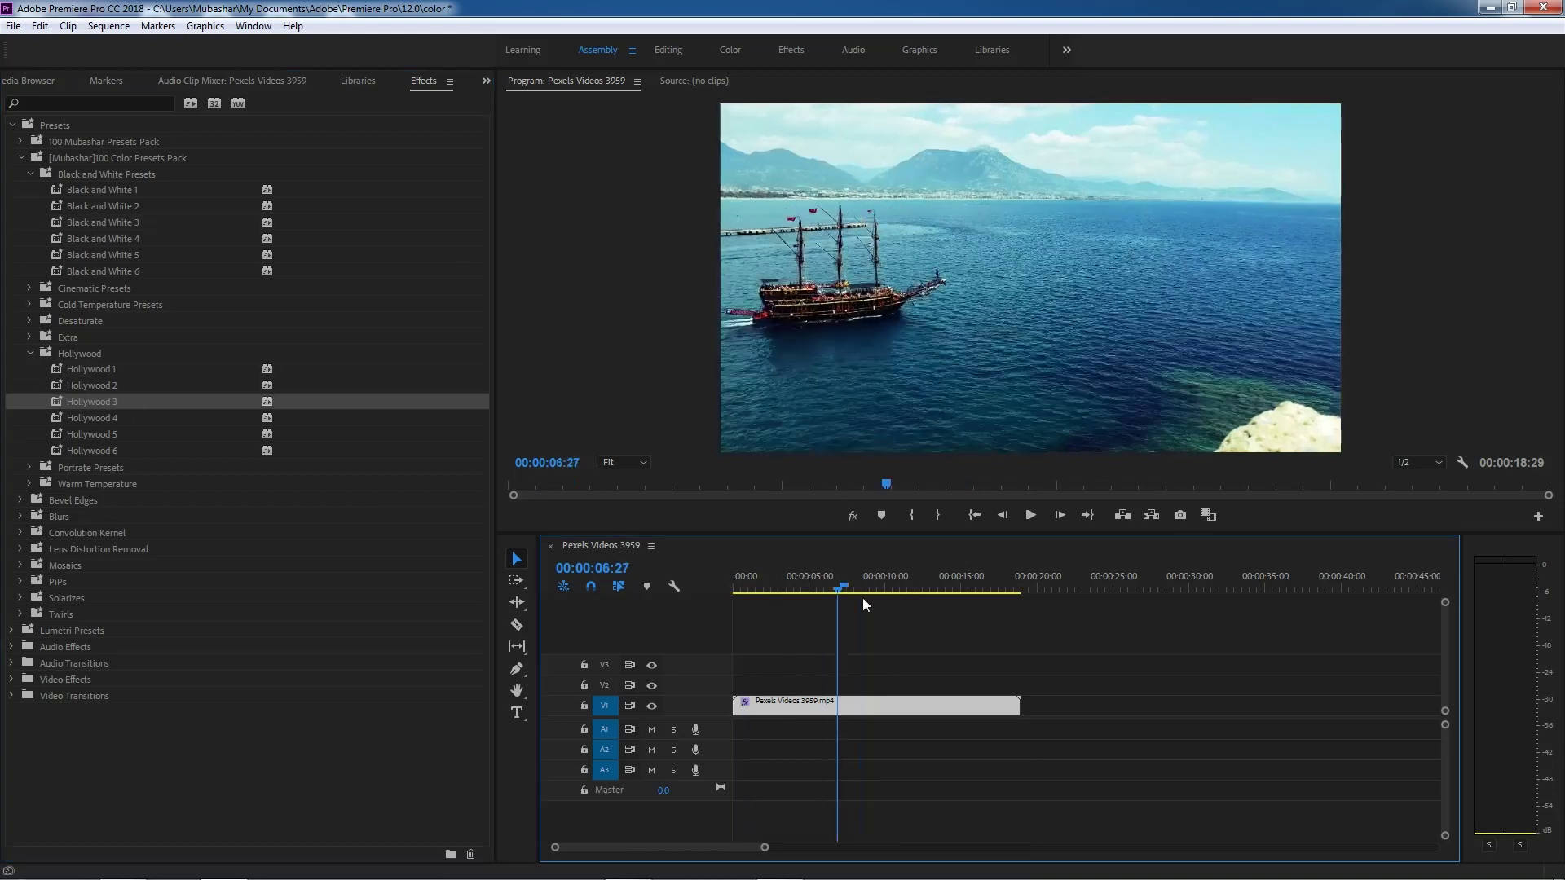
click(848, 525)
key(space)
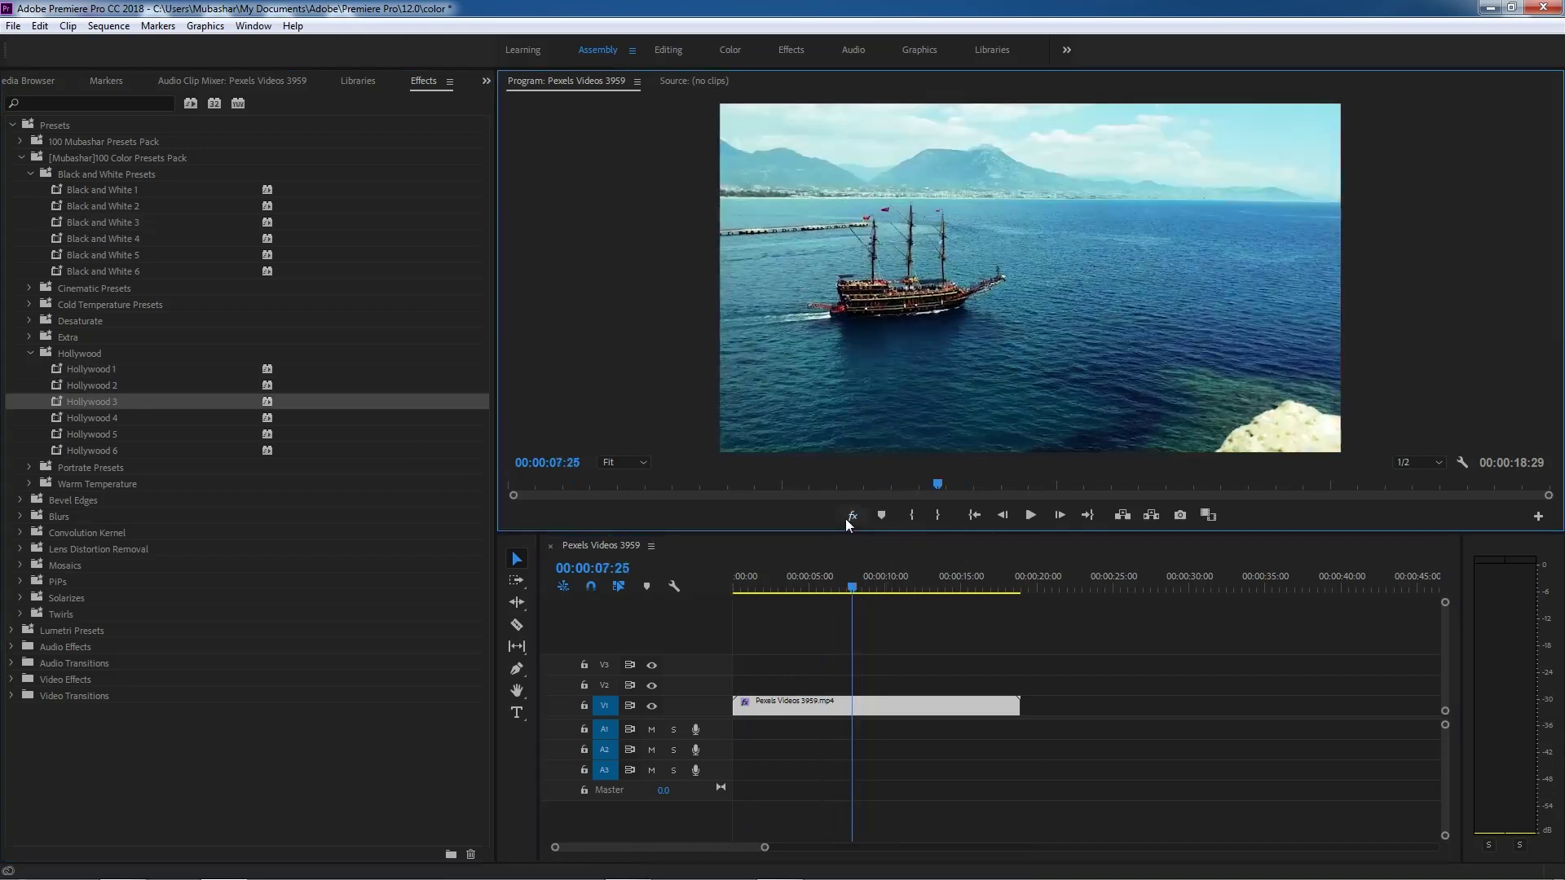
click(848, 520)
click(848, 520)
click(847, 520)
click(848, 520)
click(848, 520)
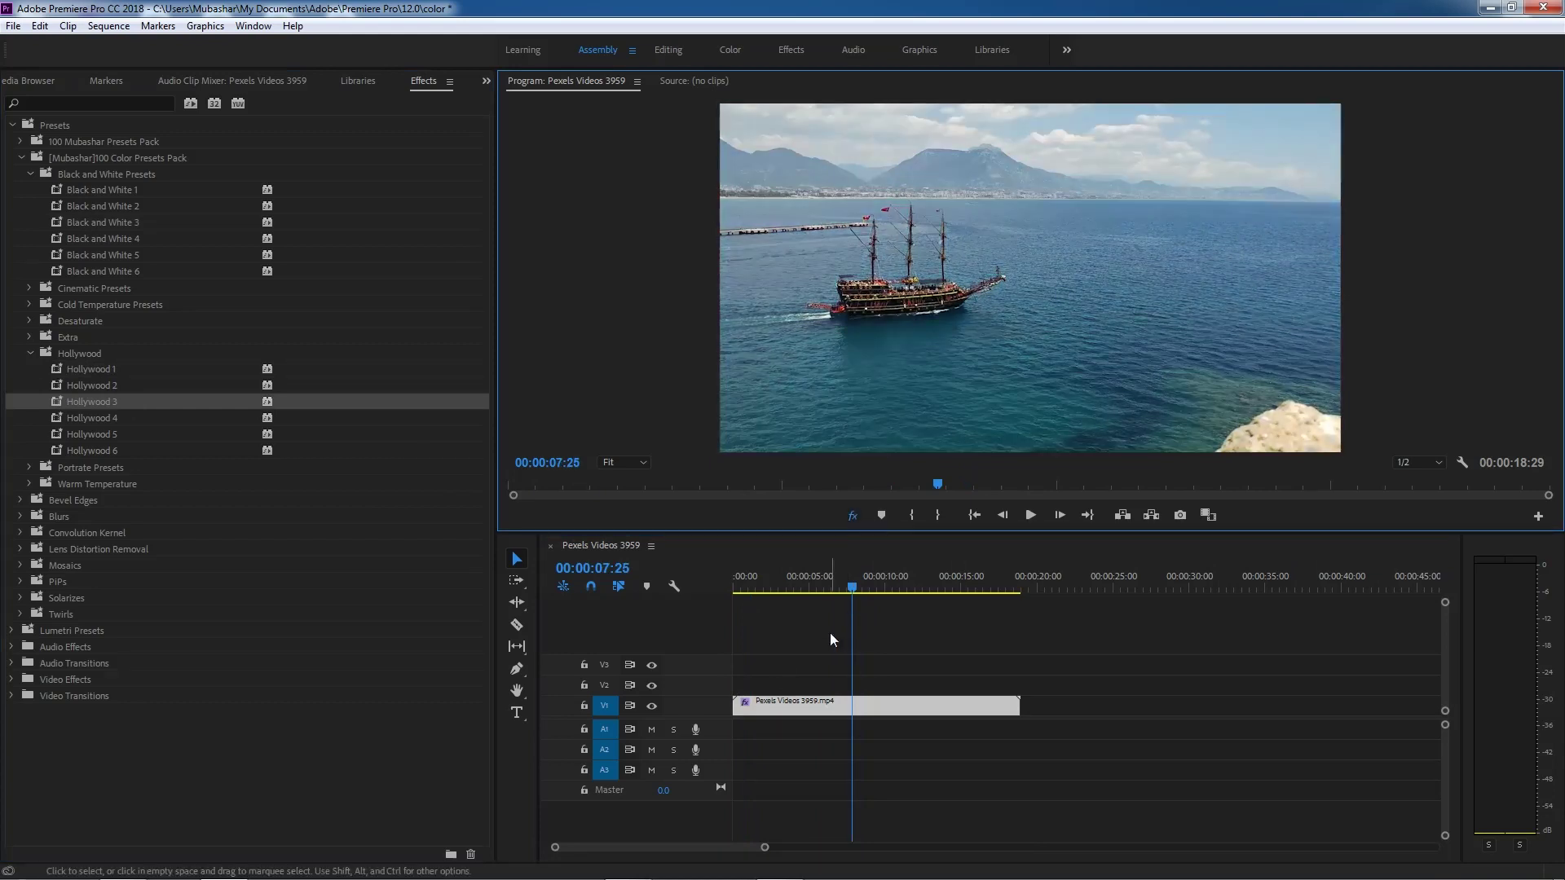
Step: Remove the Hollywood 3 attributes from the V1 clip and collapse the Hollywood and Black and White Presets bins
right_click(854, 701)
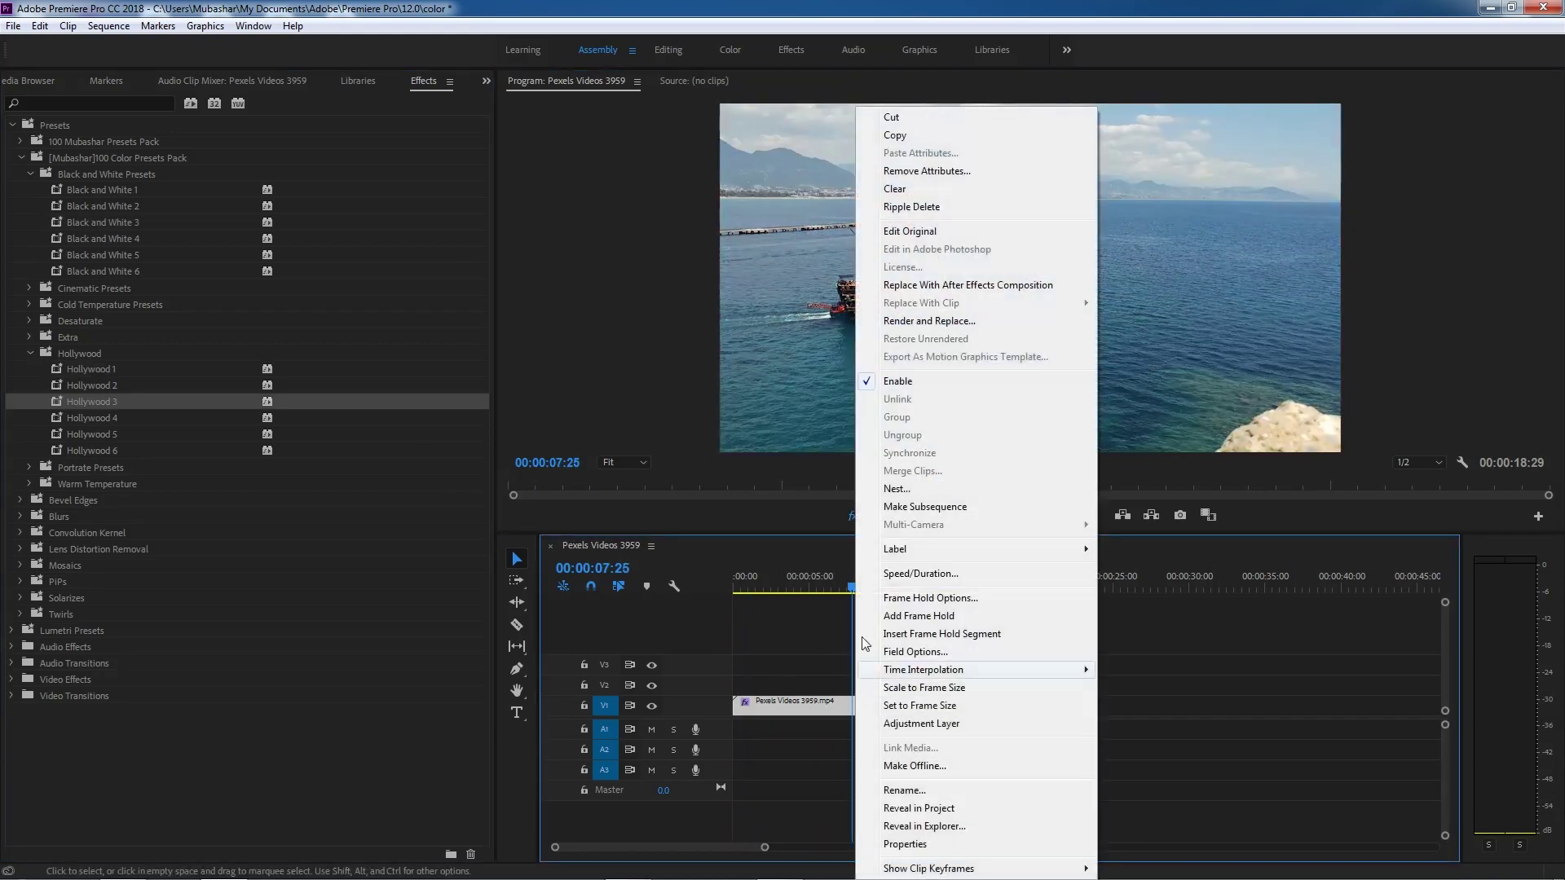
click(919, 173)
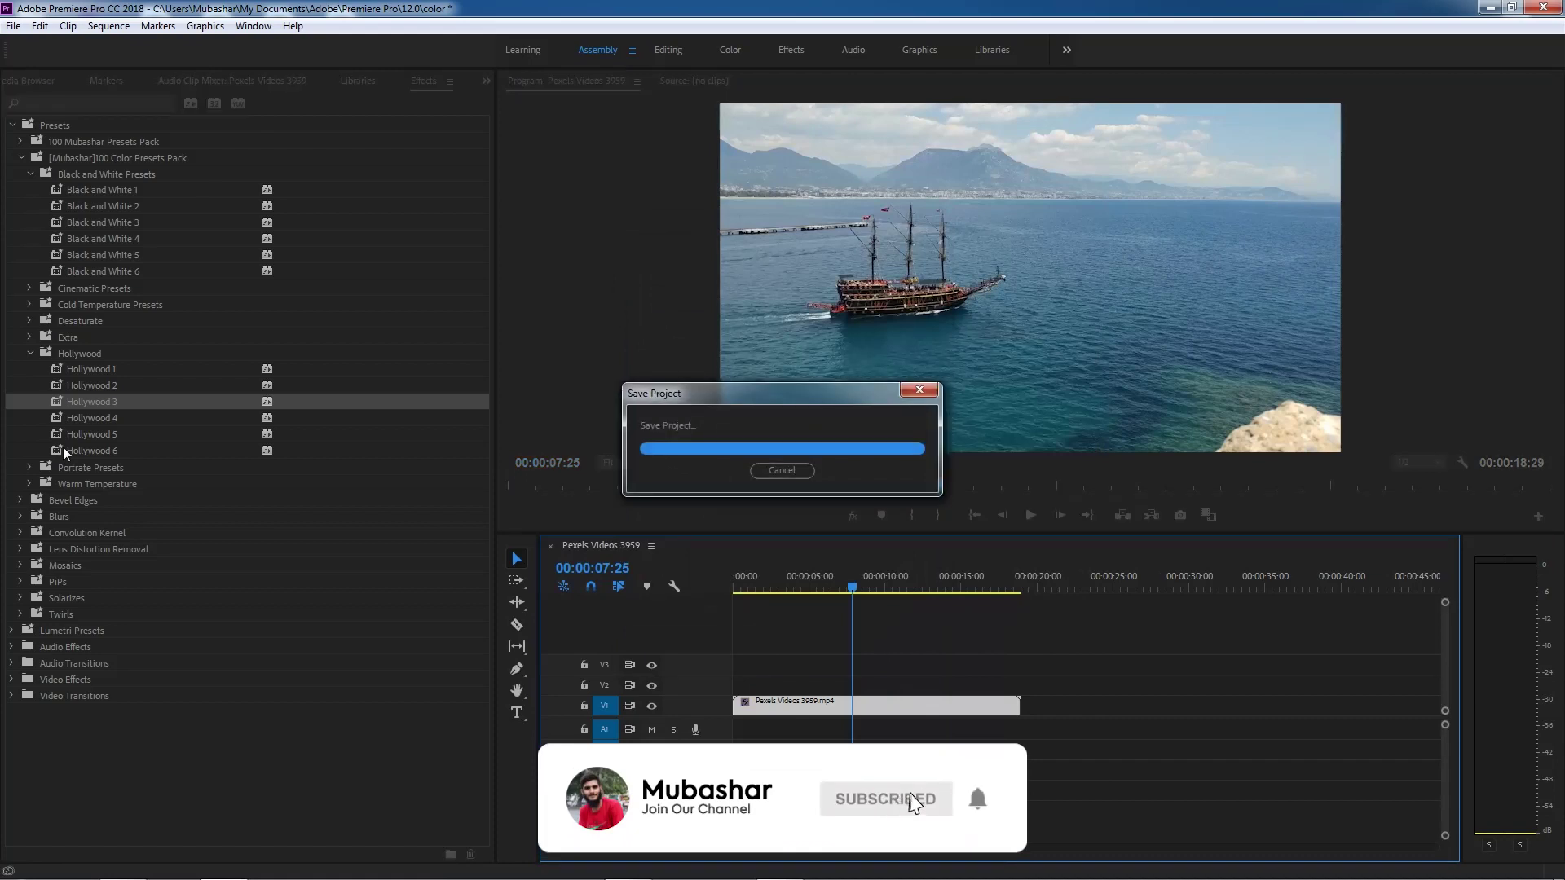
click(28, 353)
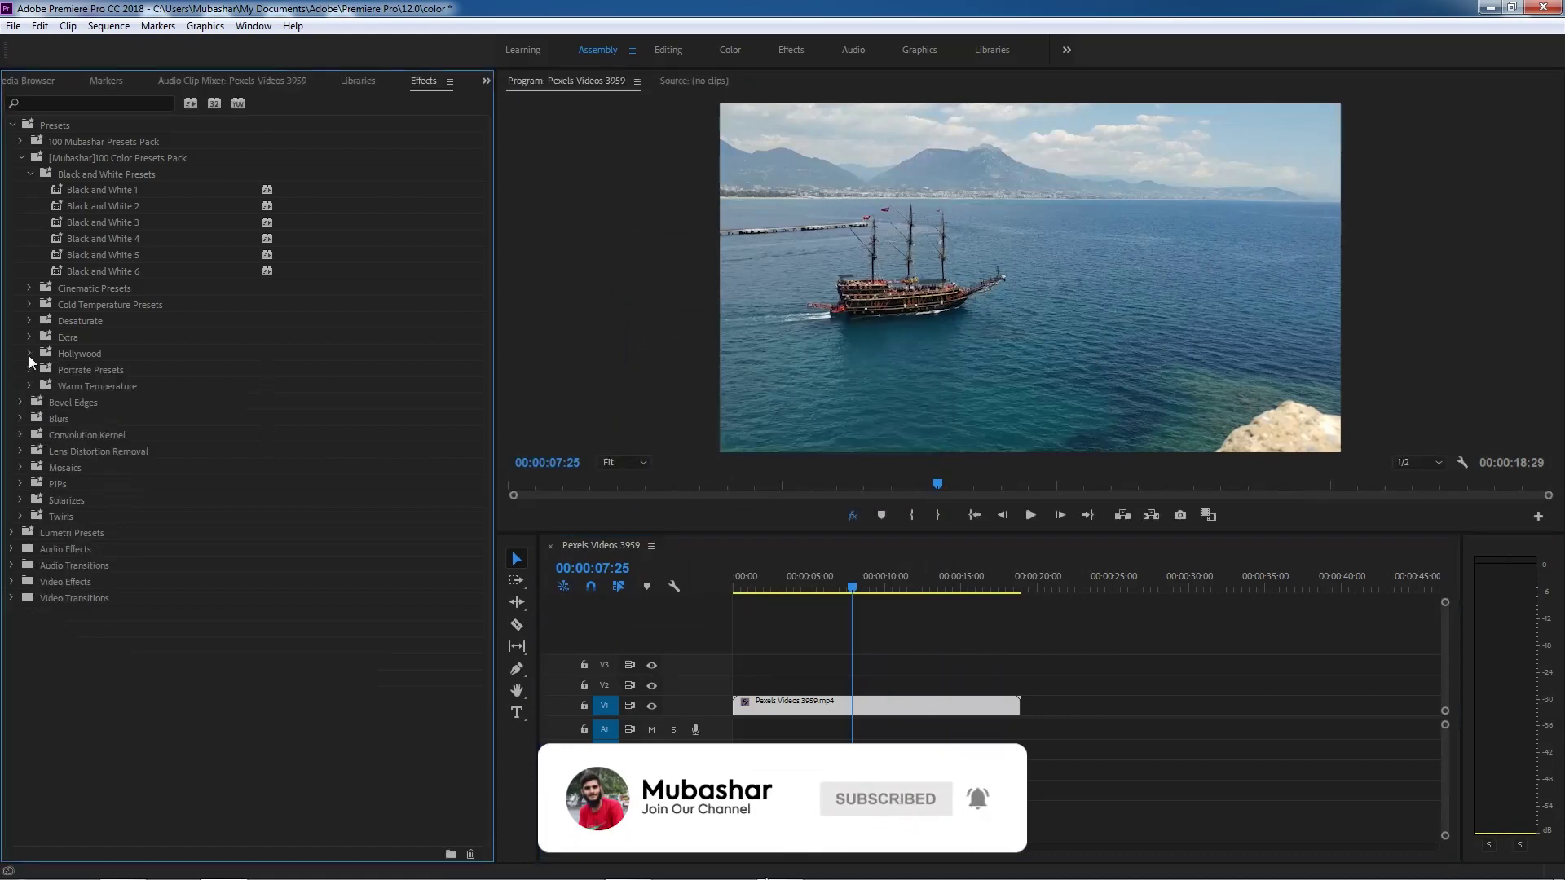
click(31, 174)
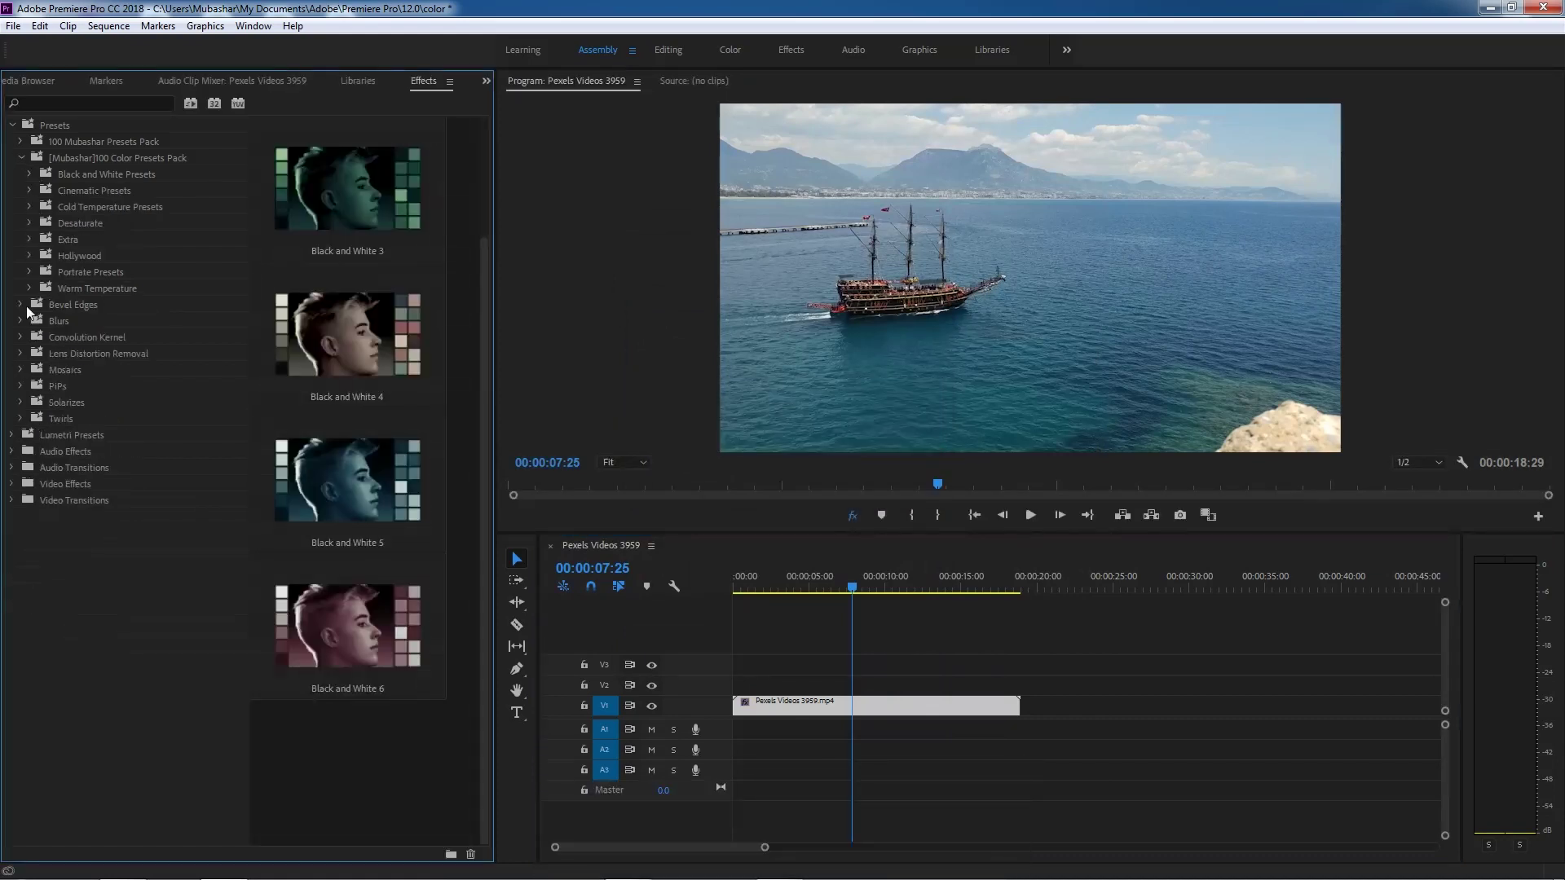
Step: Apply Portrate 3 from the Portrate Presets bin to the V1 clip and move the playhead to 00:00:04:15
click(29, 272)
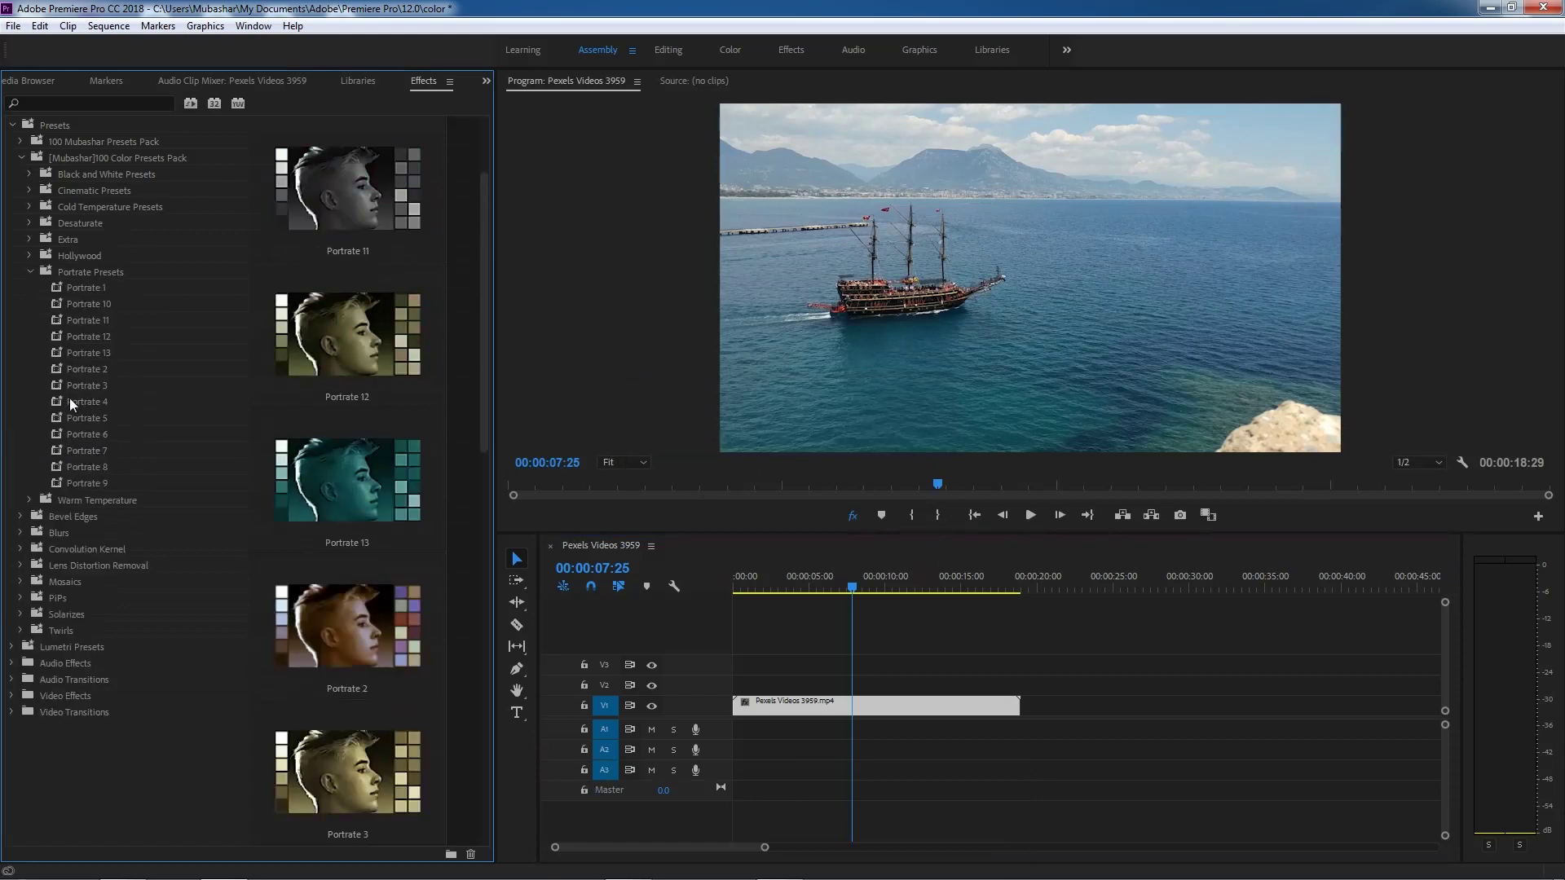
drag(69, 389, 866, 706)
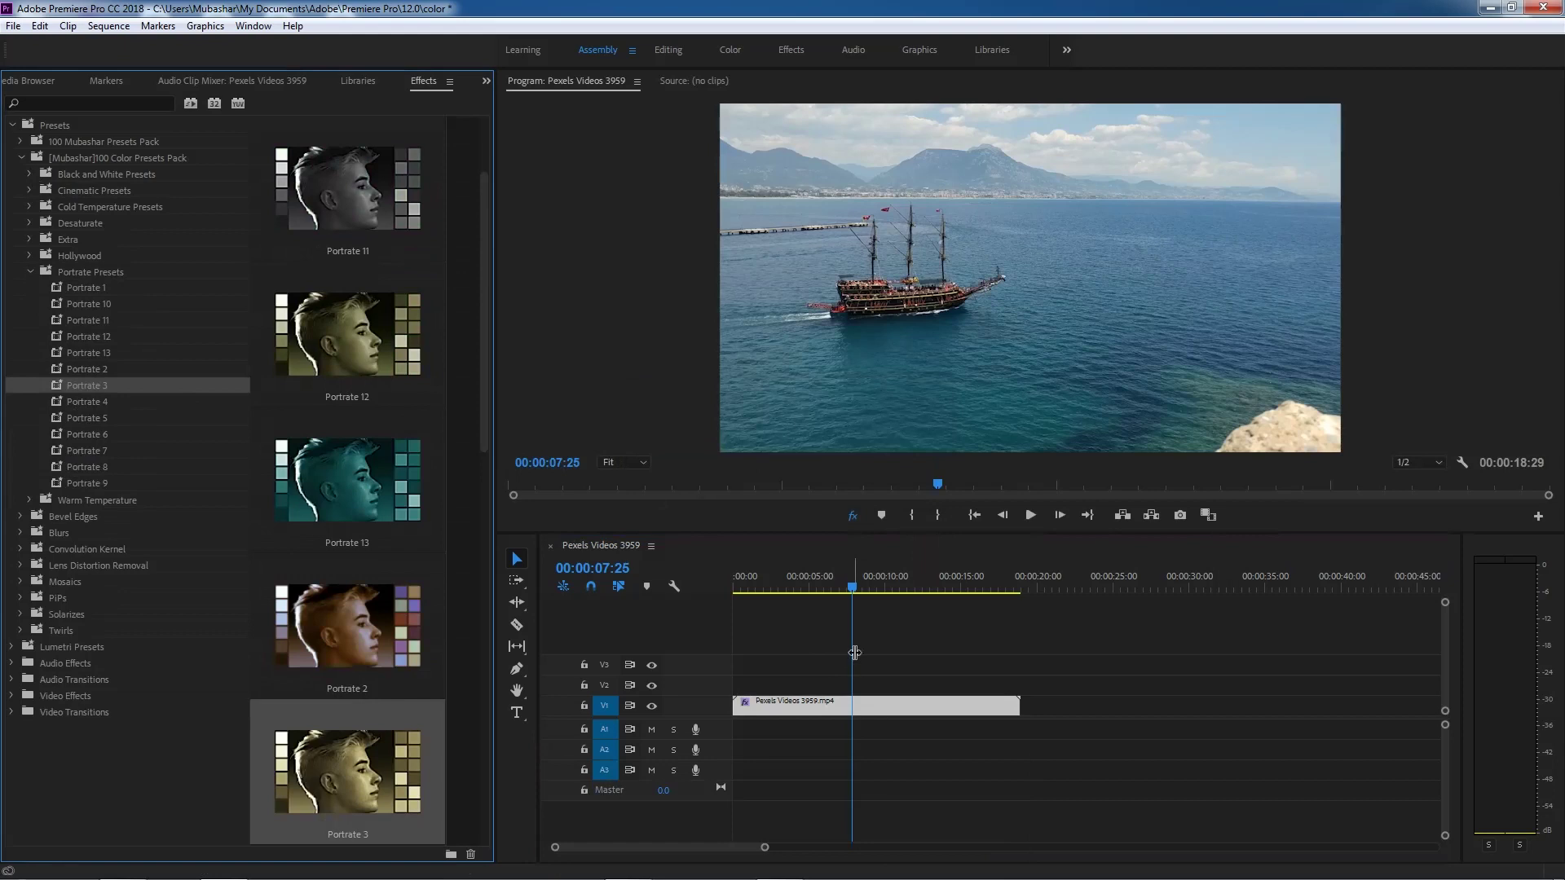
click(850, 583)
drag(839, 582, 802, 584)
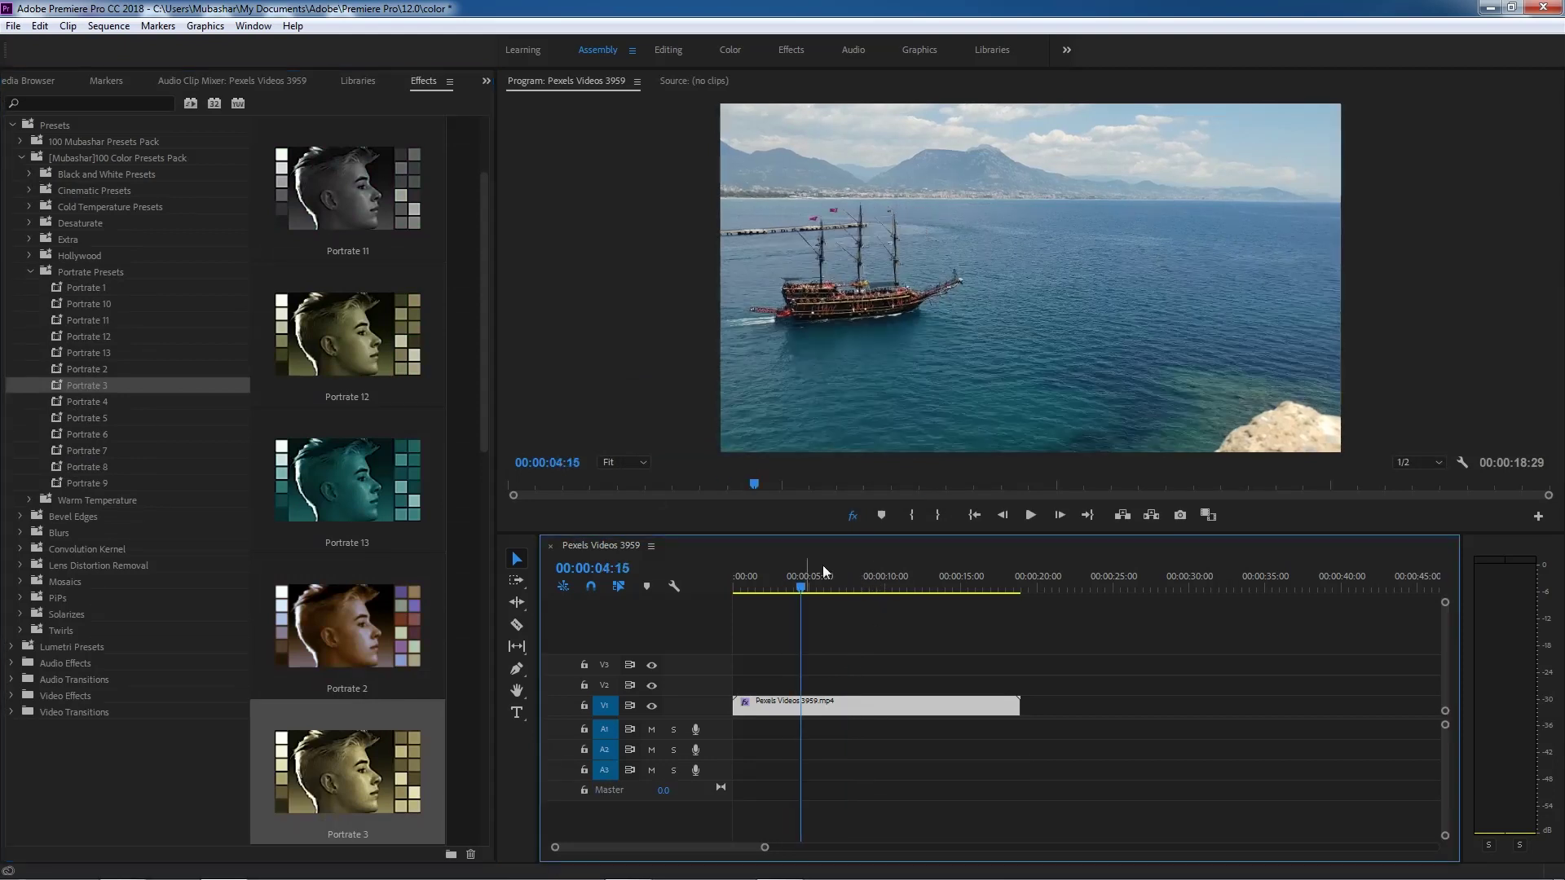
Step: Compare the Portrate 3 look with the original at 00:00:04:15 by repeatedly restoring and bypassing the effects, leaving them enabled
click(853, 517)
click(852, 516)
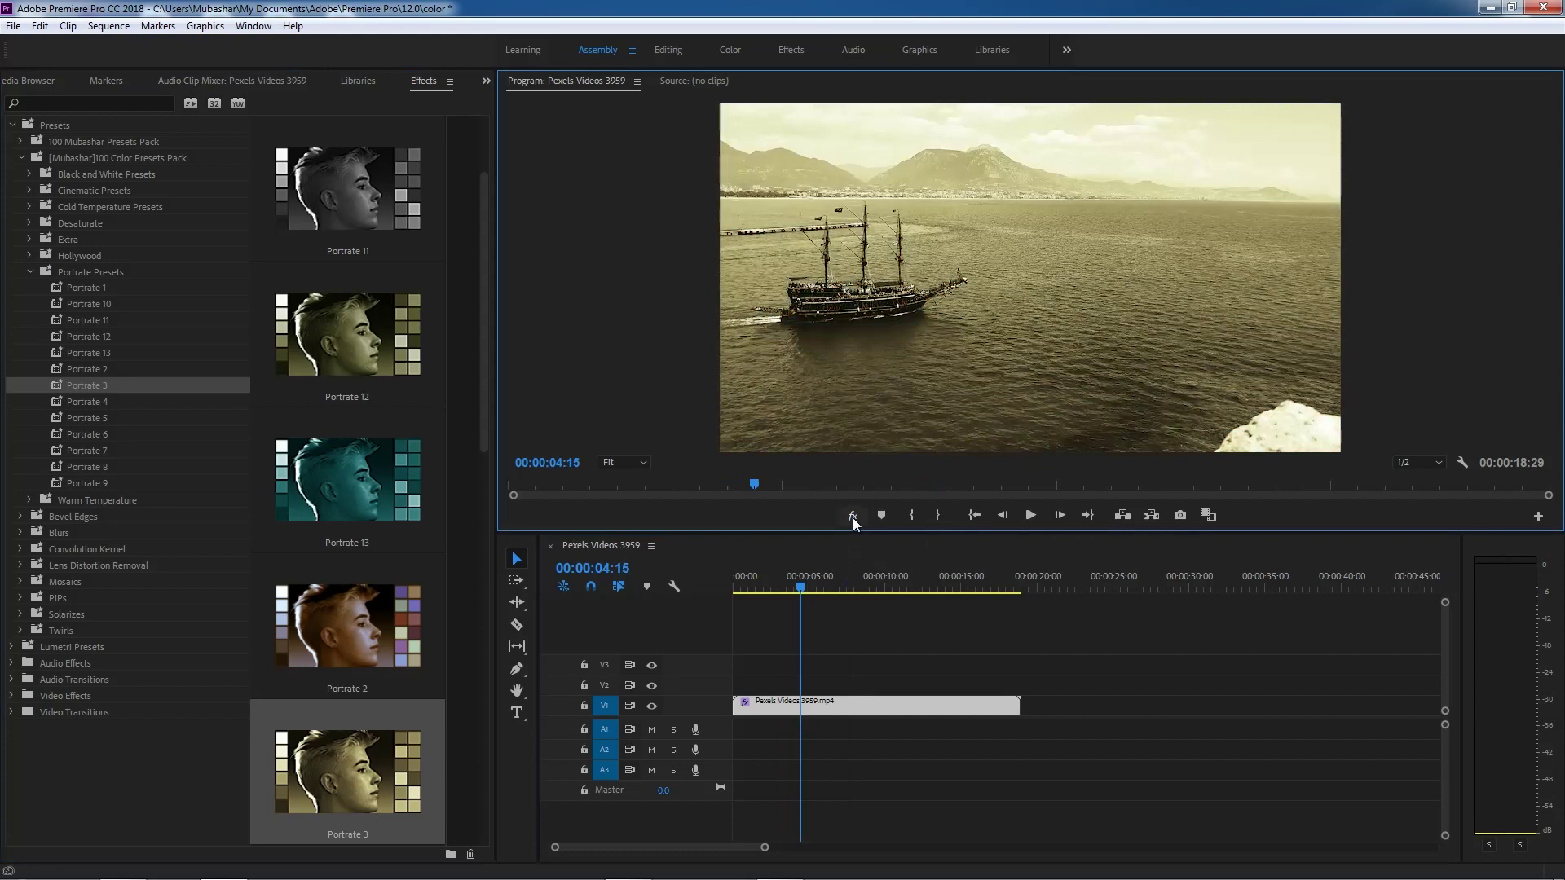
click(853, 516)
click(852, 516)
click(853, 516)
click(853, 516)
click(853, 517)
click(853, 517)
click(853, 517)
click(853, 517)
Step: Remove the motion, opacity, time remapping and Lumetri Color (Portrate 3) attributes from the V1 clip
right_click(780, 706)
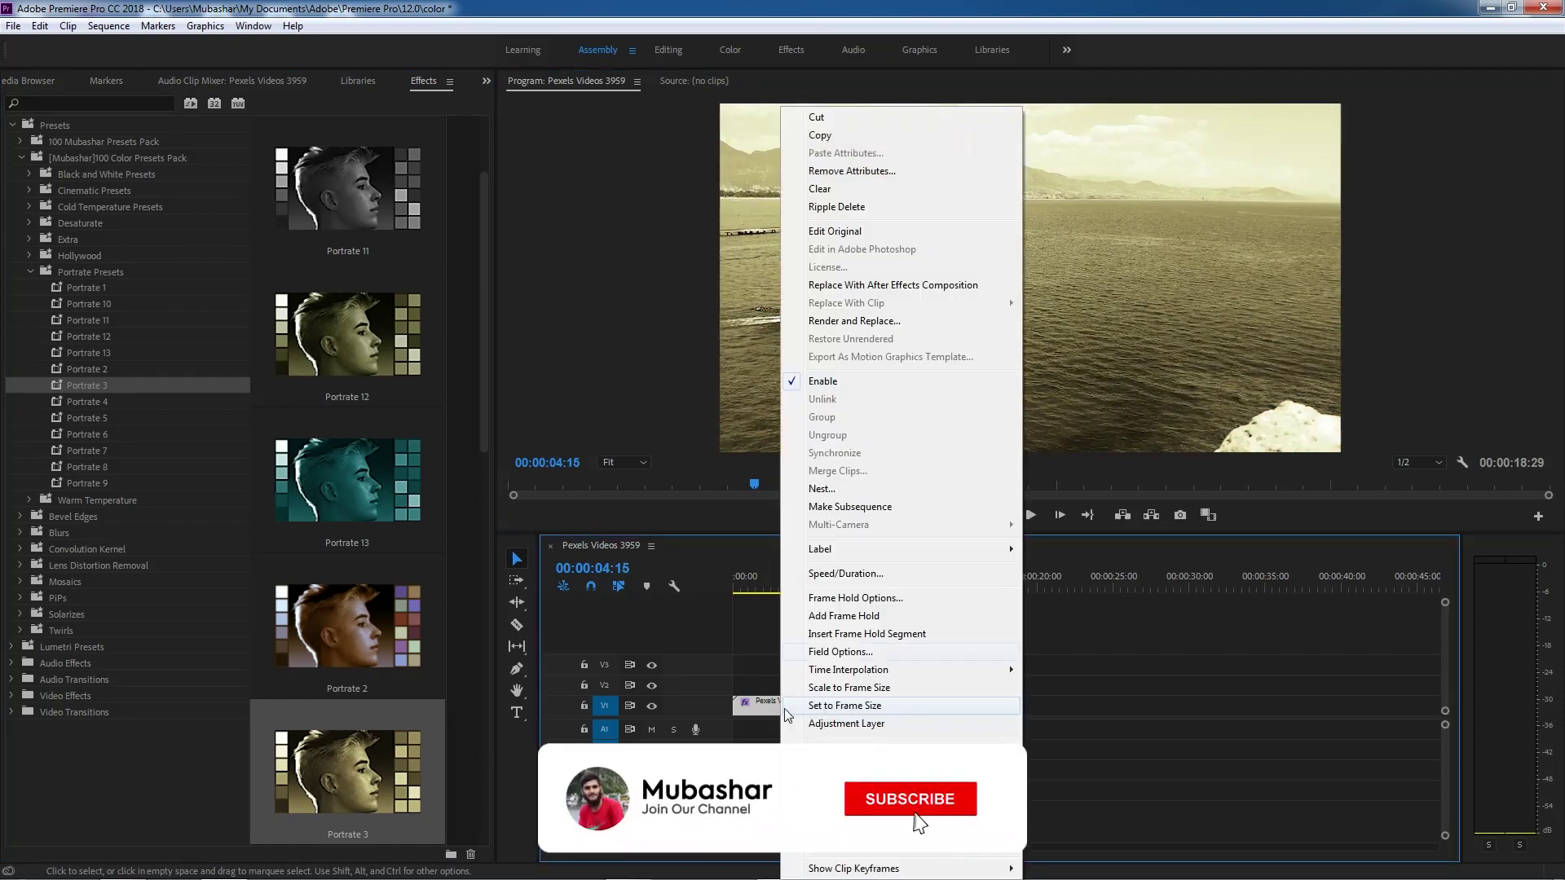
click(879, 171)
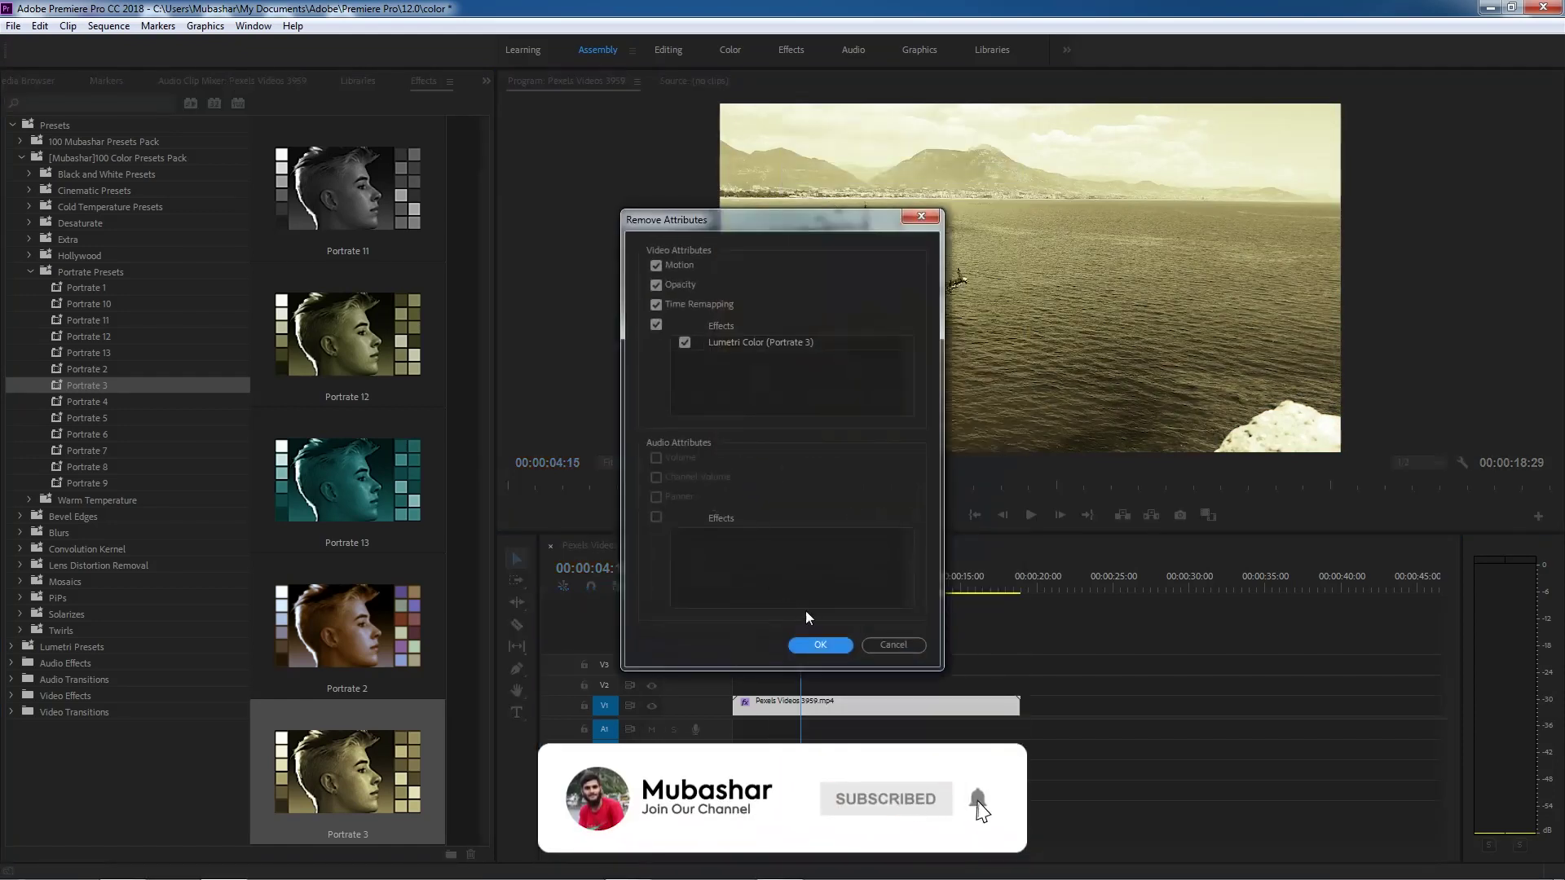
click(820, 645)
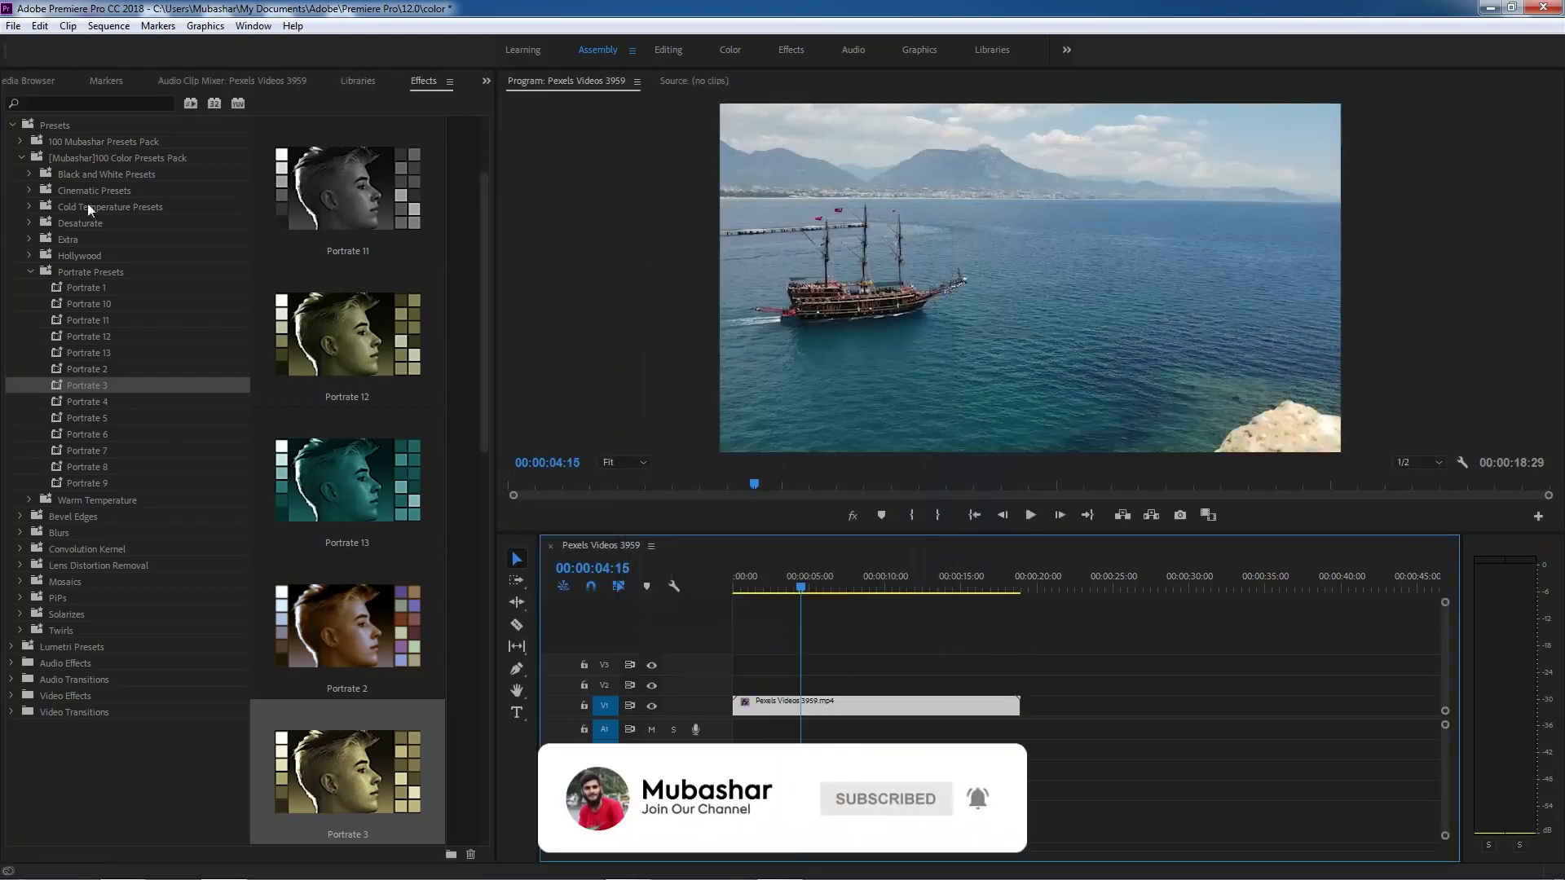
Step: Replace the open Portrate Presets bin with the Warm Temperature bin and apply Warm Temperature 10 to the V1 clip for preview
click(30, 271)
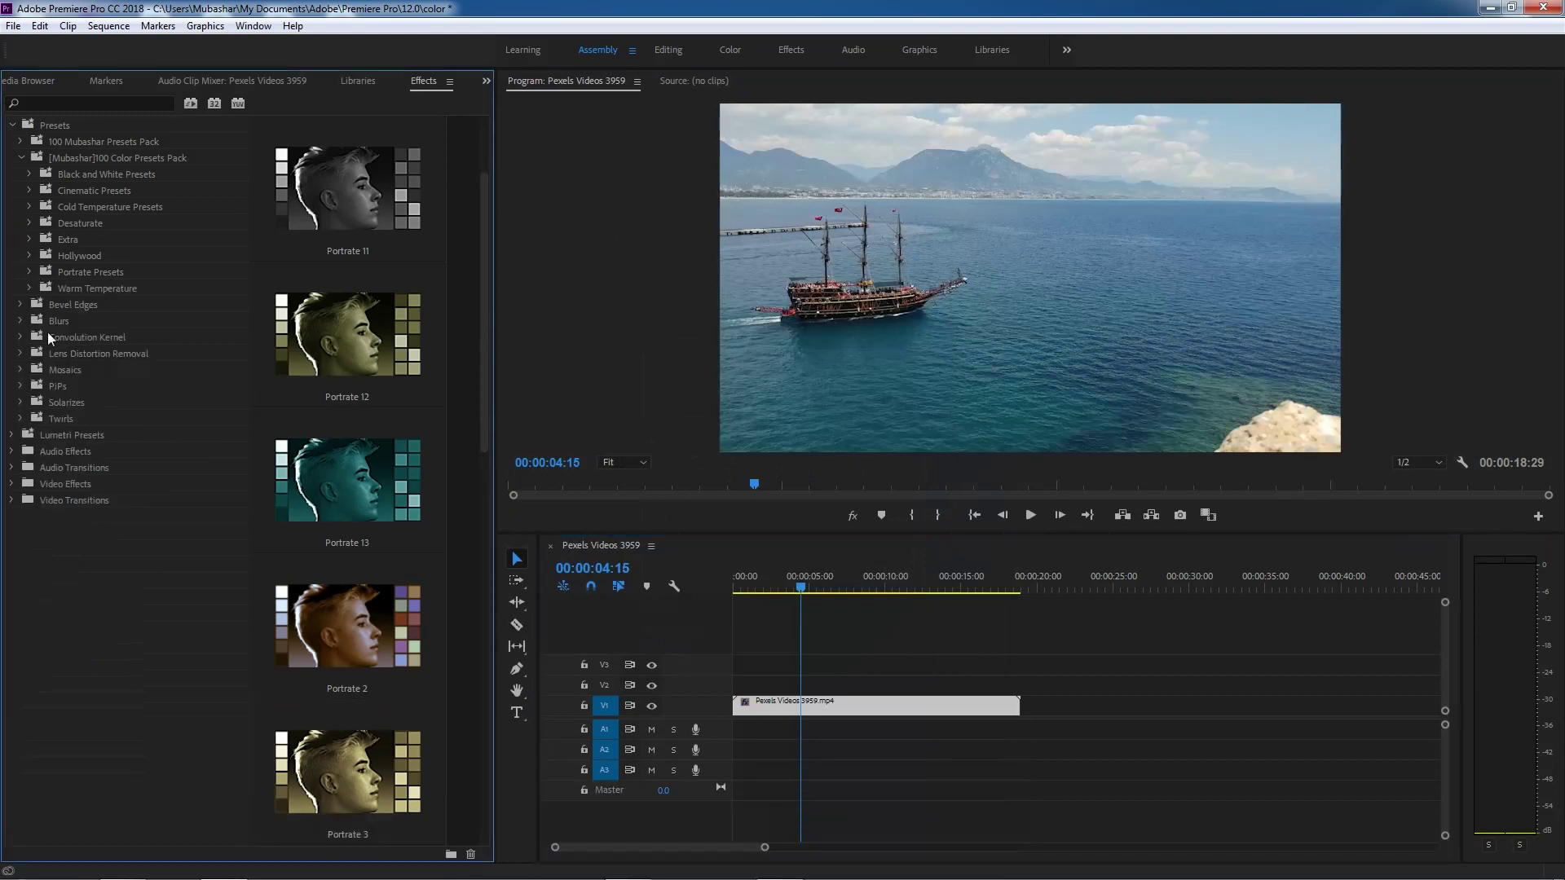
click(37, 291)
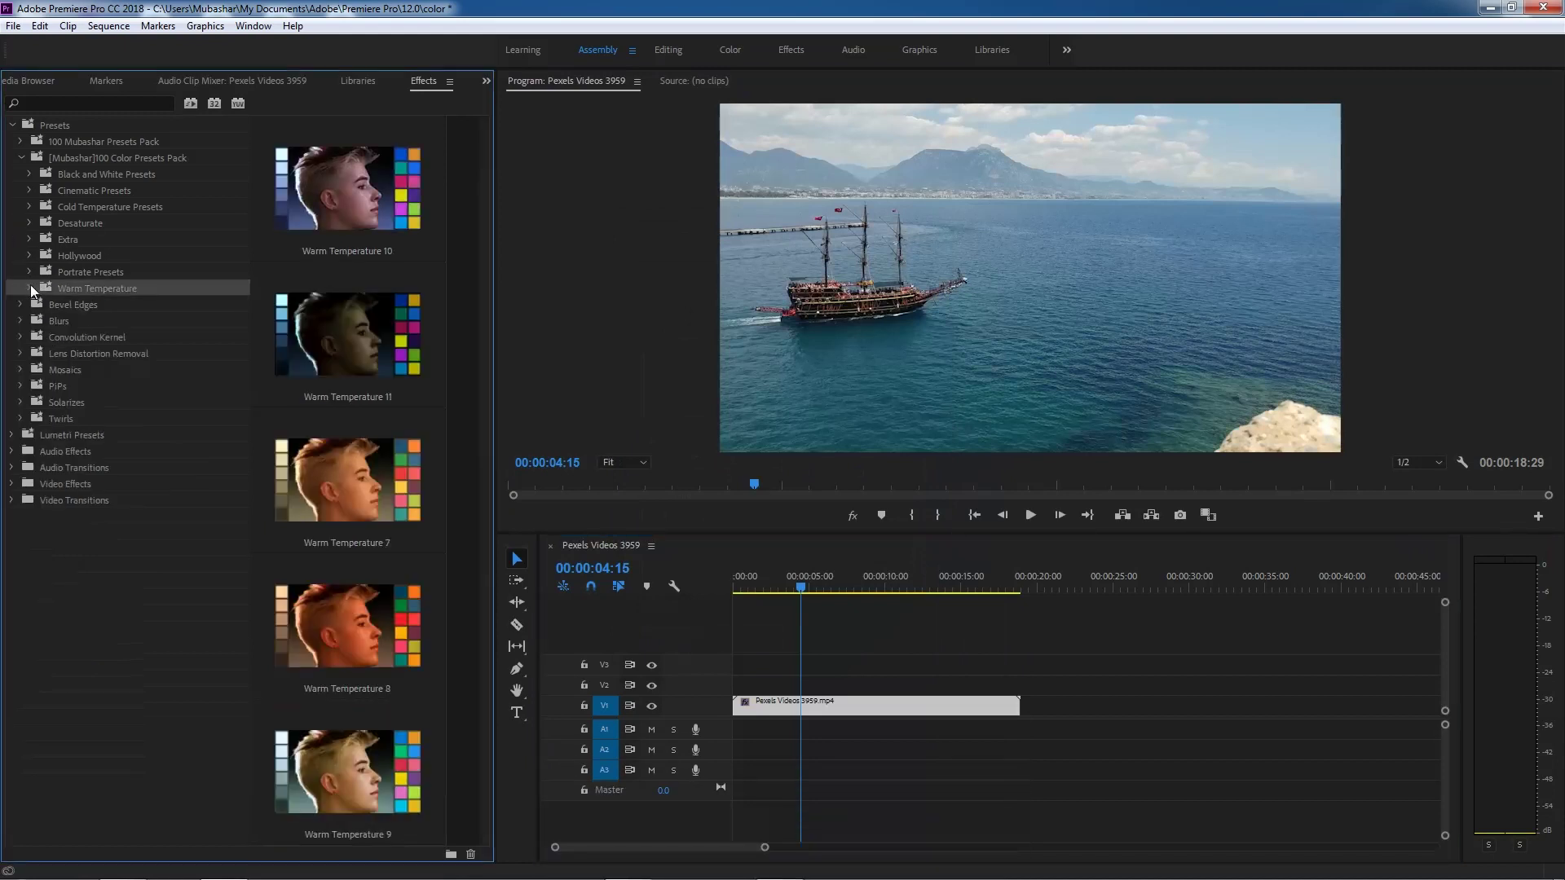
click(30, 288)
drag(111, 323, 886, 715)
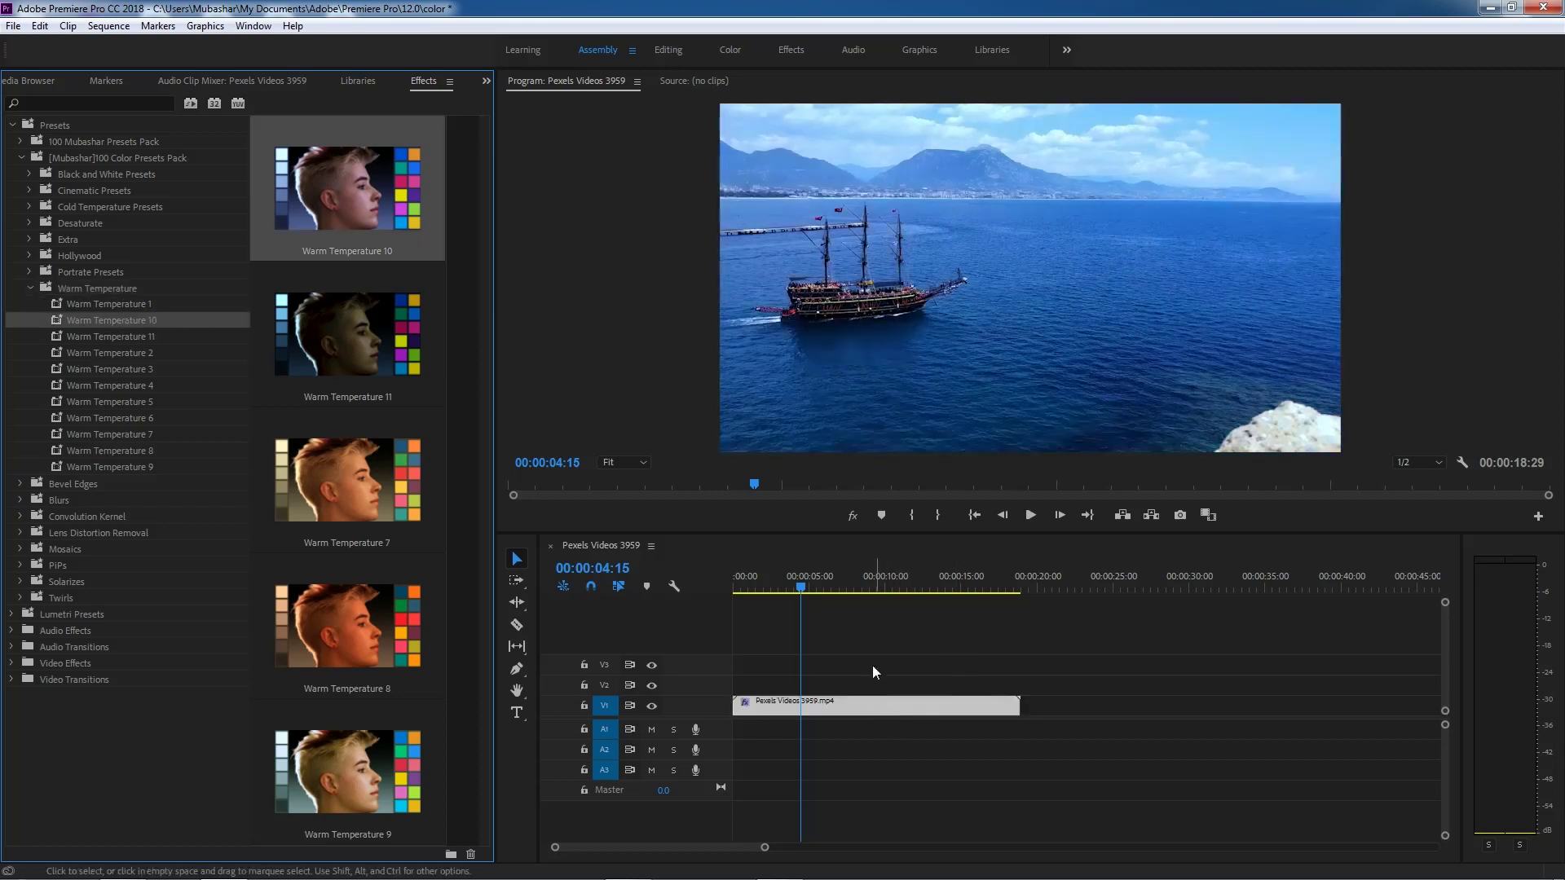
key(space)
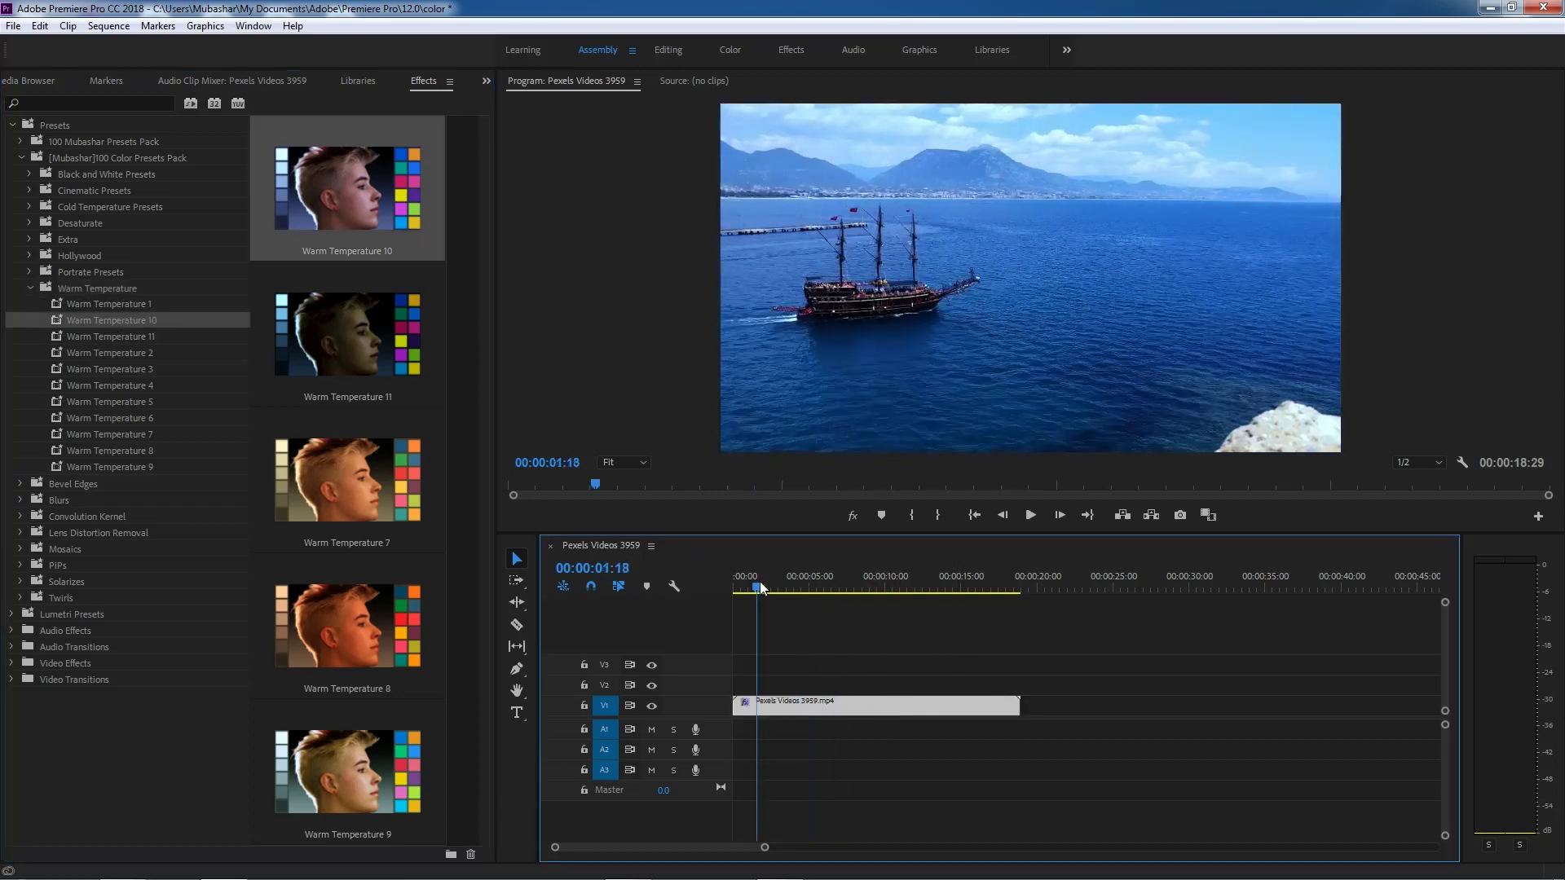
Step: Compare the Warm Temperature 10 look with the original at 00:00:05:19 by repeatedly bypassing and restoring the effects, leaving them enabled
click(852, 523)
click(852, 524)
click(852, 524)
click(852, 524)
click(852, 525)
click(852, 523)
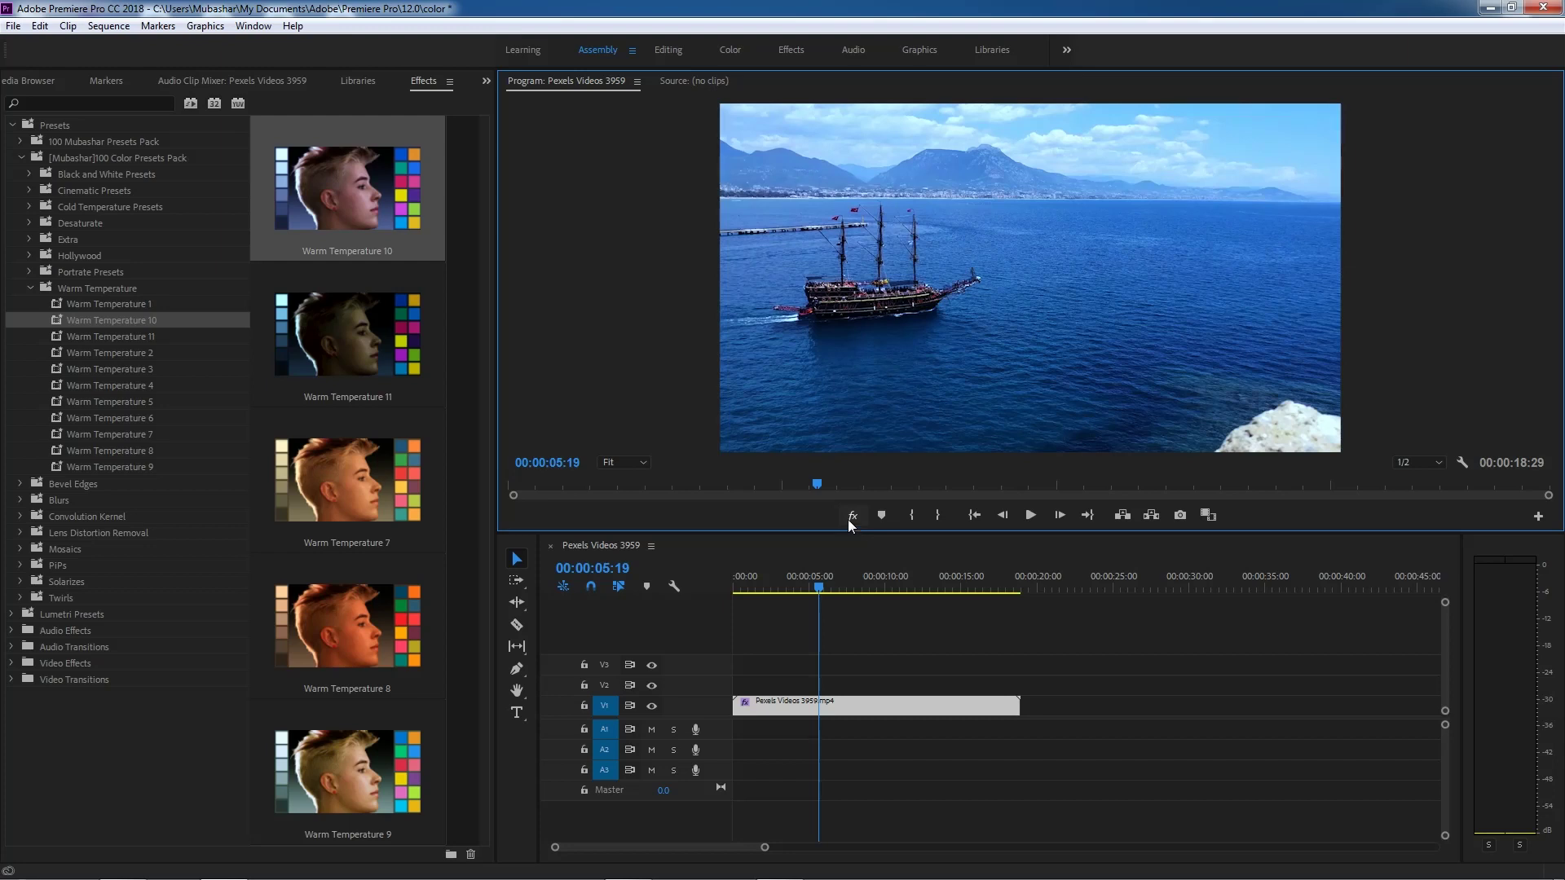
right_click(889, 702)
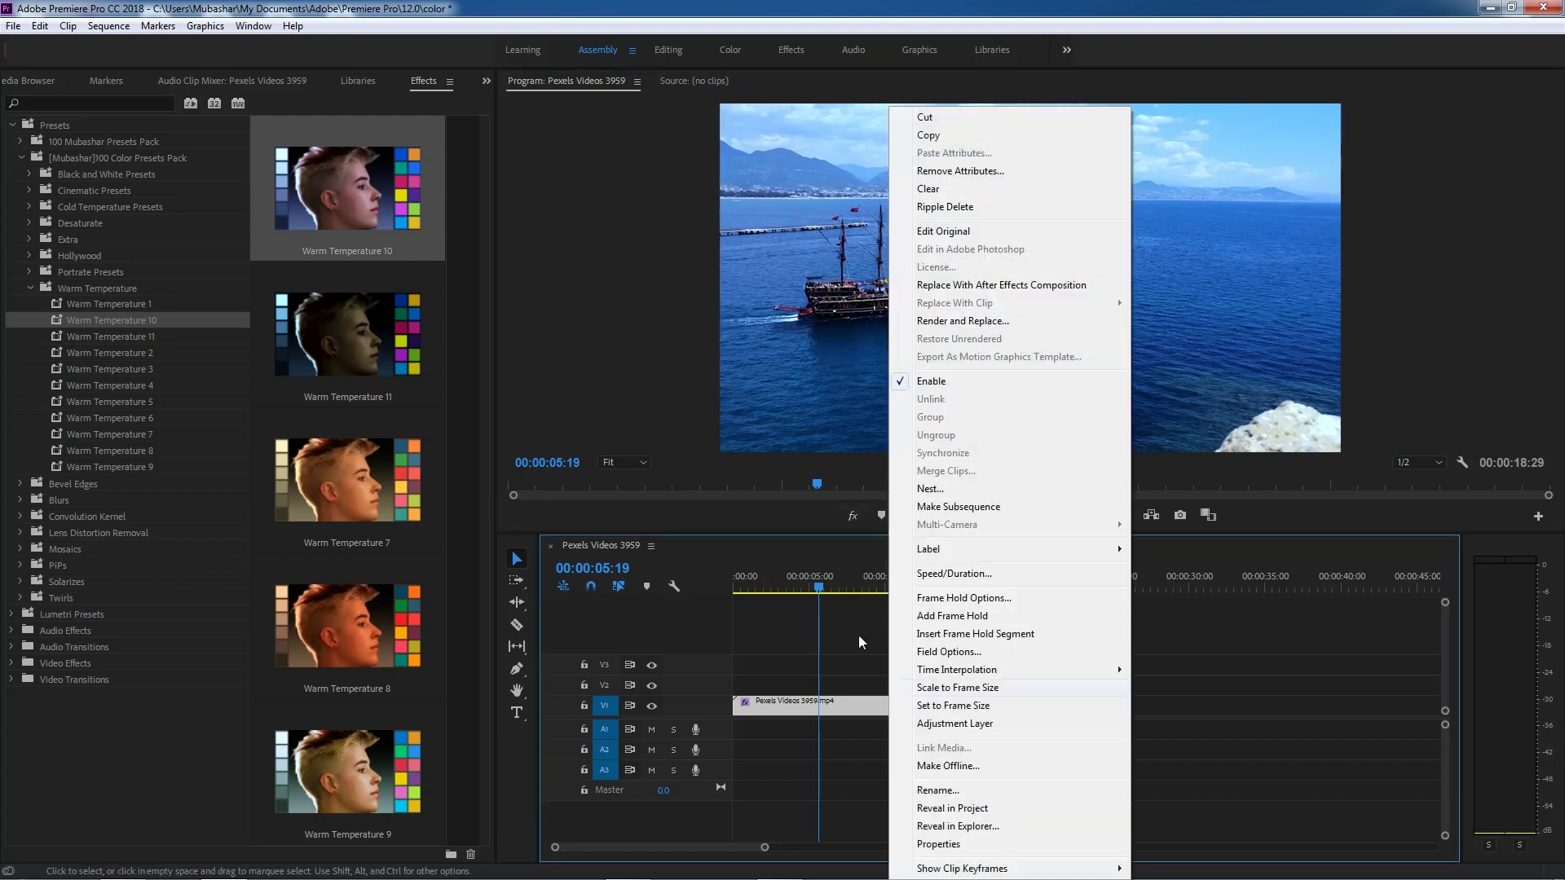
click(858, 634)
Step: Add Pexels Videos 2330708.mp4 from the project media directly after the ship clip on V1
click(32, 82)
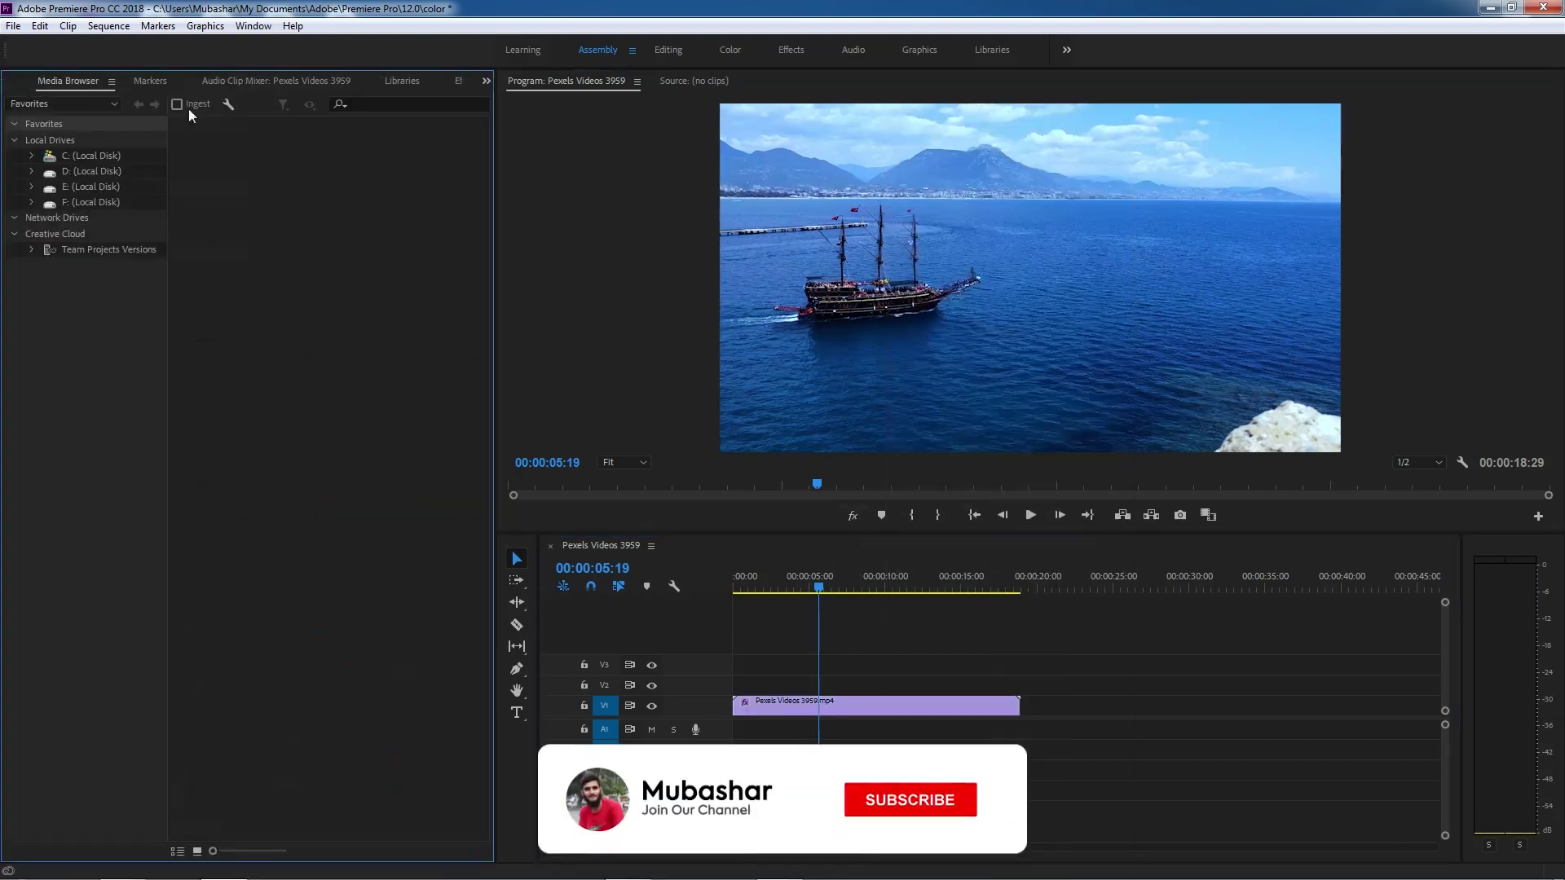
click(483, 81)
click(522, 119)
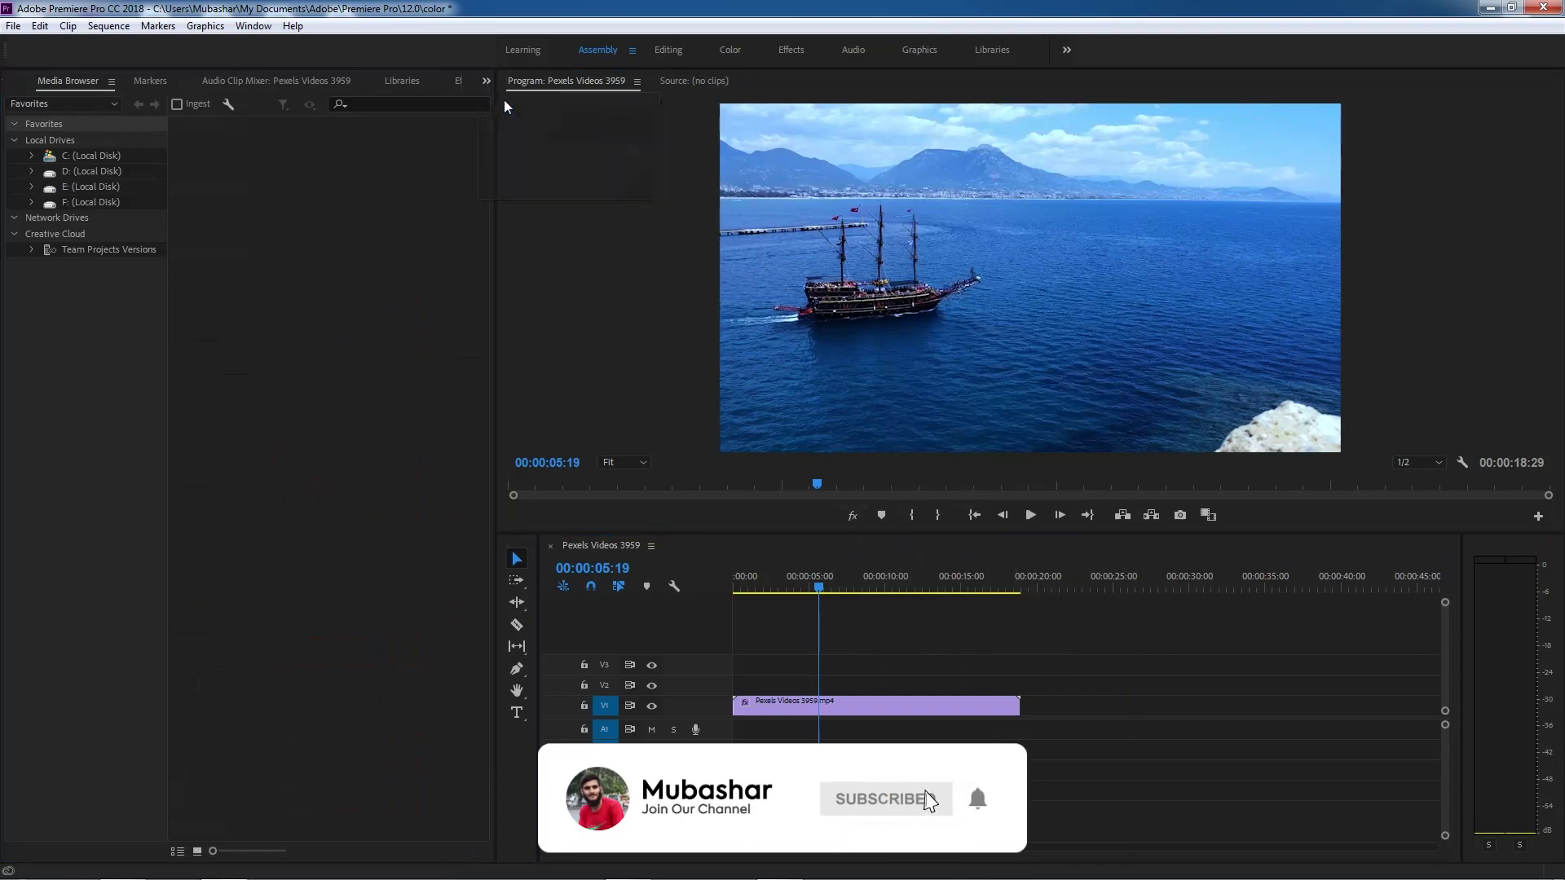
drag(247, 193, 1024, 706)
Step: Split Pexels Videos 2330708.mp4 at 00:00:31:16 and delete the part after the cut
click(1215, 573)
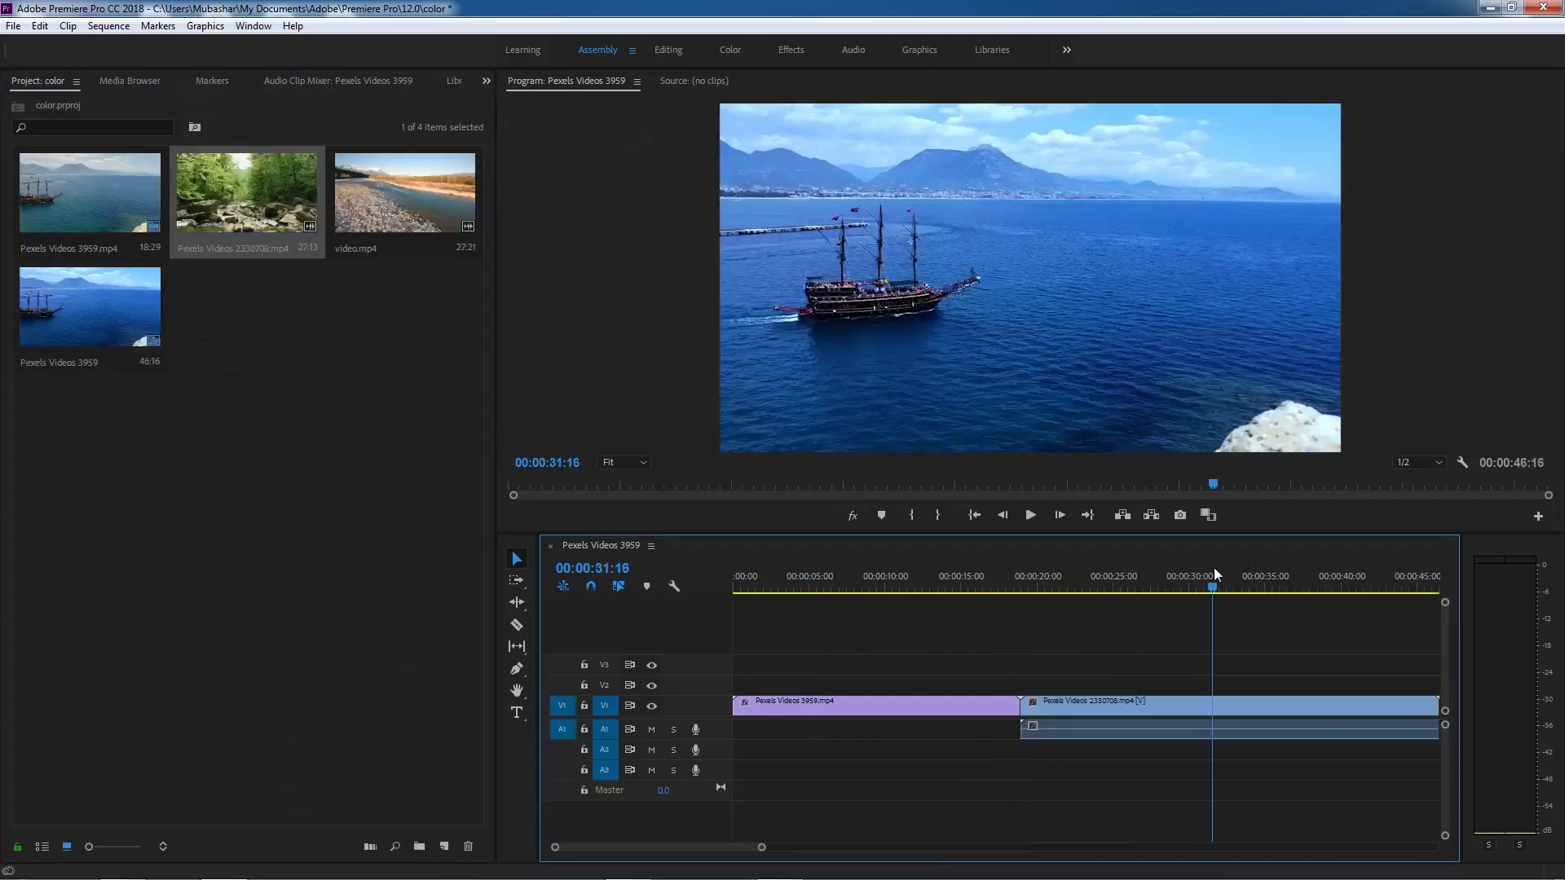
key(ctrl+k)
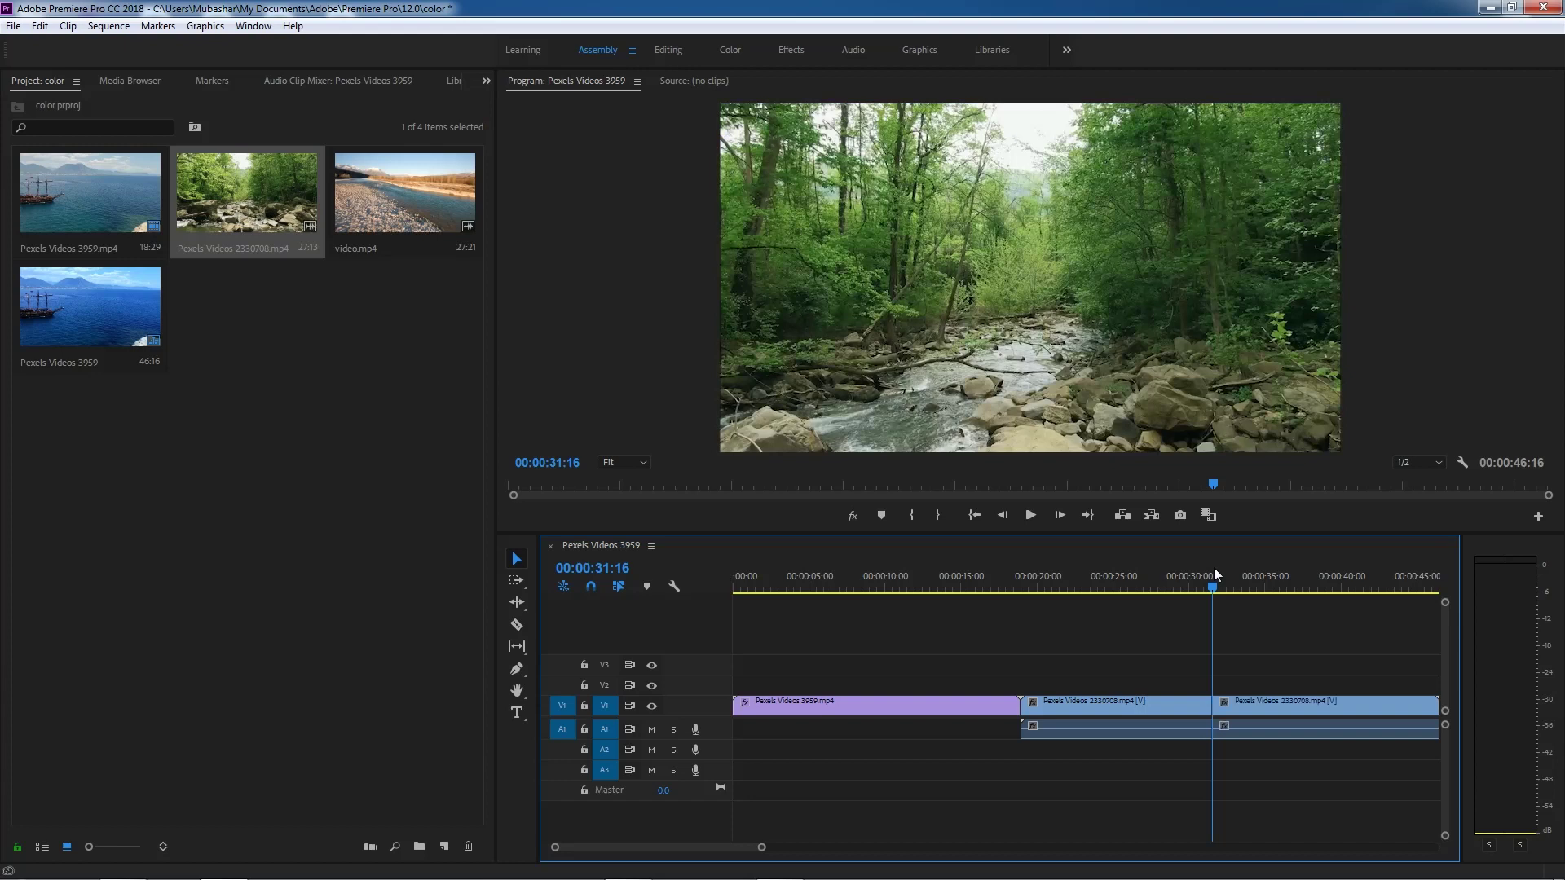
click(1293, 713)
key(Delete)
Step: Split Pexels Videos 3959.mp4 at 00:00:09:08, delete its second part and close the gap before the forest clip
drag(1097, 582, 874, 709)
key(ctrl+k)
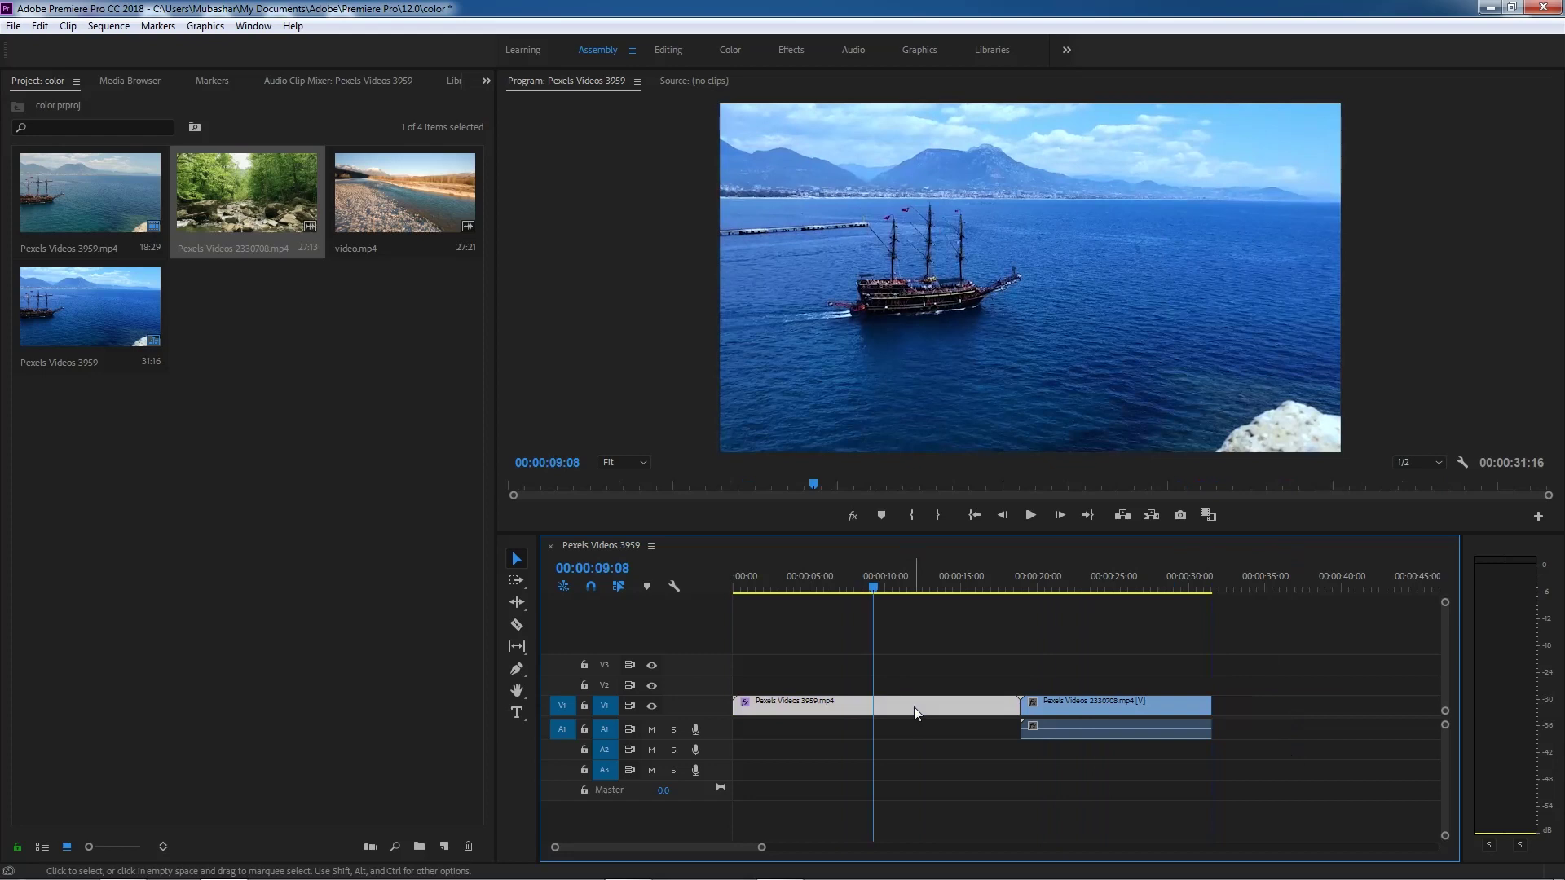
click(928, 695)
key(Delete)
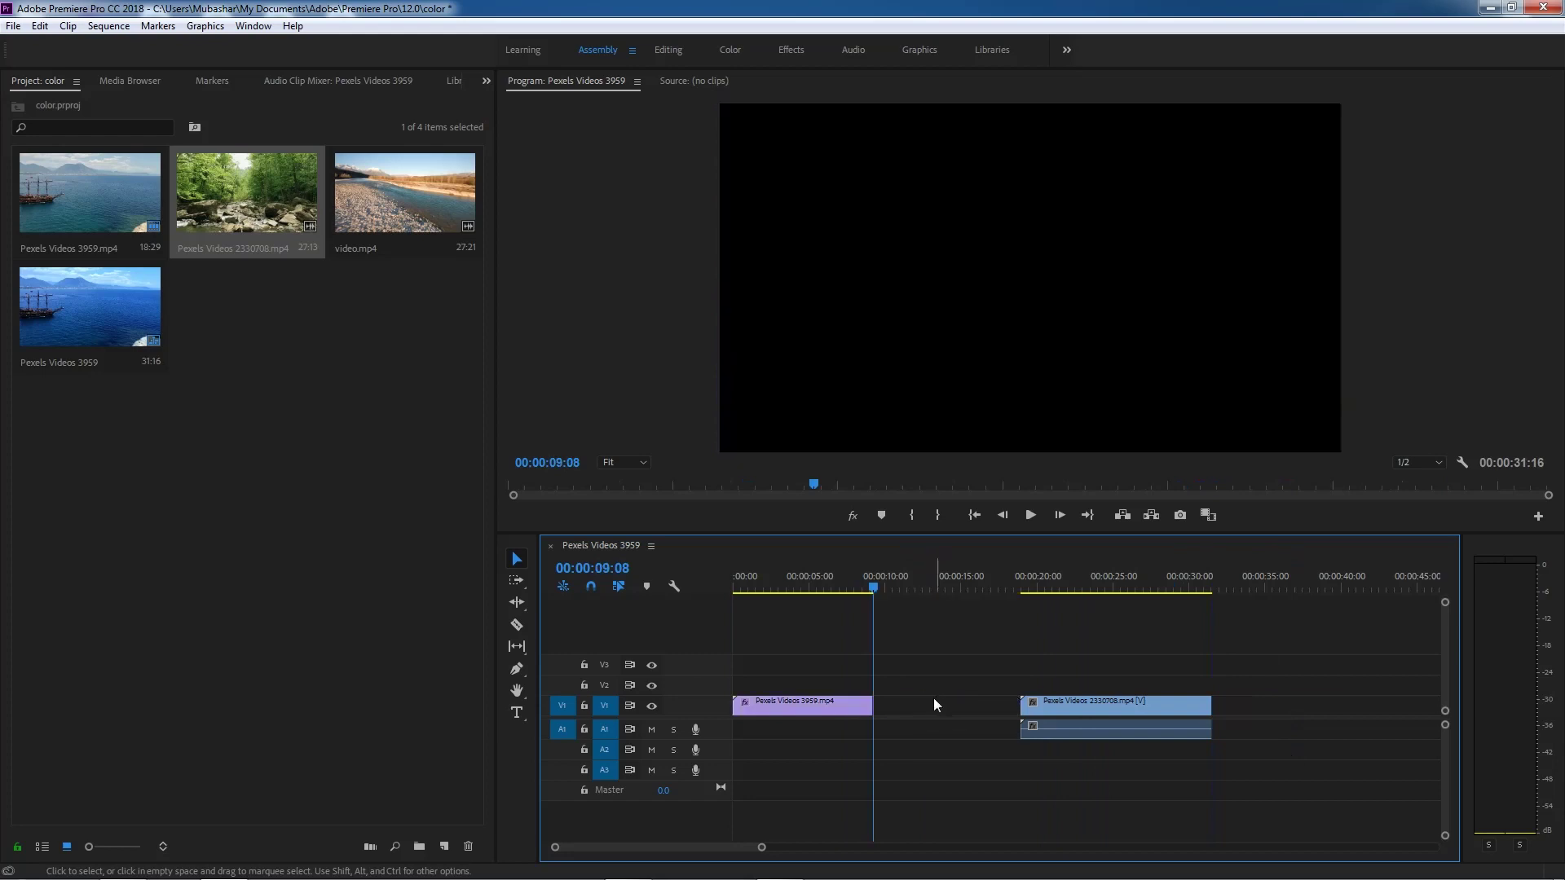
click(960, 702)
key(Delete)
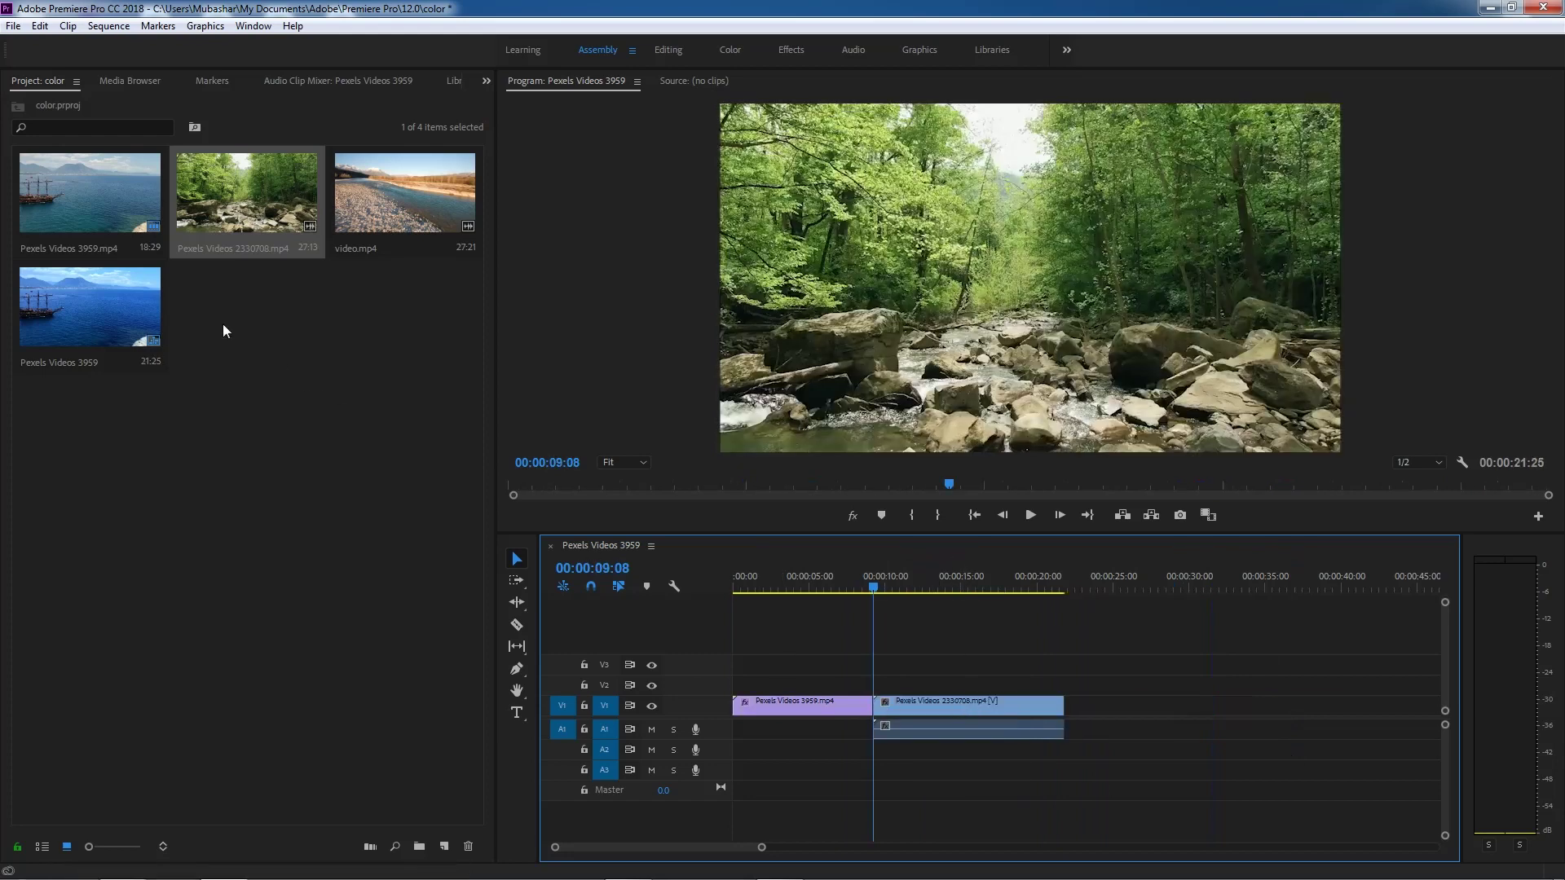
Step: Add video.mp4 after the forest clip on V1, split it at 00:00:38:15 and delete the part after the cut
drag(379, 168, 1068, 708)
click(1319, 580)
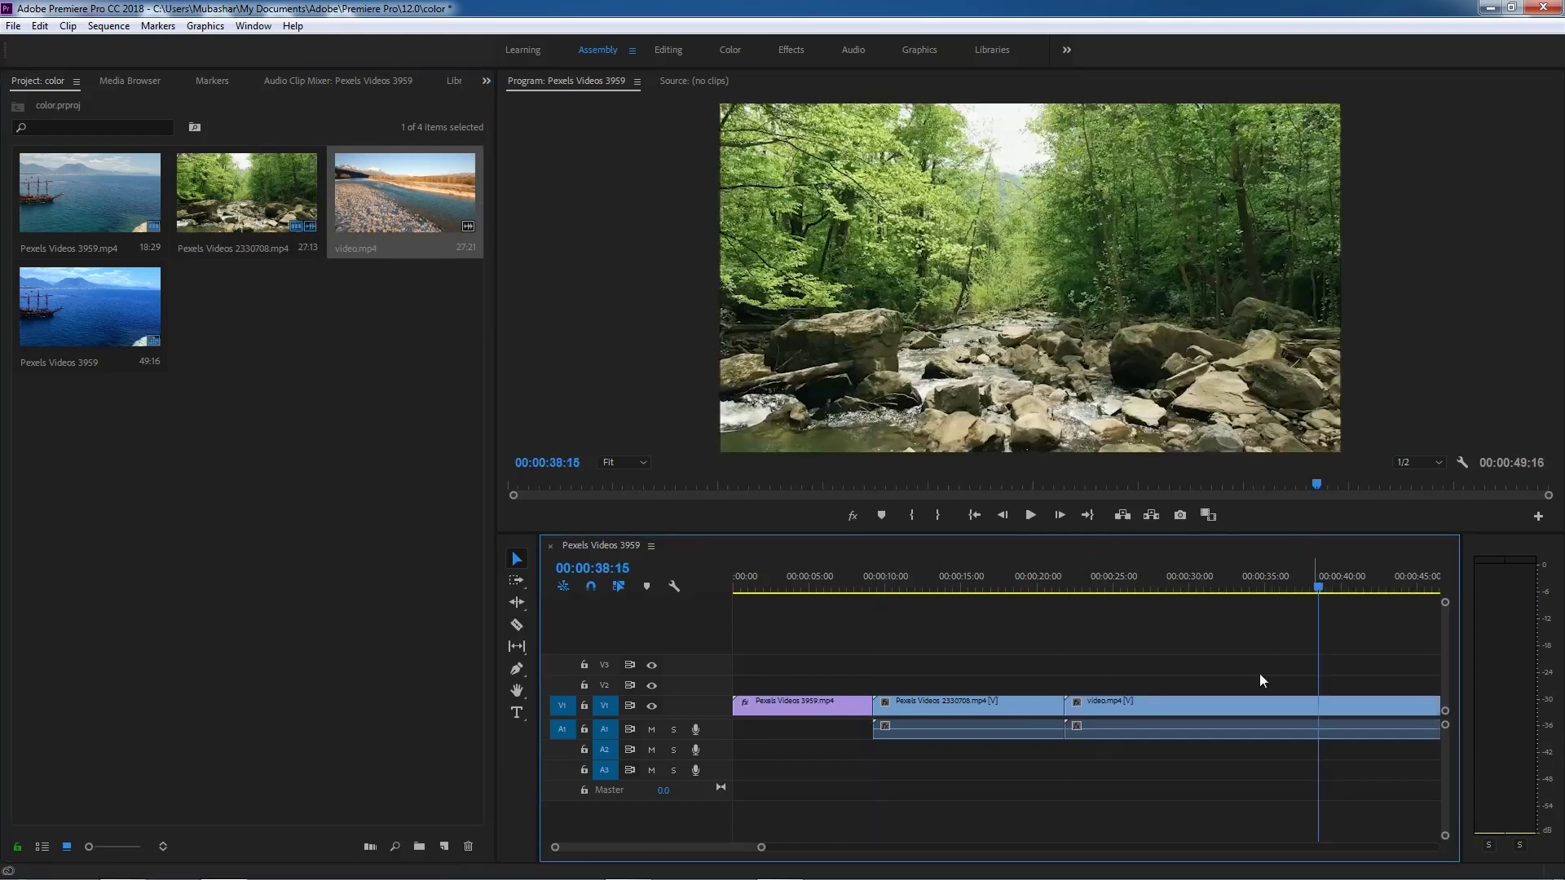
click(1230, 711)
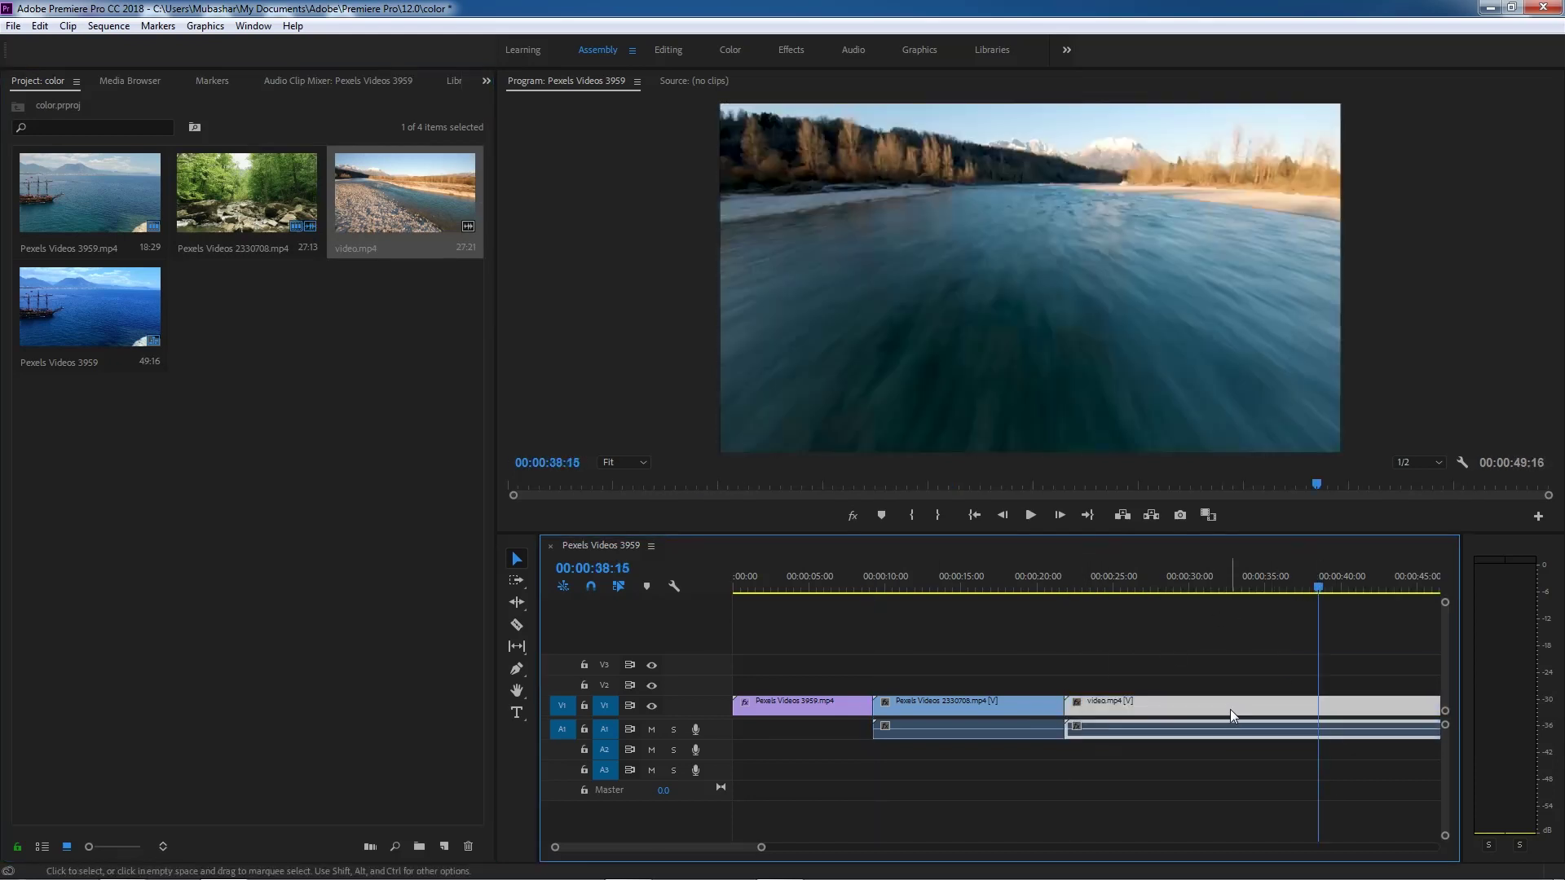
key(ctrl+k)
drag(1353, 675, 1373, 781)
key(Delete)
Step: Move the playhead to 00:00:19:03 and apply Warm Temperature 7 from the Warm Temperature bin to Pexels Videos 2330708.mp4
drag(1243, 581, 1023, 588)
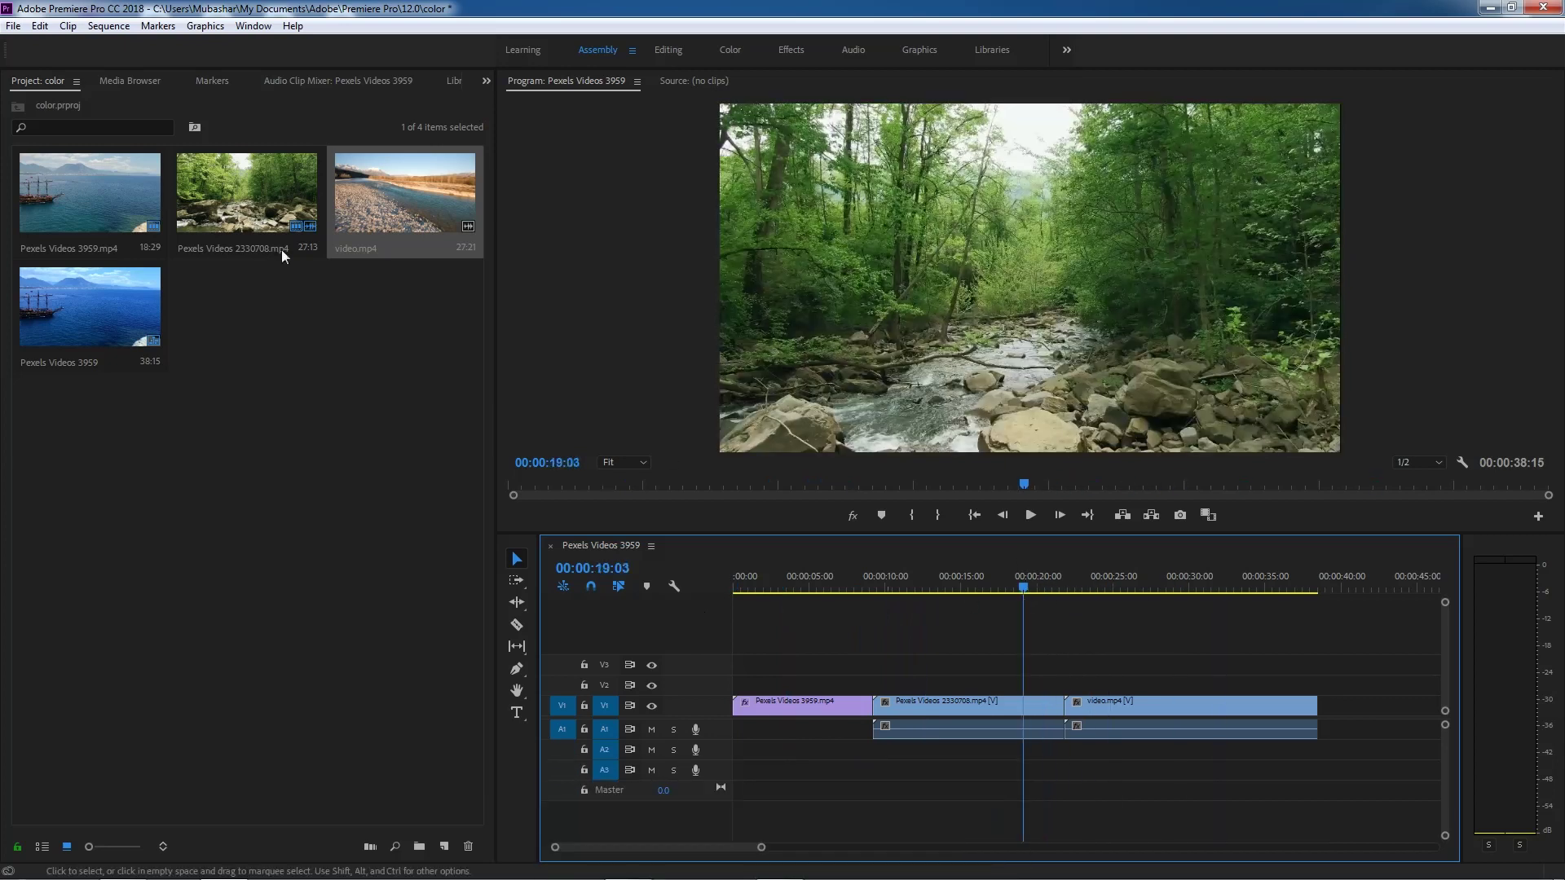
click(486, 80)
click(540, 192)
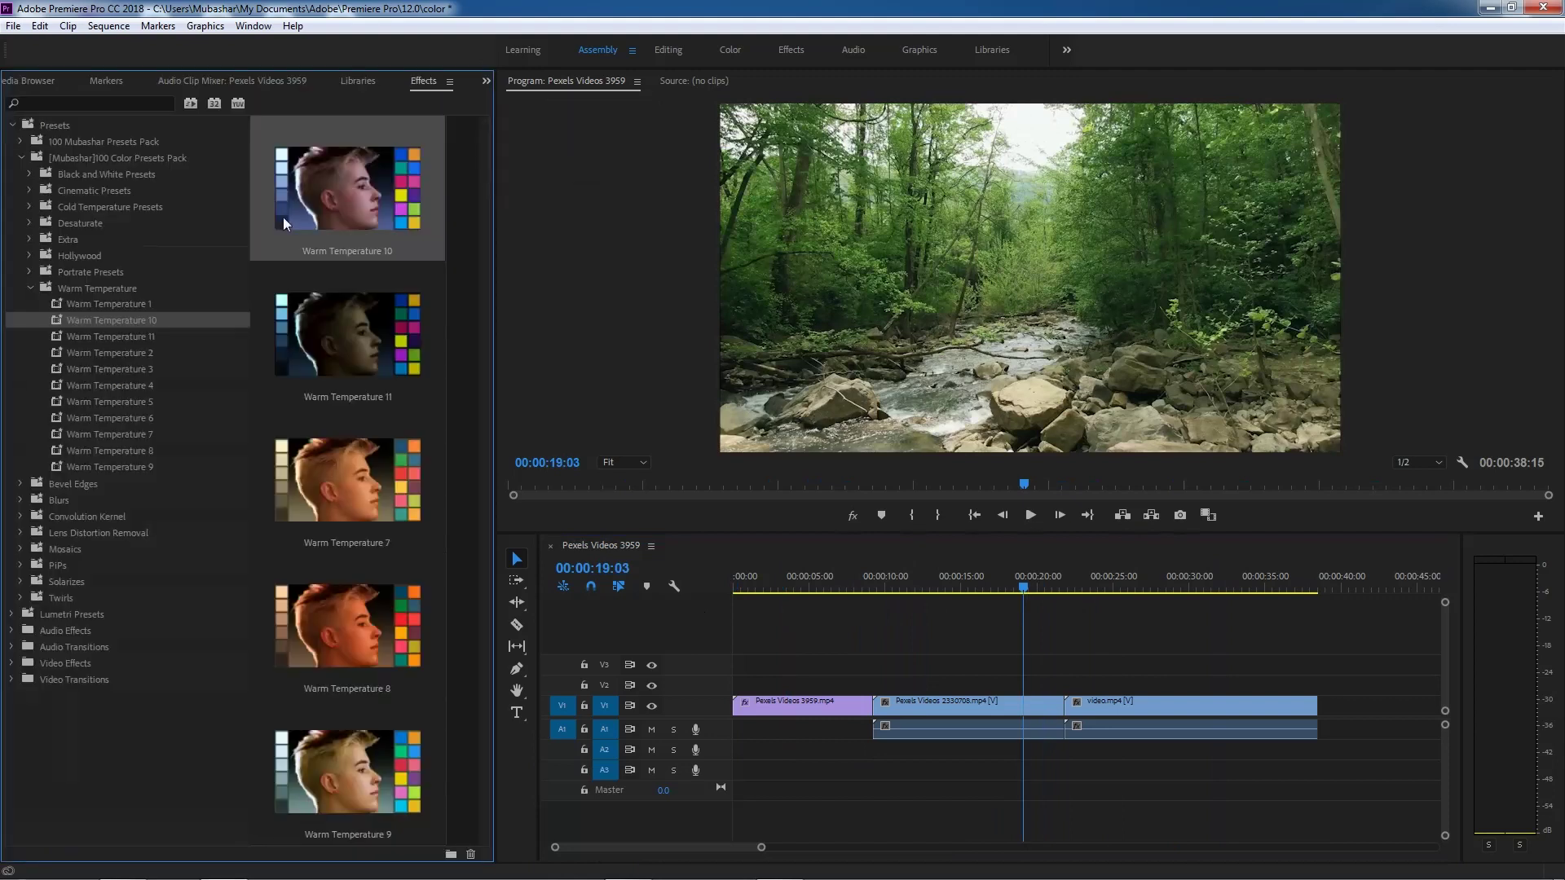
drag(124, 433, 970, 708)
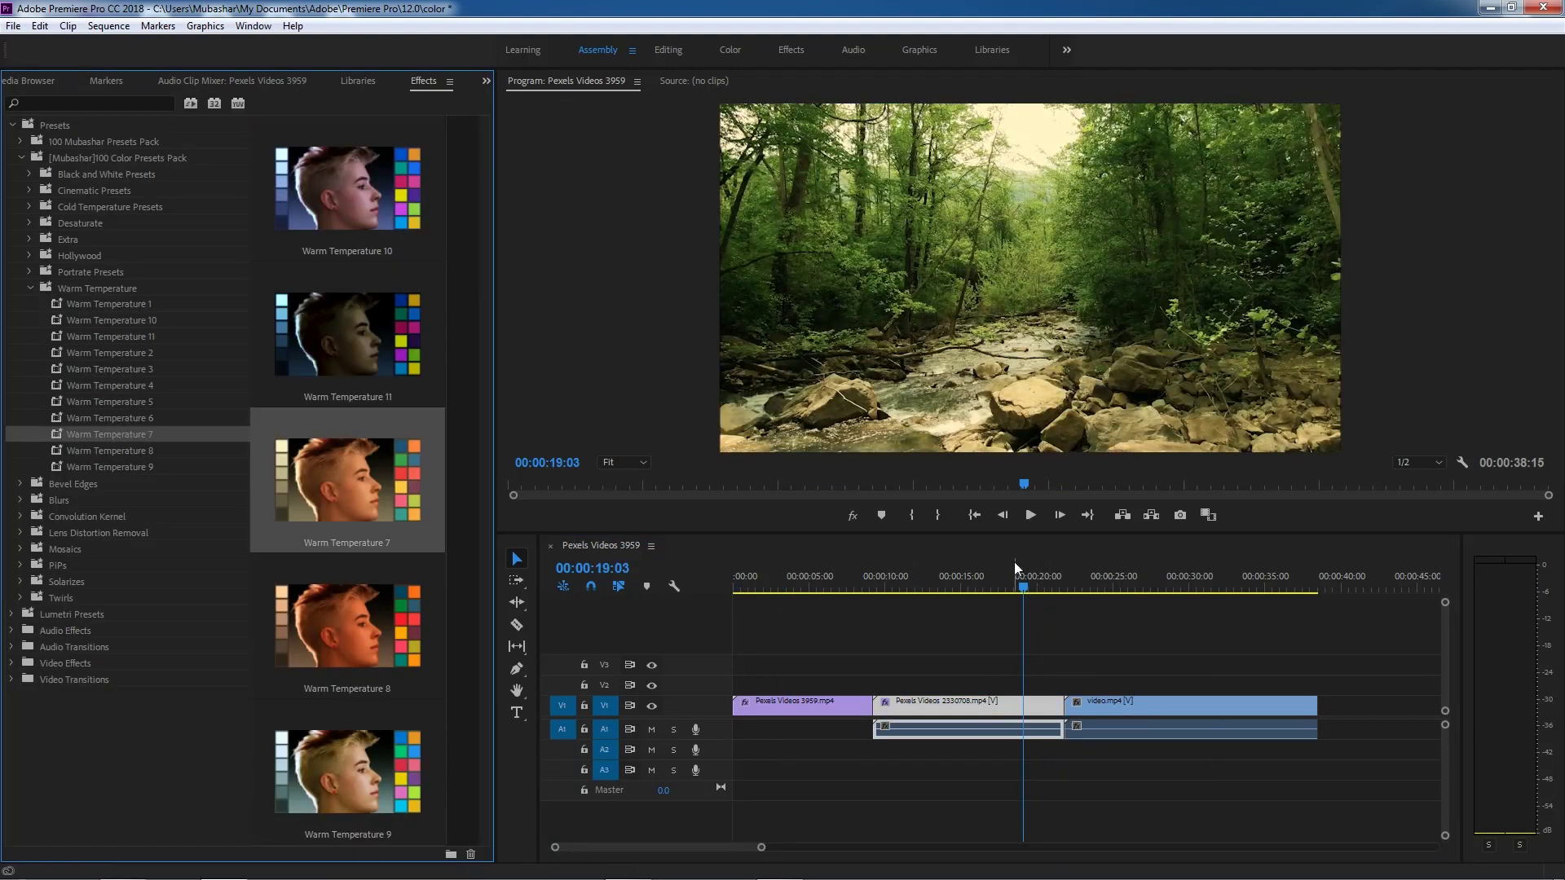
Step: Compare the Warm Temperature 7 look with the original at 00:00:15:18 by repeatedly bypassing and restoring the effects
drag(1024, 580, 971, 584)
click(852, 517)
click(852, 516)
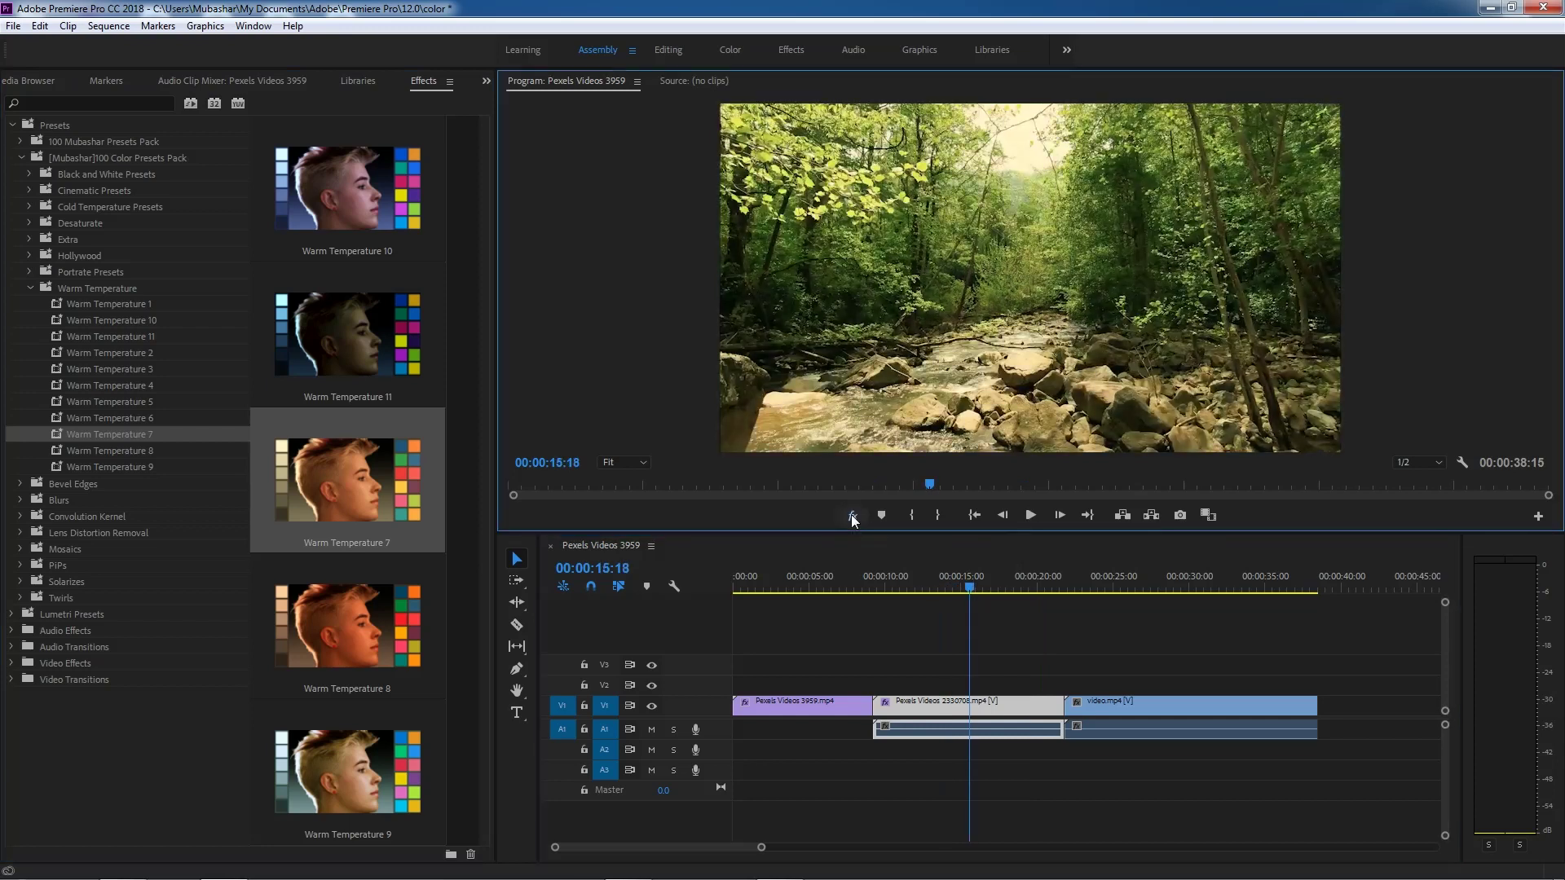
click(853, 517)
click(852, 517)
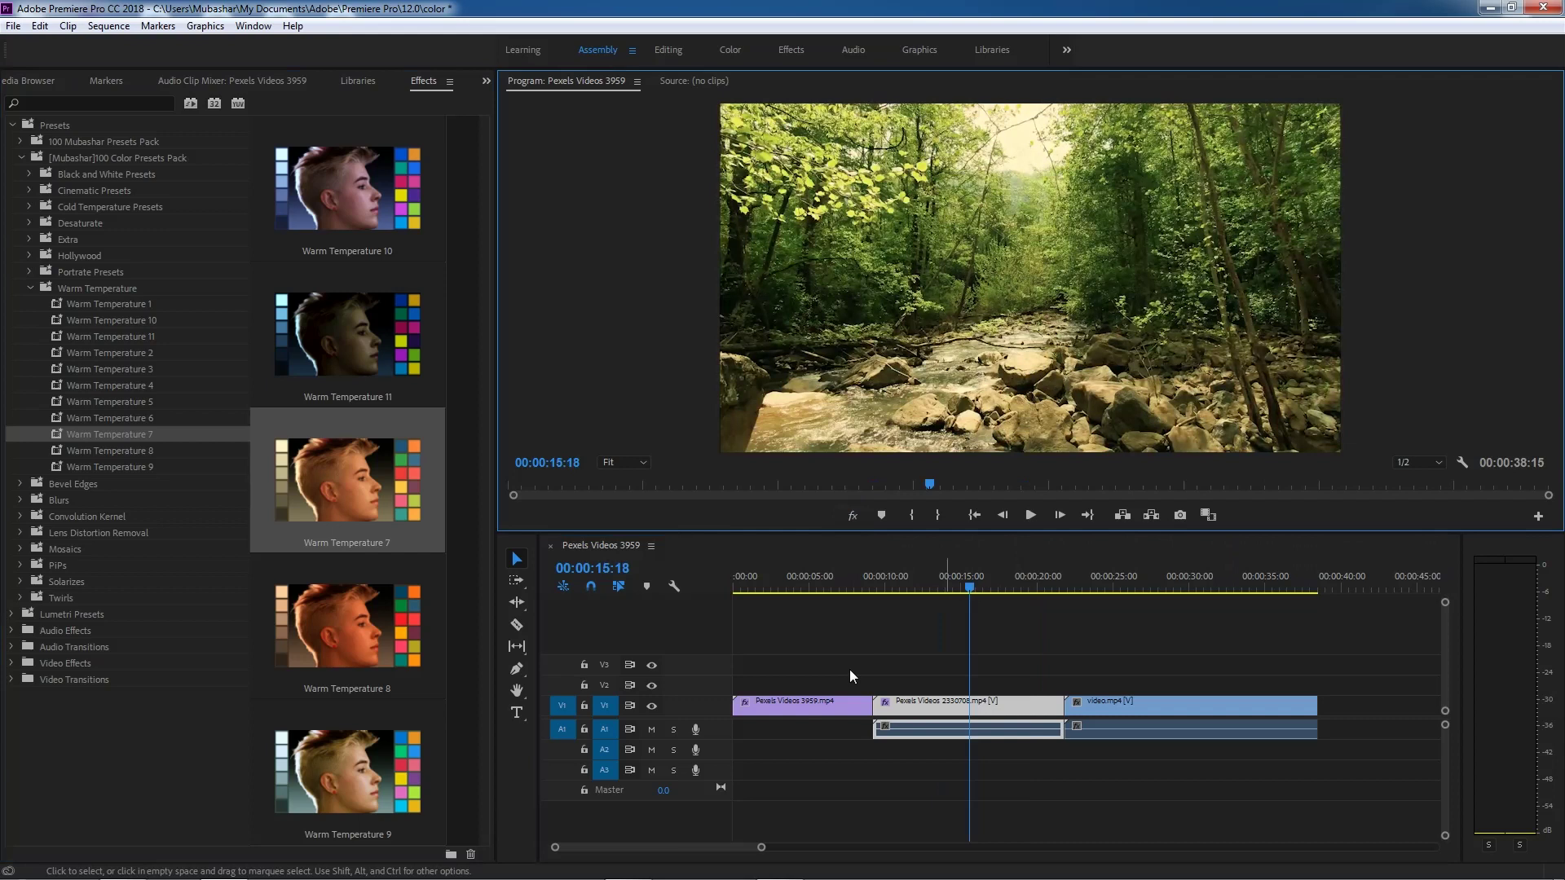
Step: Apply Cold Temperature 2 from the Cold Temperature Presets bin to video.mp4 and move the playhead to 00:00:29:20
click(29, 209)
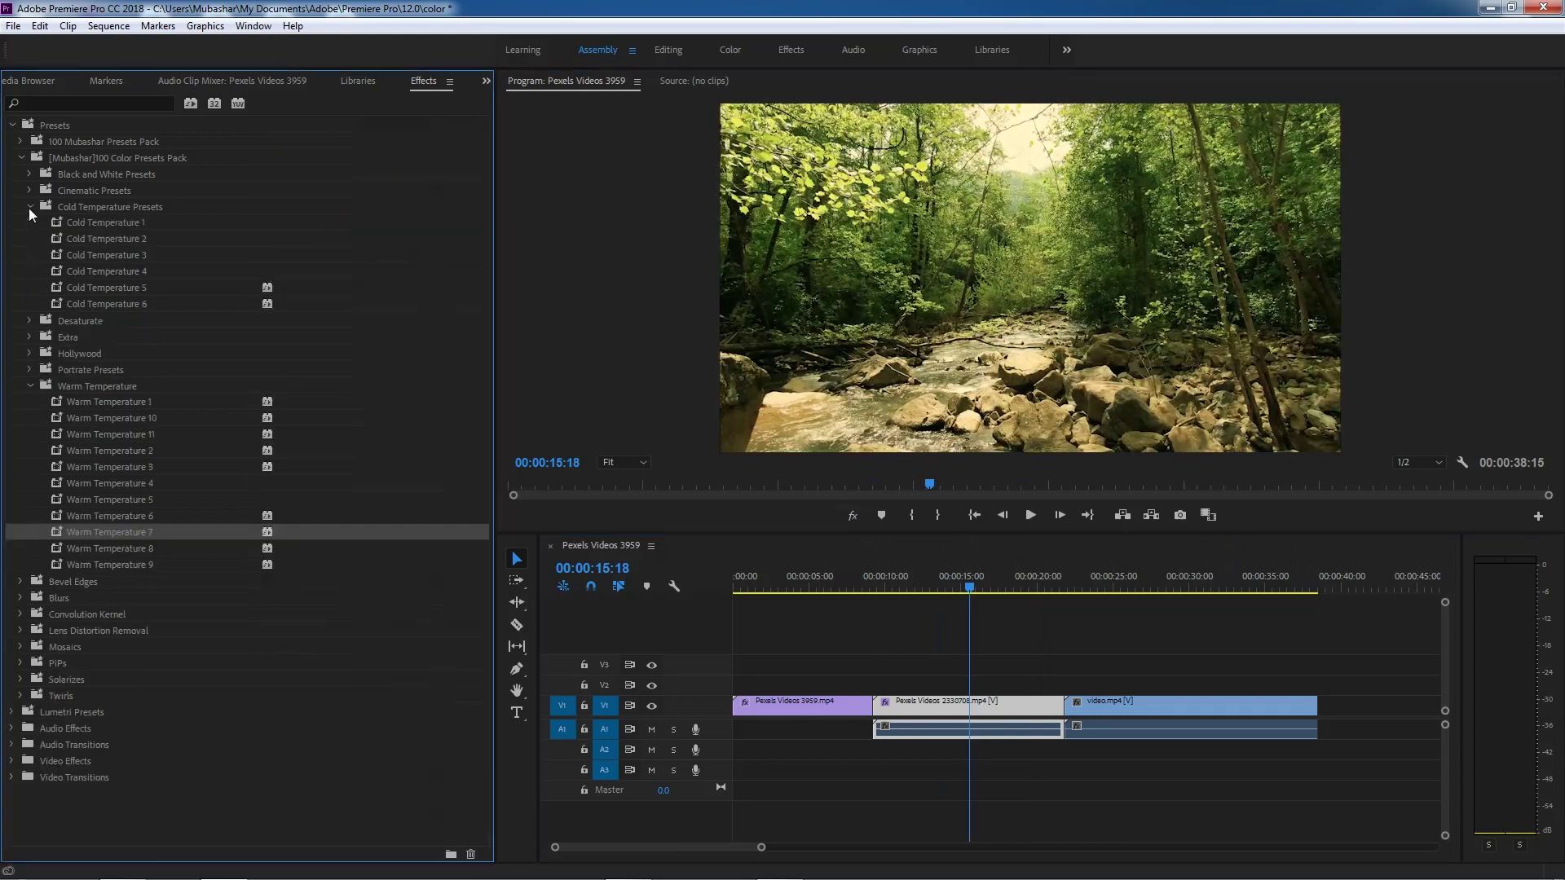
drag(77, 240, 1247, 710)
click(1227, 579)
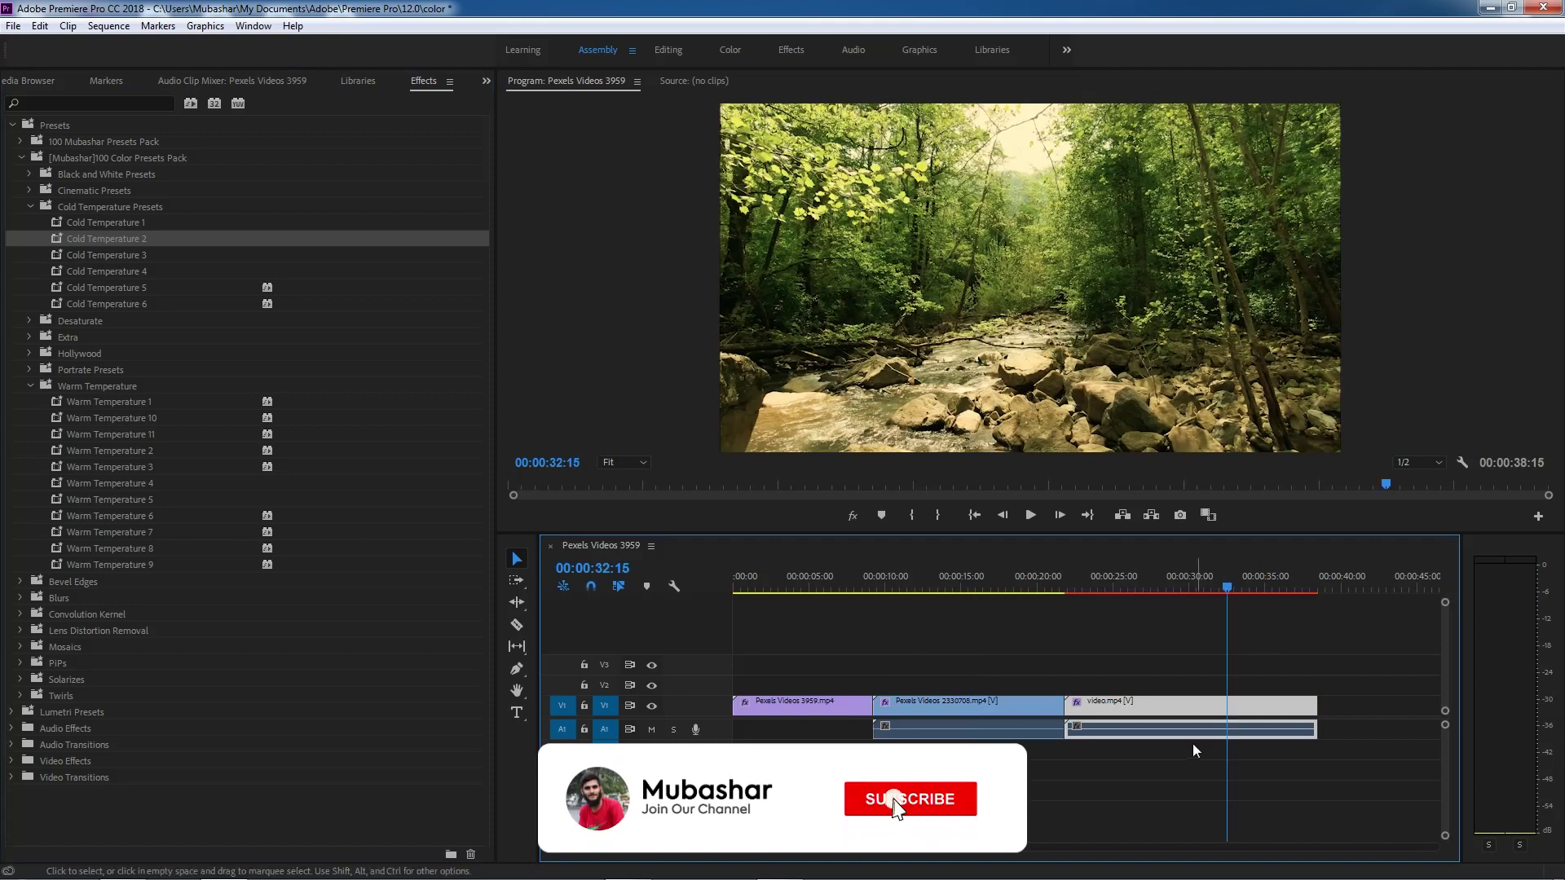
drag(1221, 572, 1185, 572)
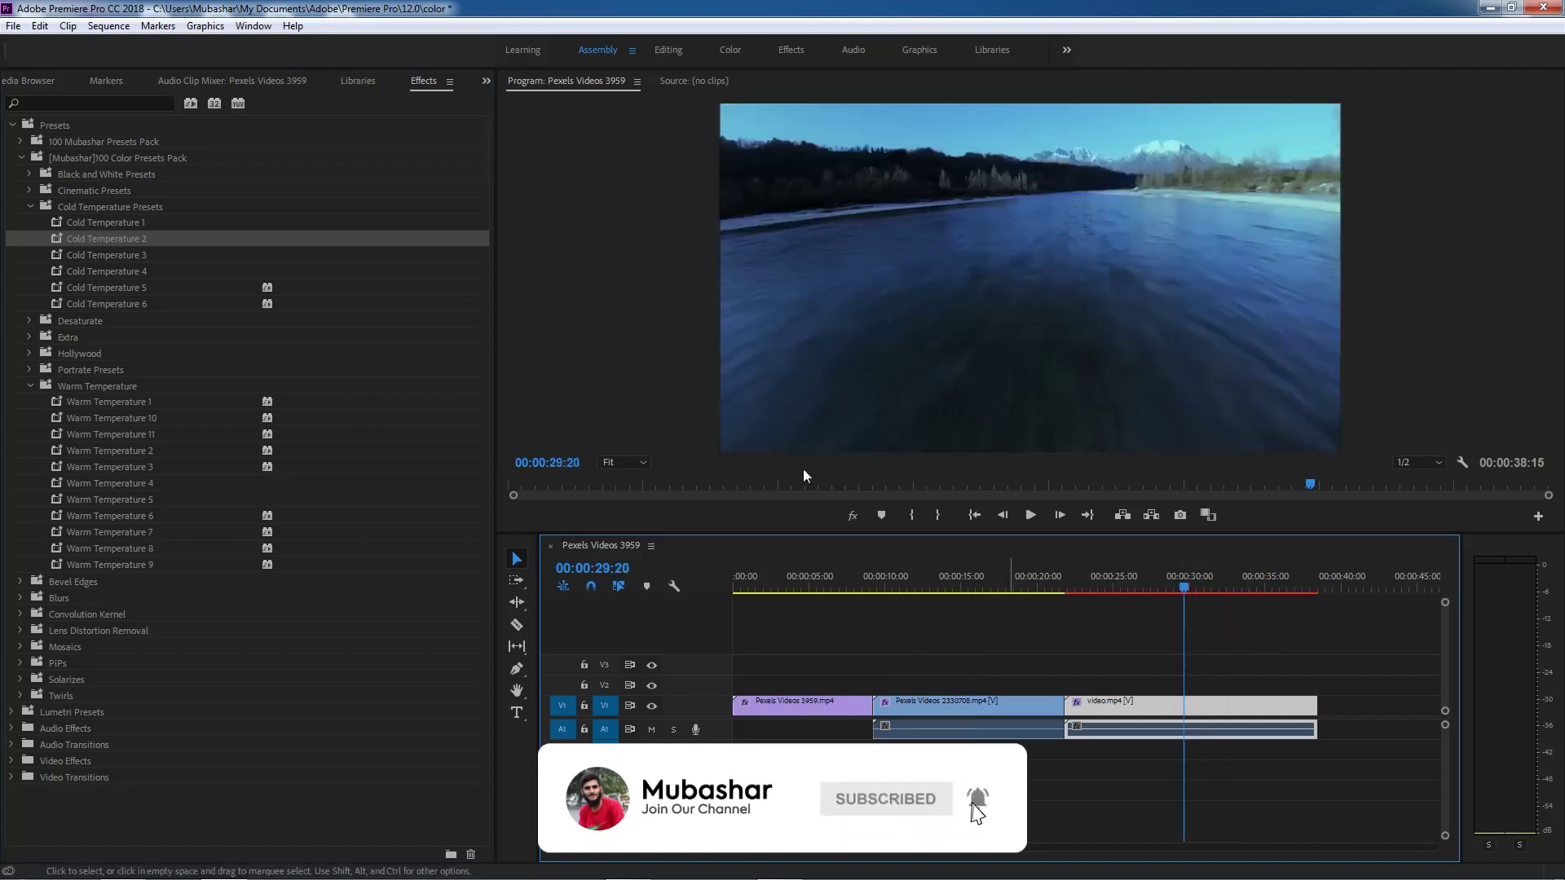
Step: Compare the Cold Temperature 2 look with the original at 00:00:29:20, then preview the graded clip and stop at 00:00:27:26
click(852, 515)
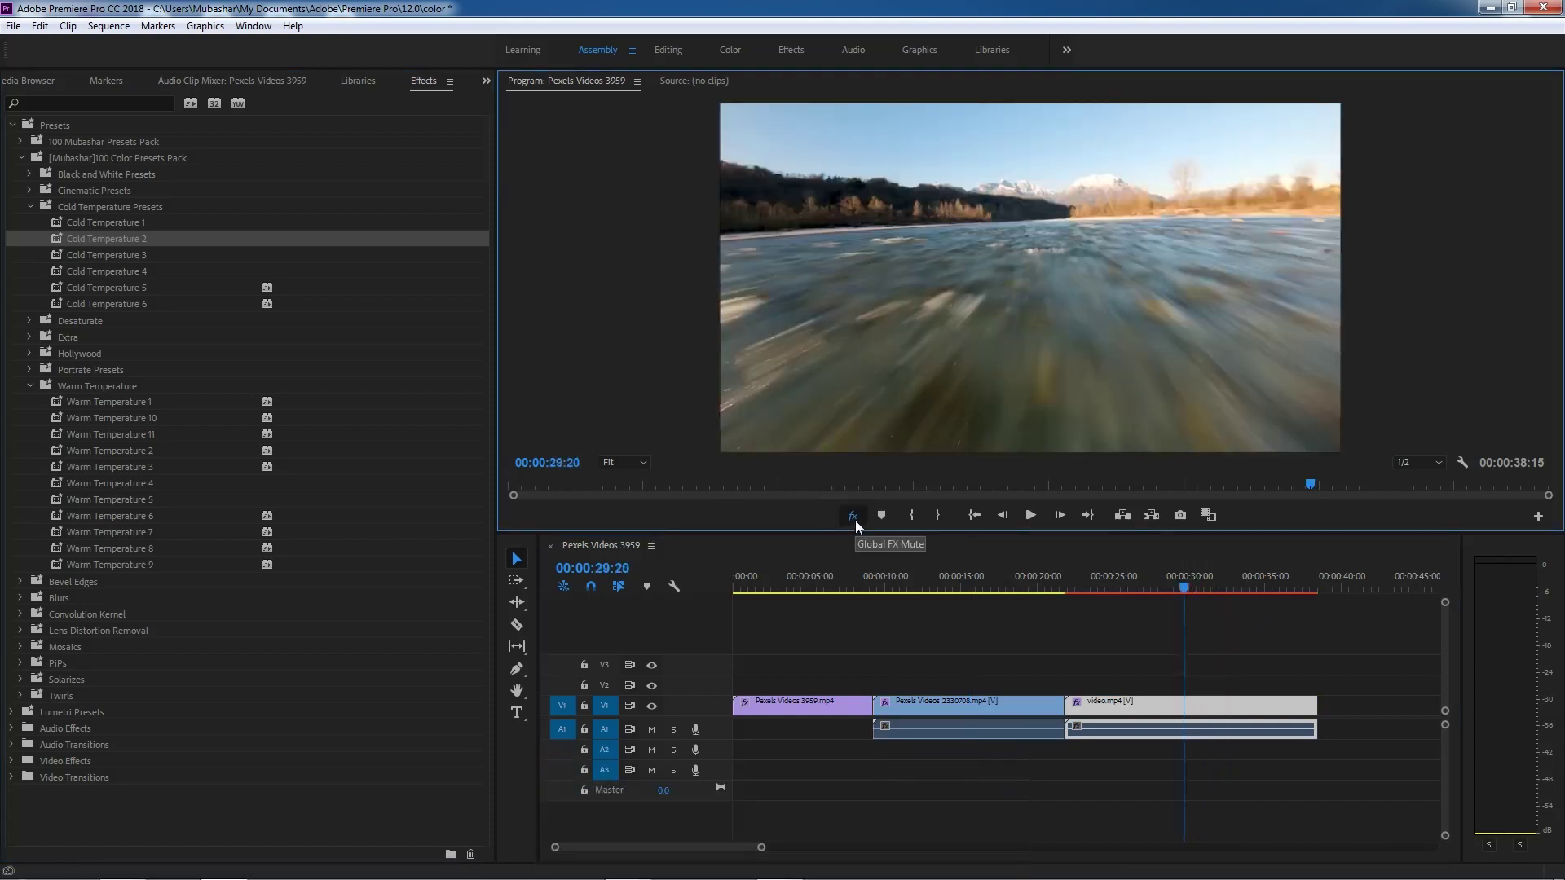
click(855, 519)
click(855, 521)
click(857, 523)
key(space)
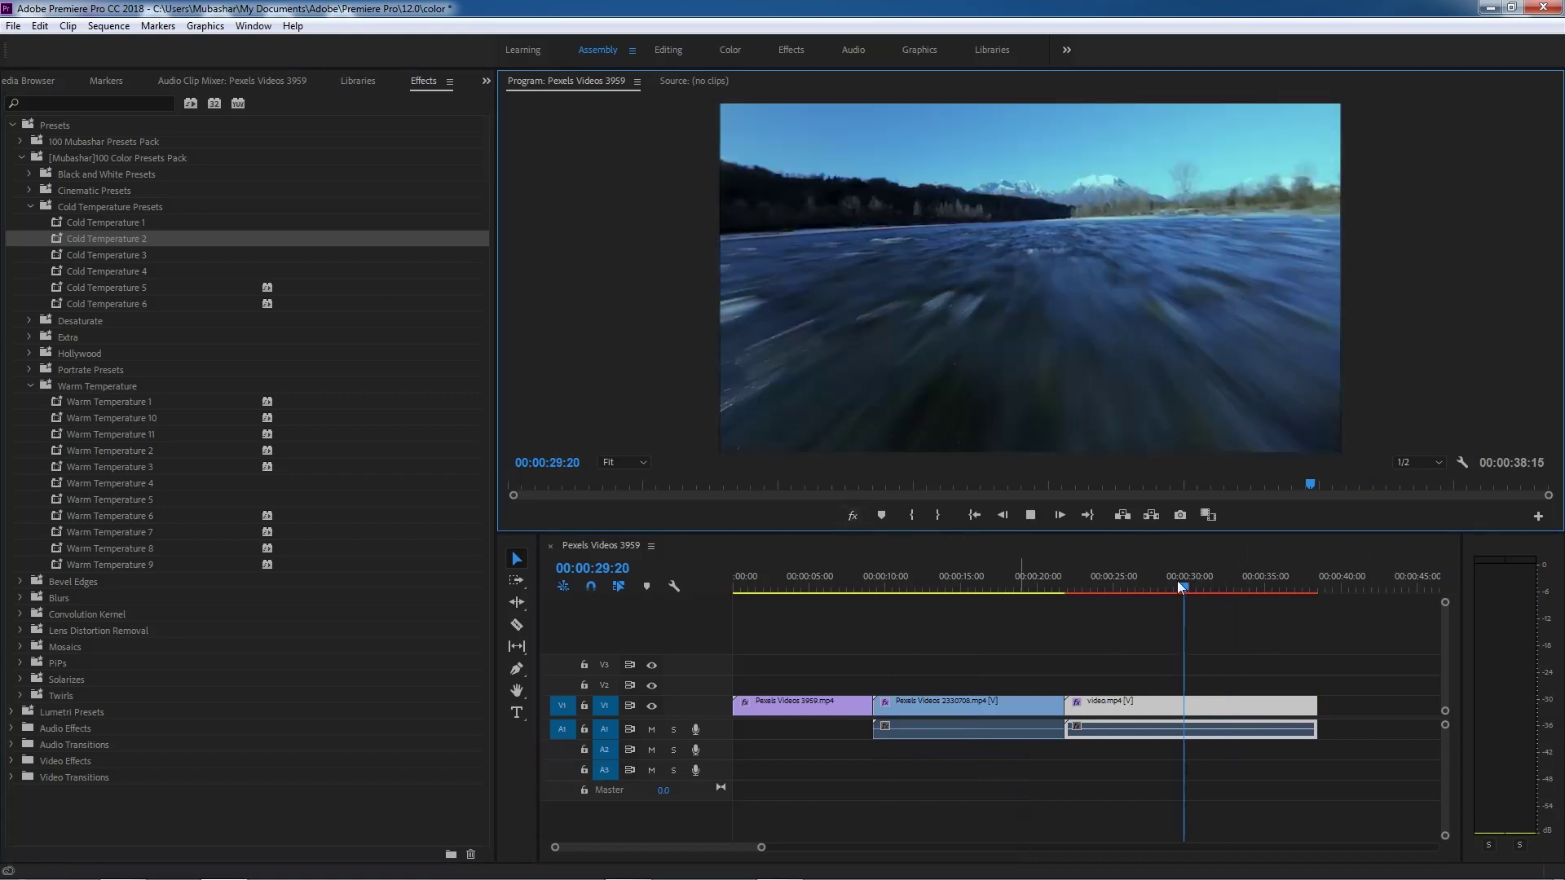
drag(1104, 582, 1160, 564)
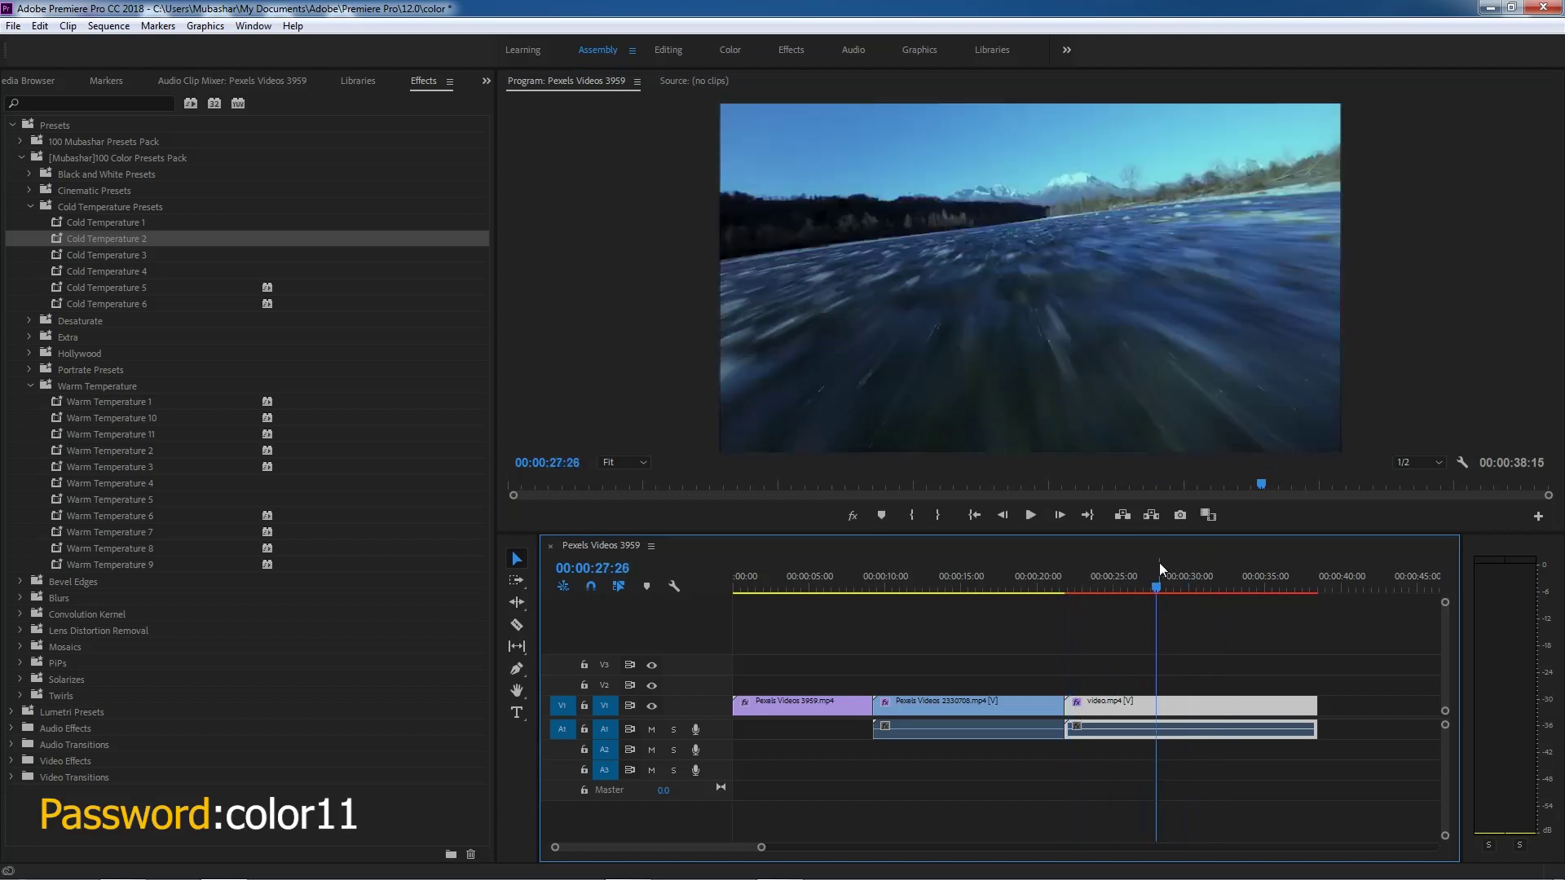